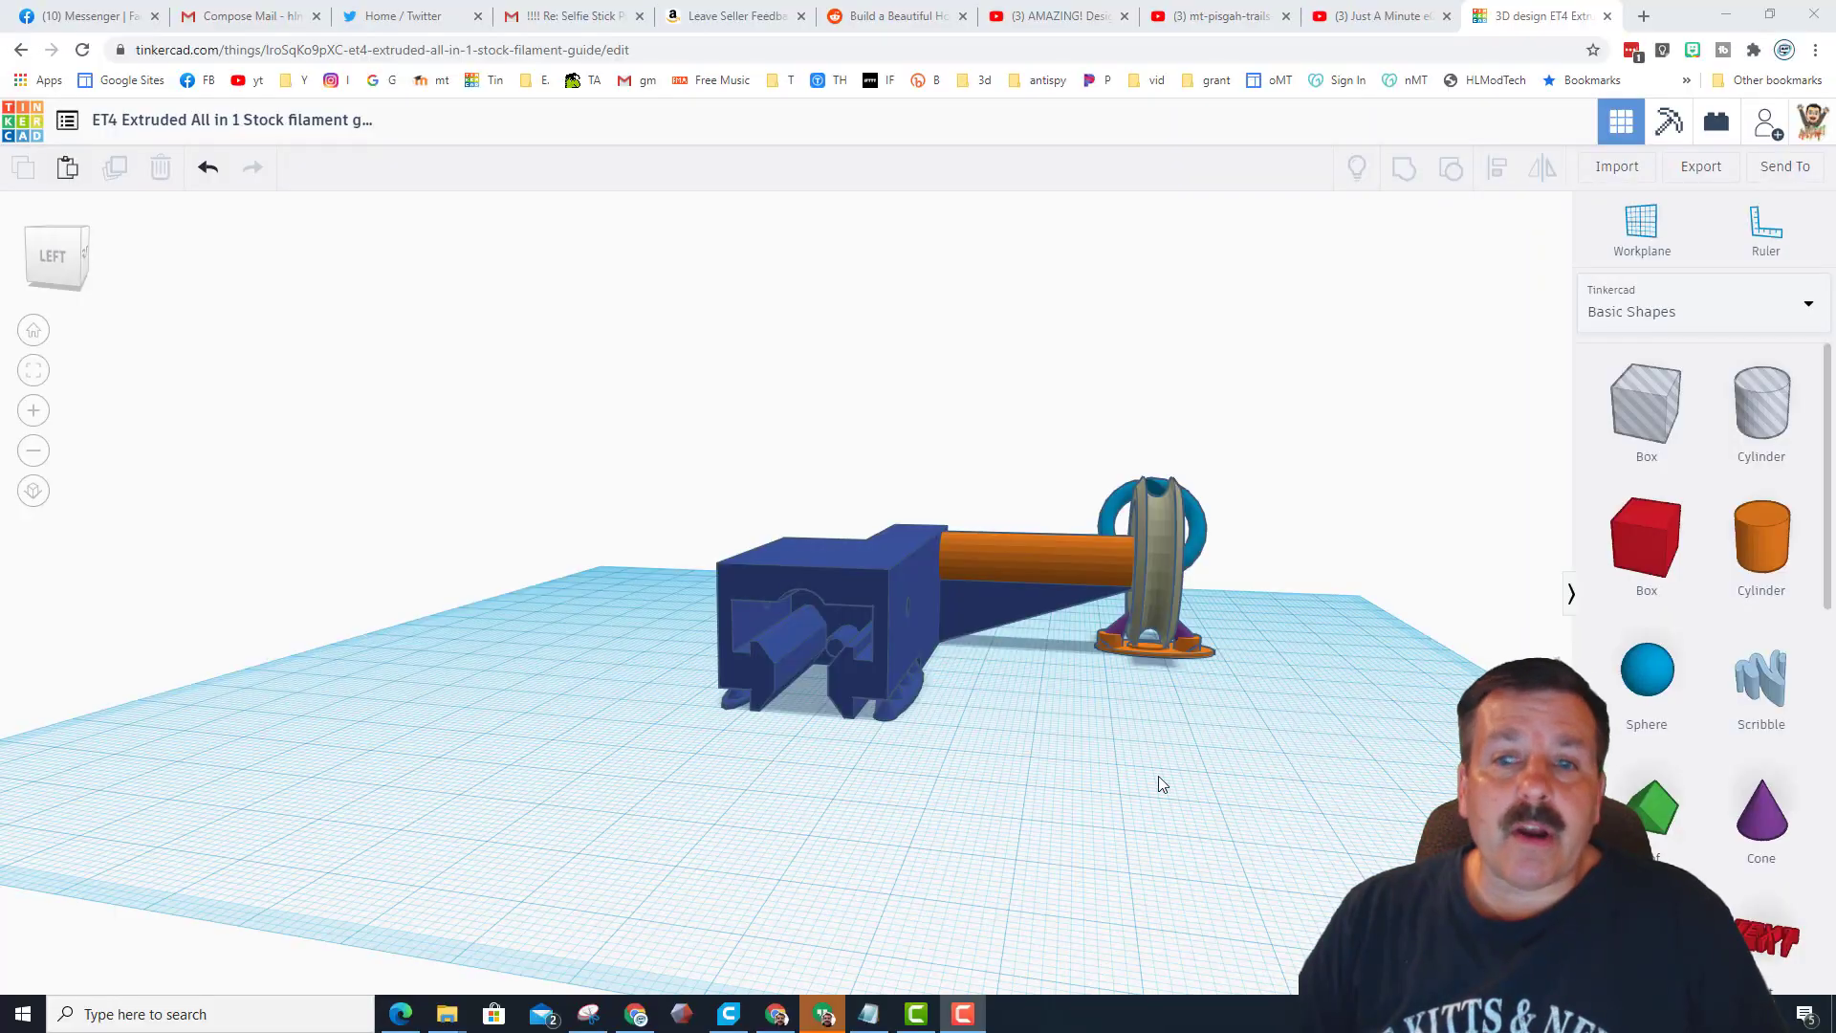
Orbit and zoom around the filament guide to bring the bearing wheel side into view
{"action": "right_click_drag", "start_coordinate": [1276, 759], "coordinate": [1071, 708]}
{"action": "scroll", "coordinate": [1065, 754], "scroll_direction": "up", "scroll_amount": 3}
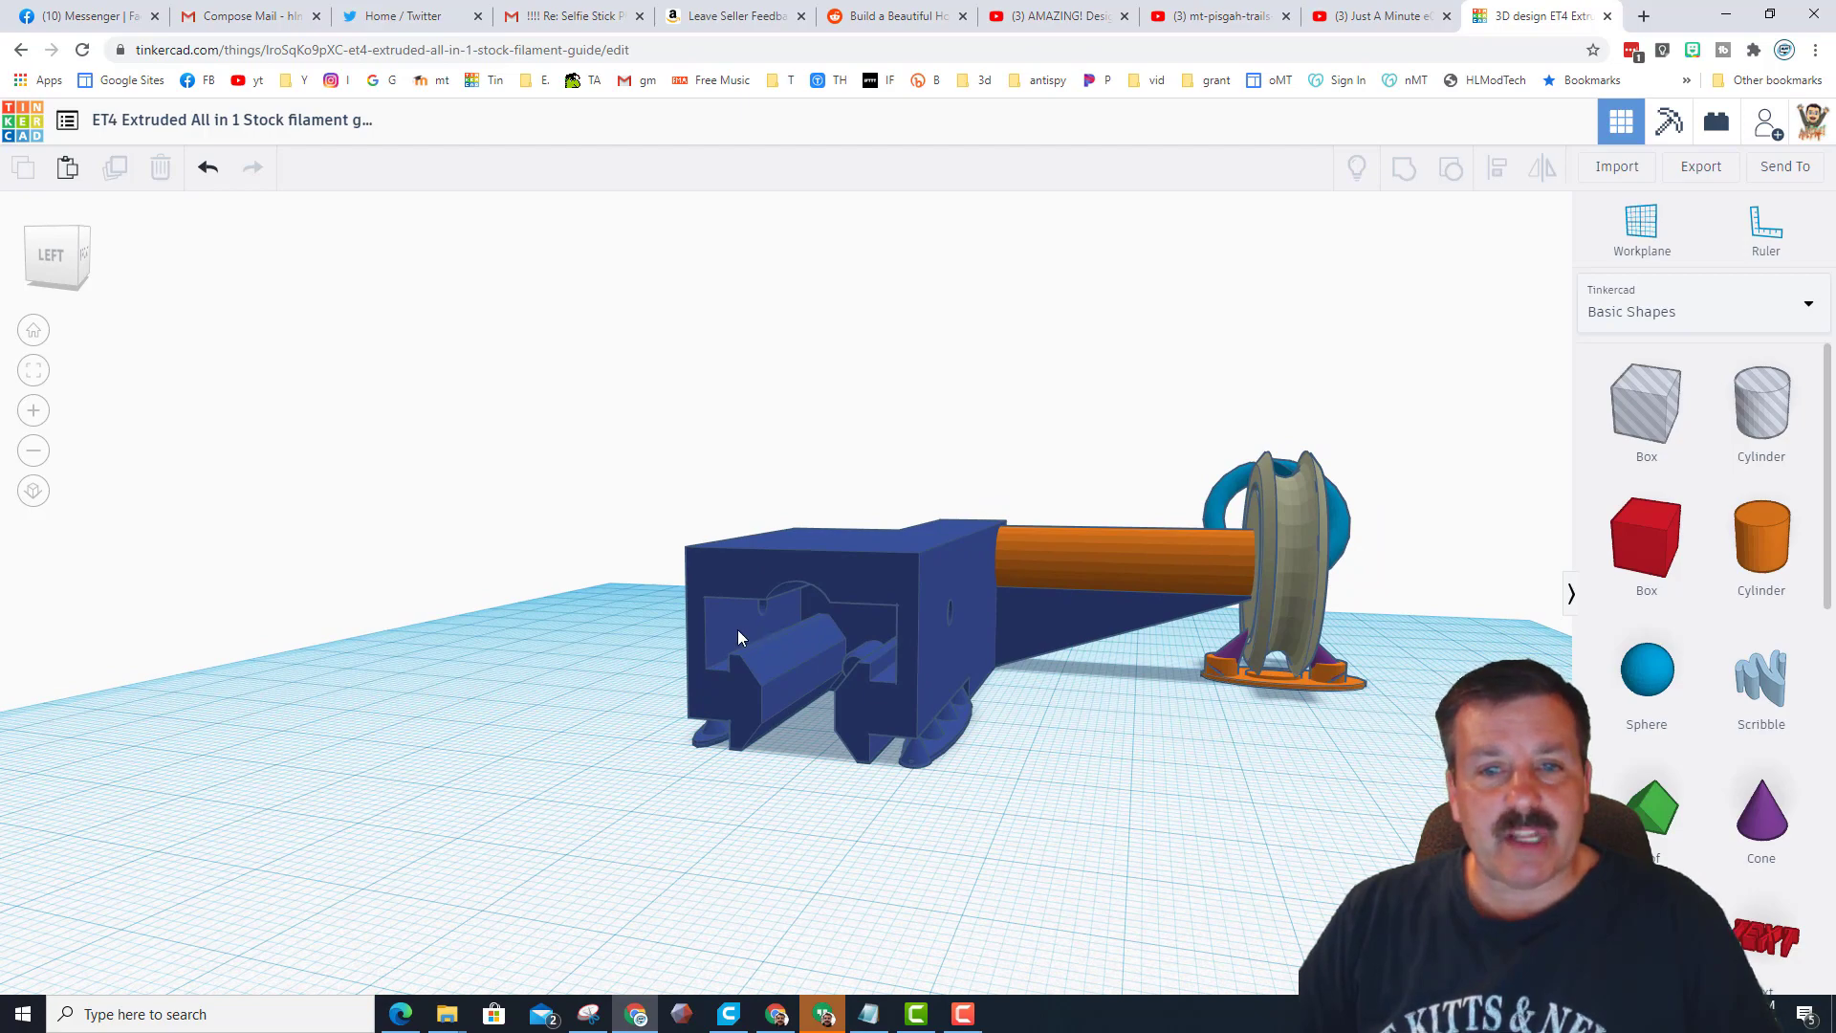
{"action": "right_click_drag", "start_coordinate": [817, 704], "coordinate": [880, 631]}
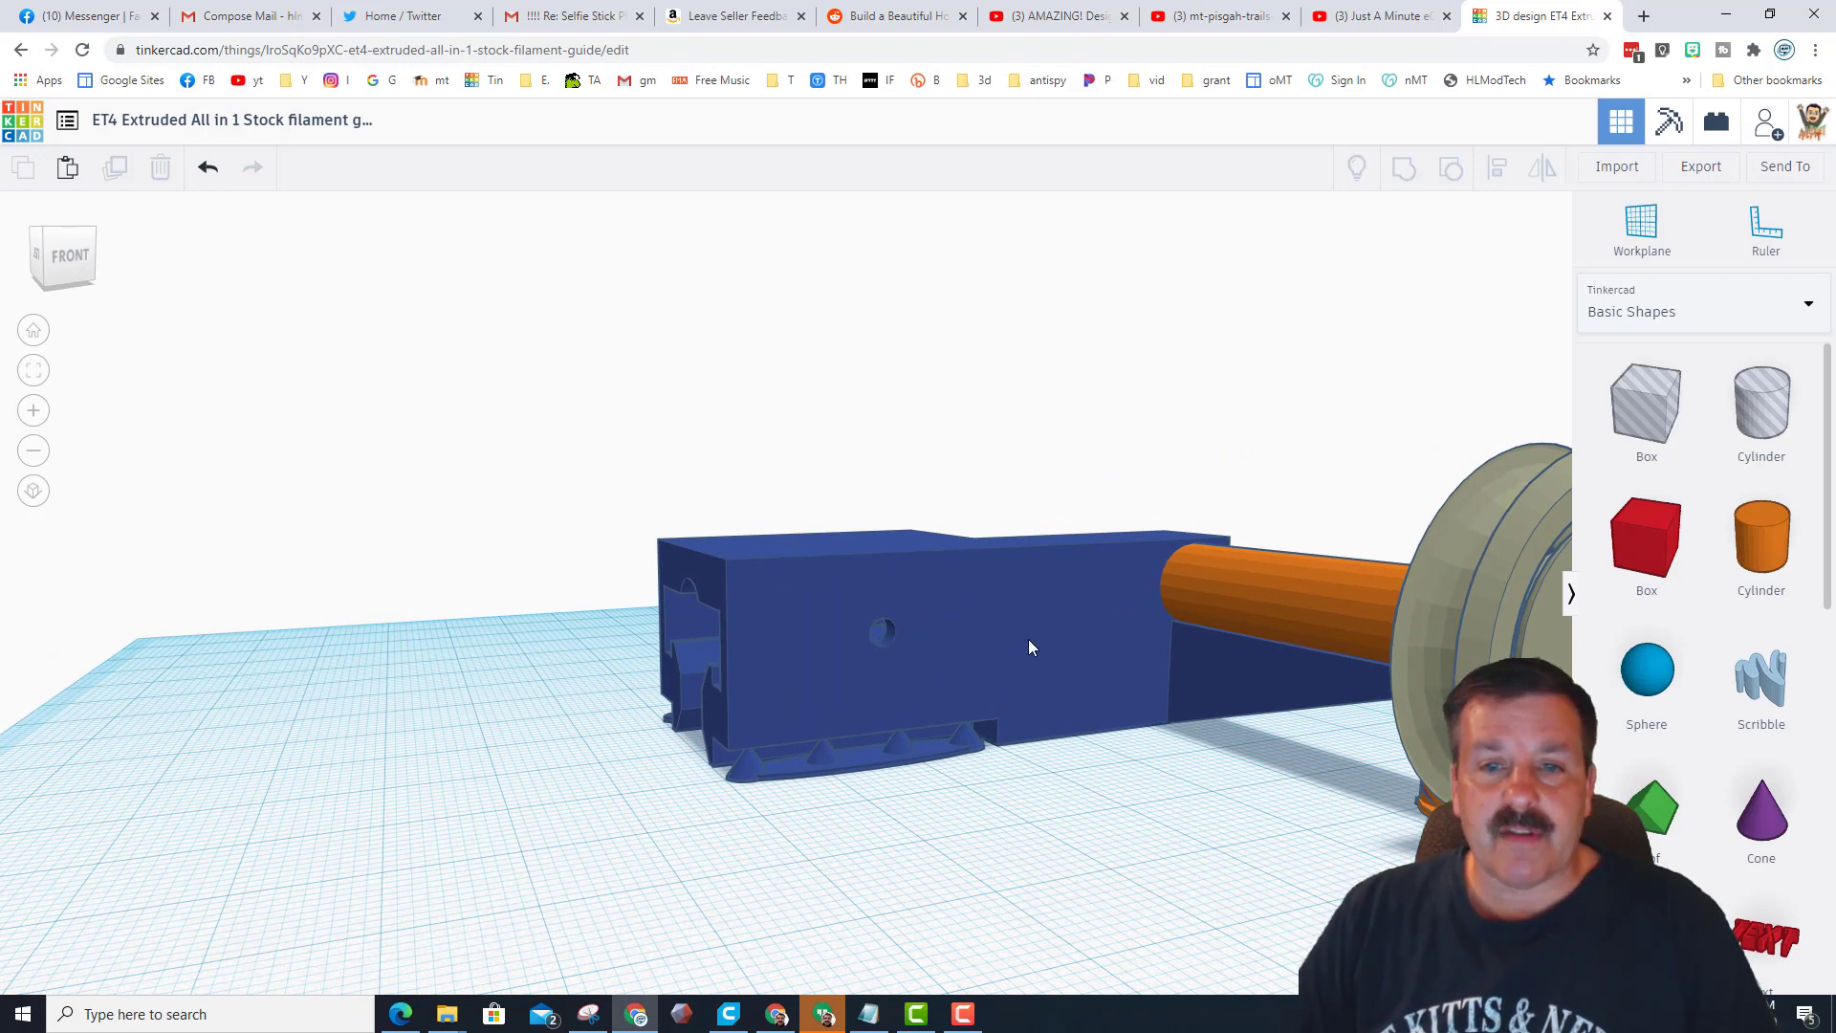
{"action": "right_click_drag", "start_coordinate": [1029, 639], "coordinate": [505, 753]}
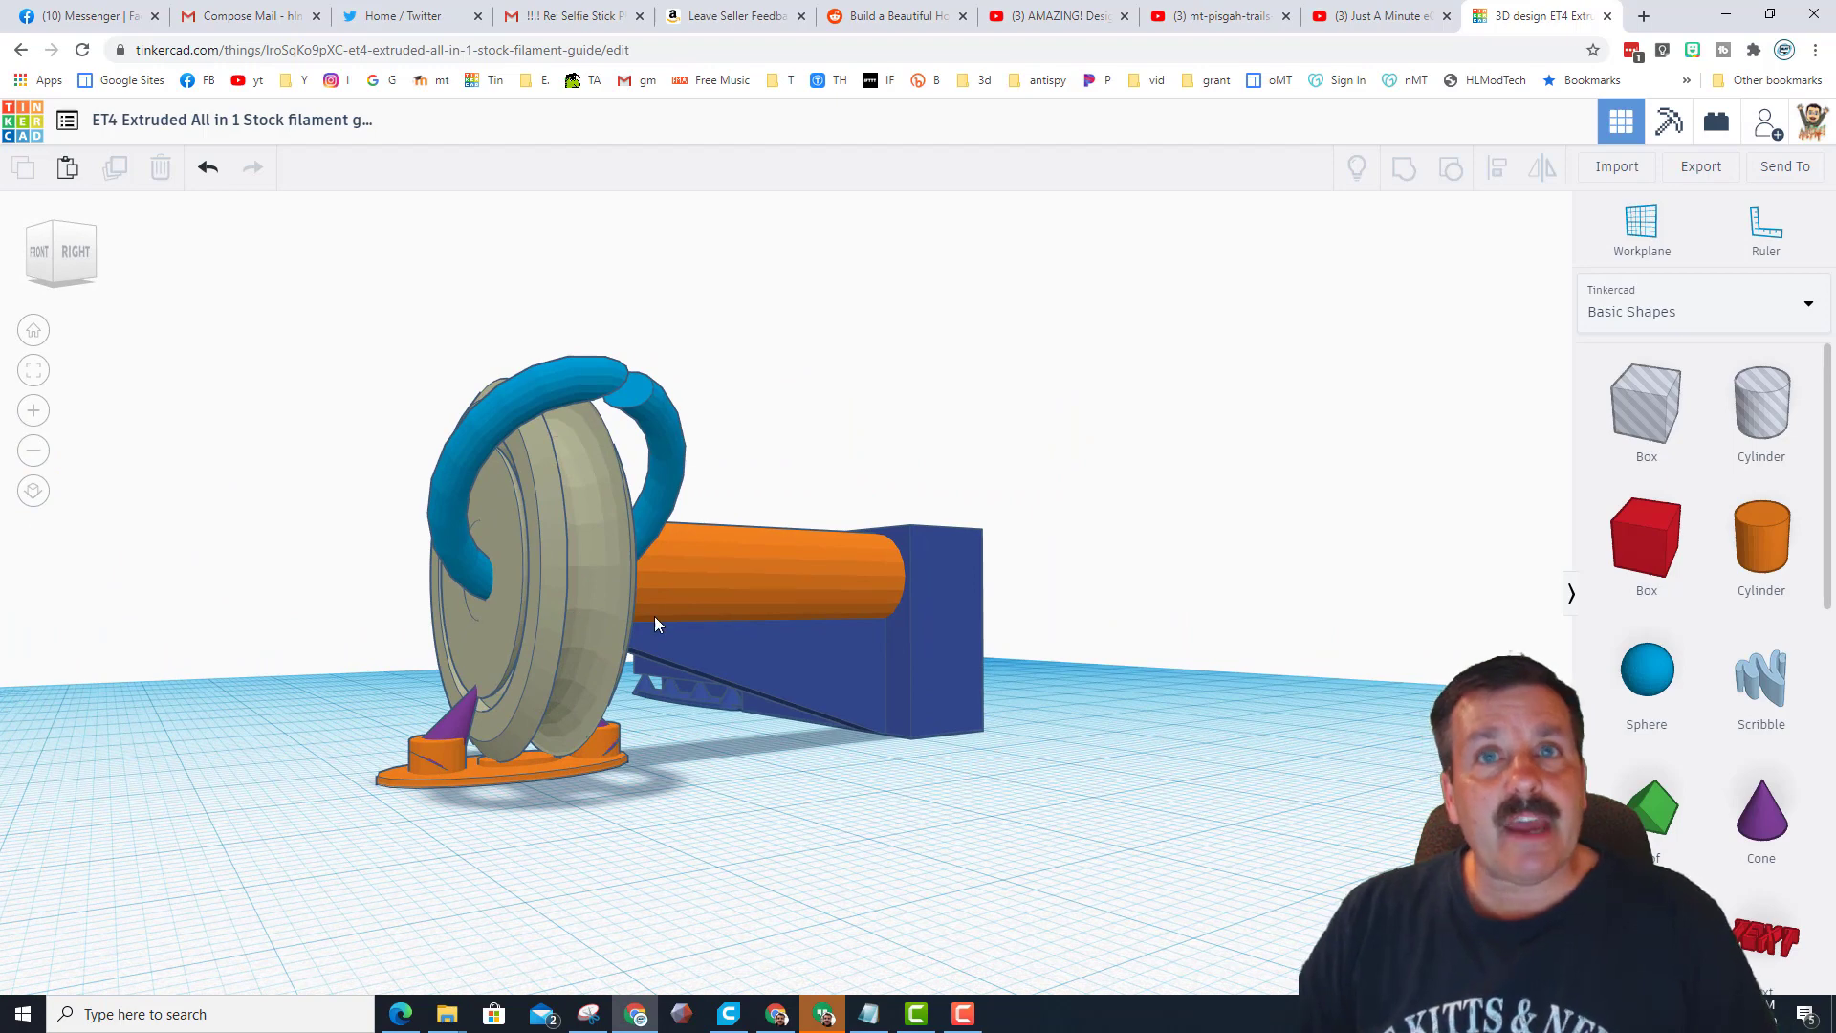
{"action": "right_click_drag", "start_coordinate": [486, 565], "coordinate": [655, 622]}
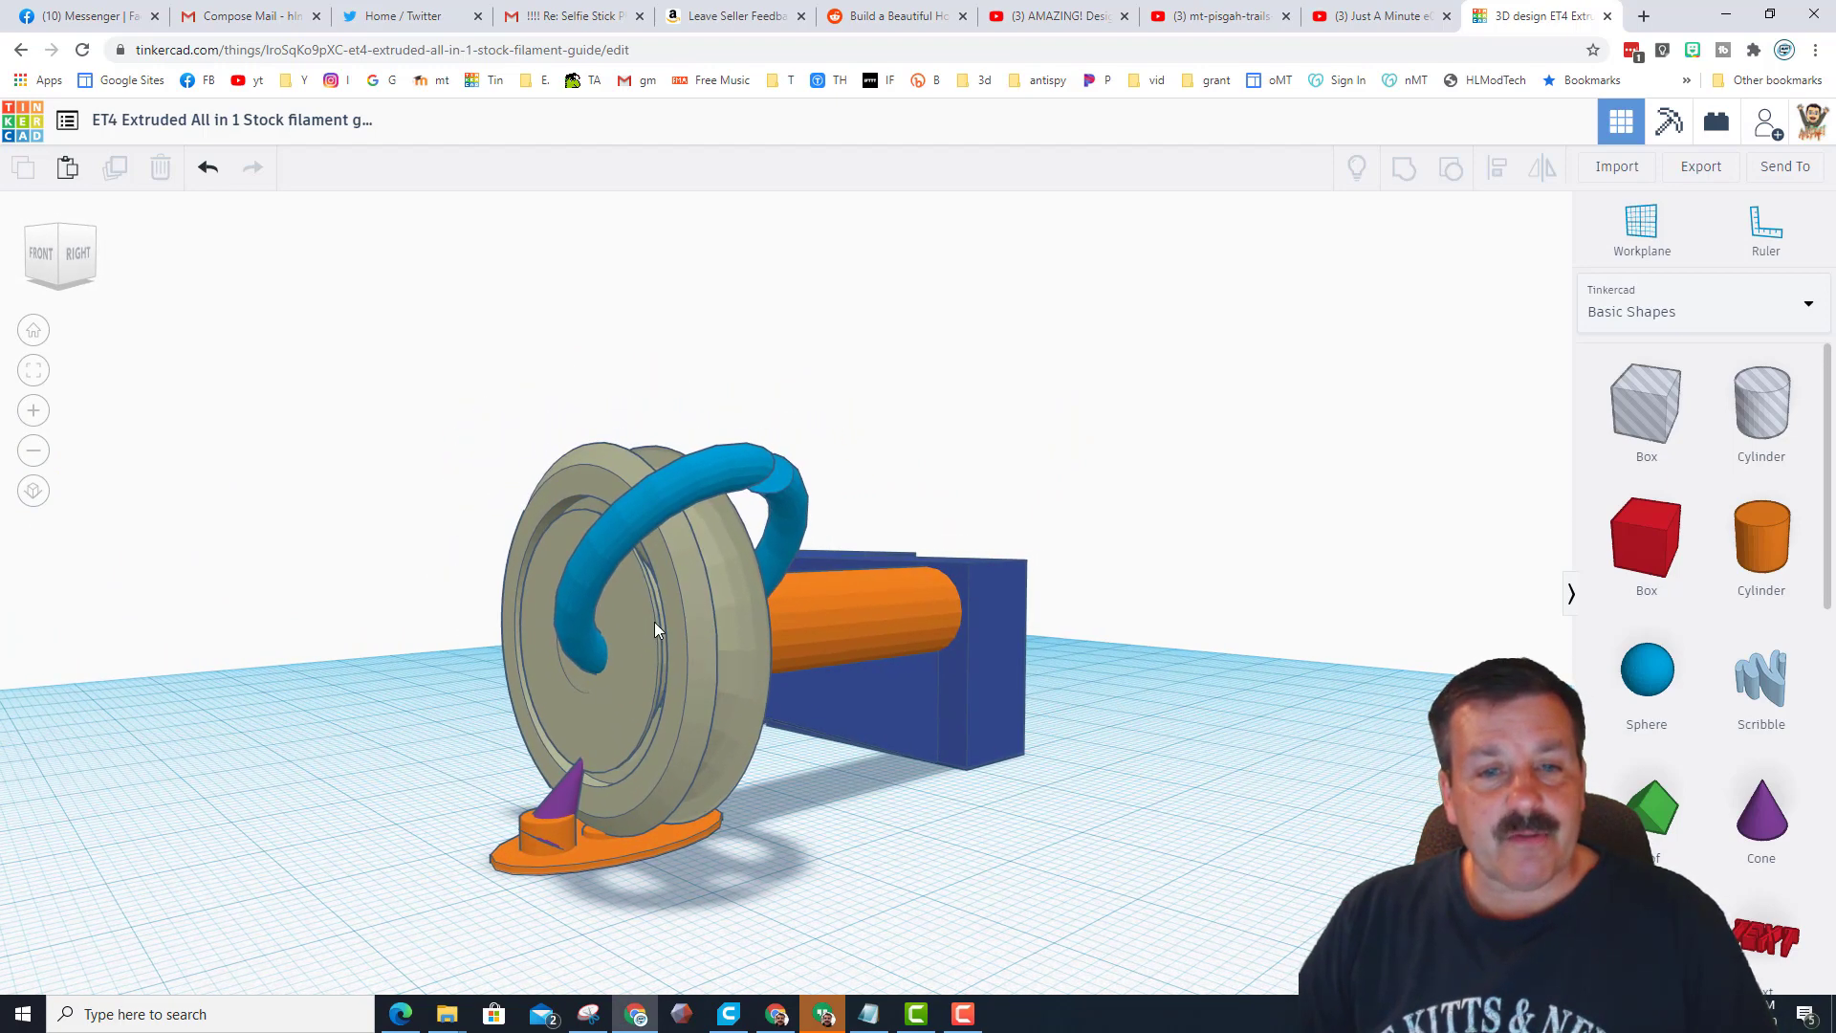
Set the grey bearing wheel's colour to Transparent and zoom in on it
{"action": "left_click", "coordinate": [692, 635]}
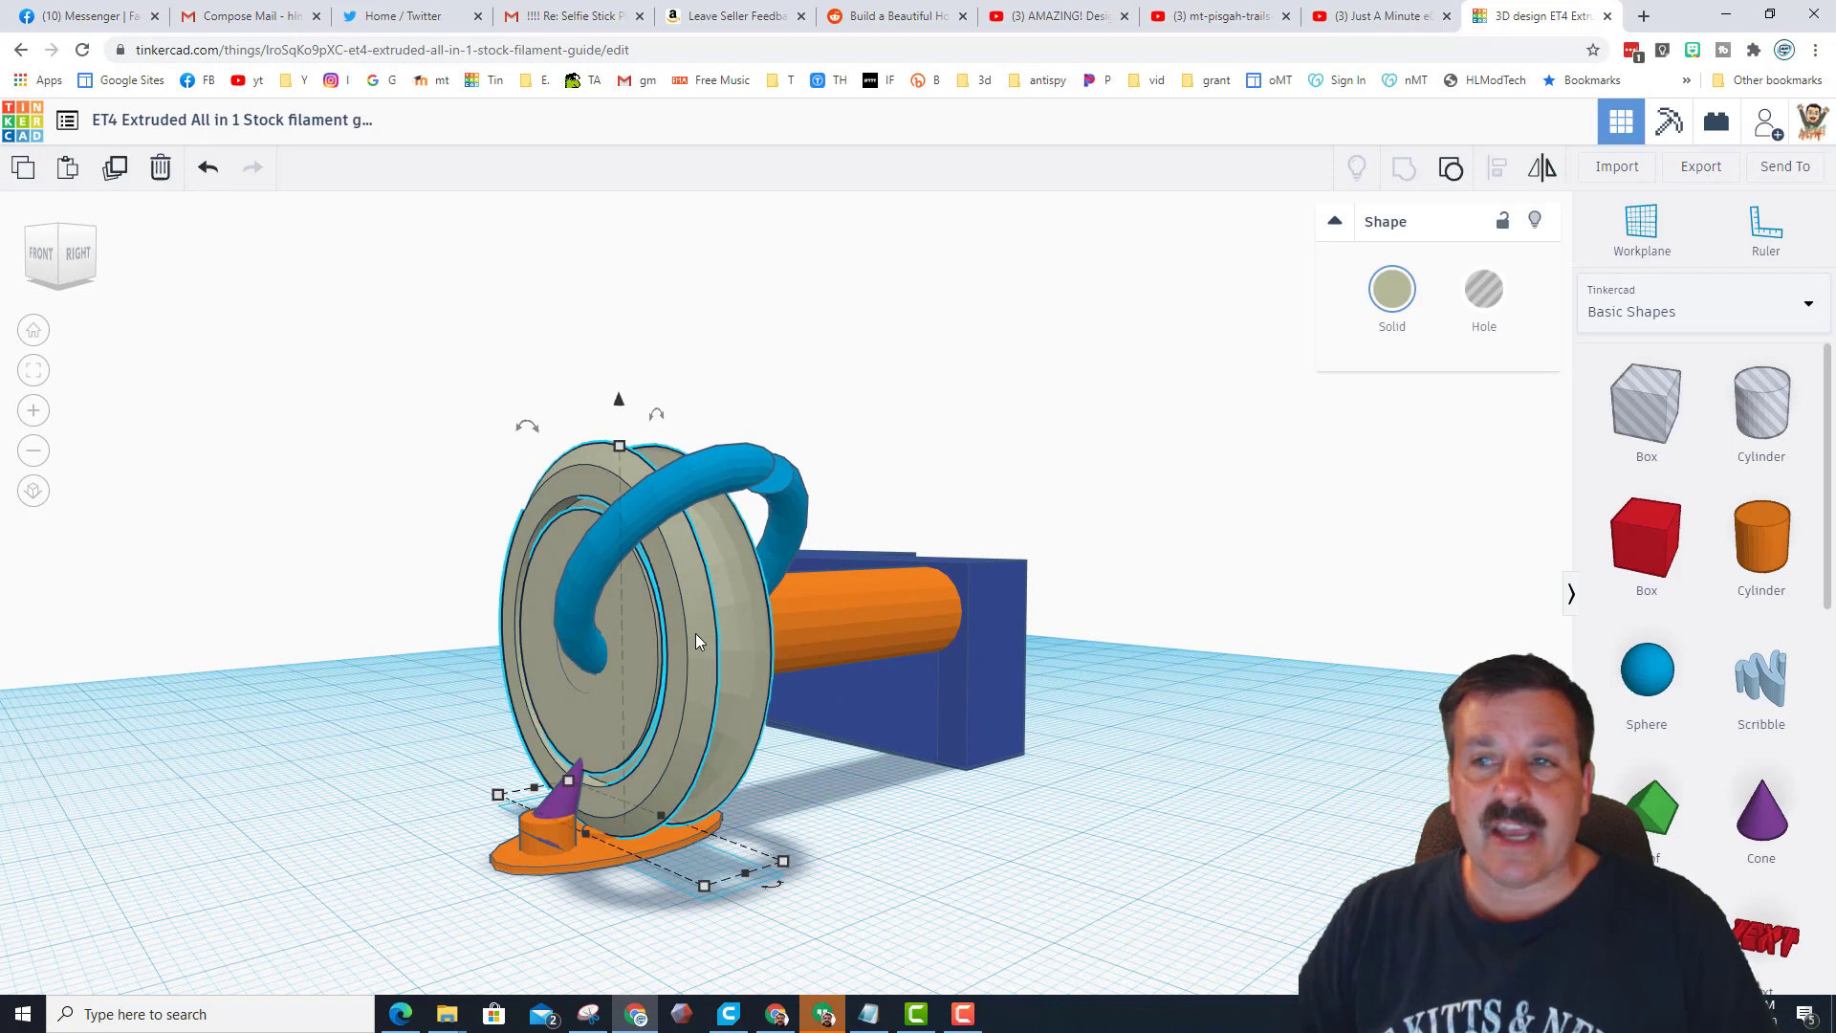
{"action": "left_click", "coordinate": [1406, 304]}
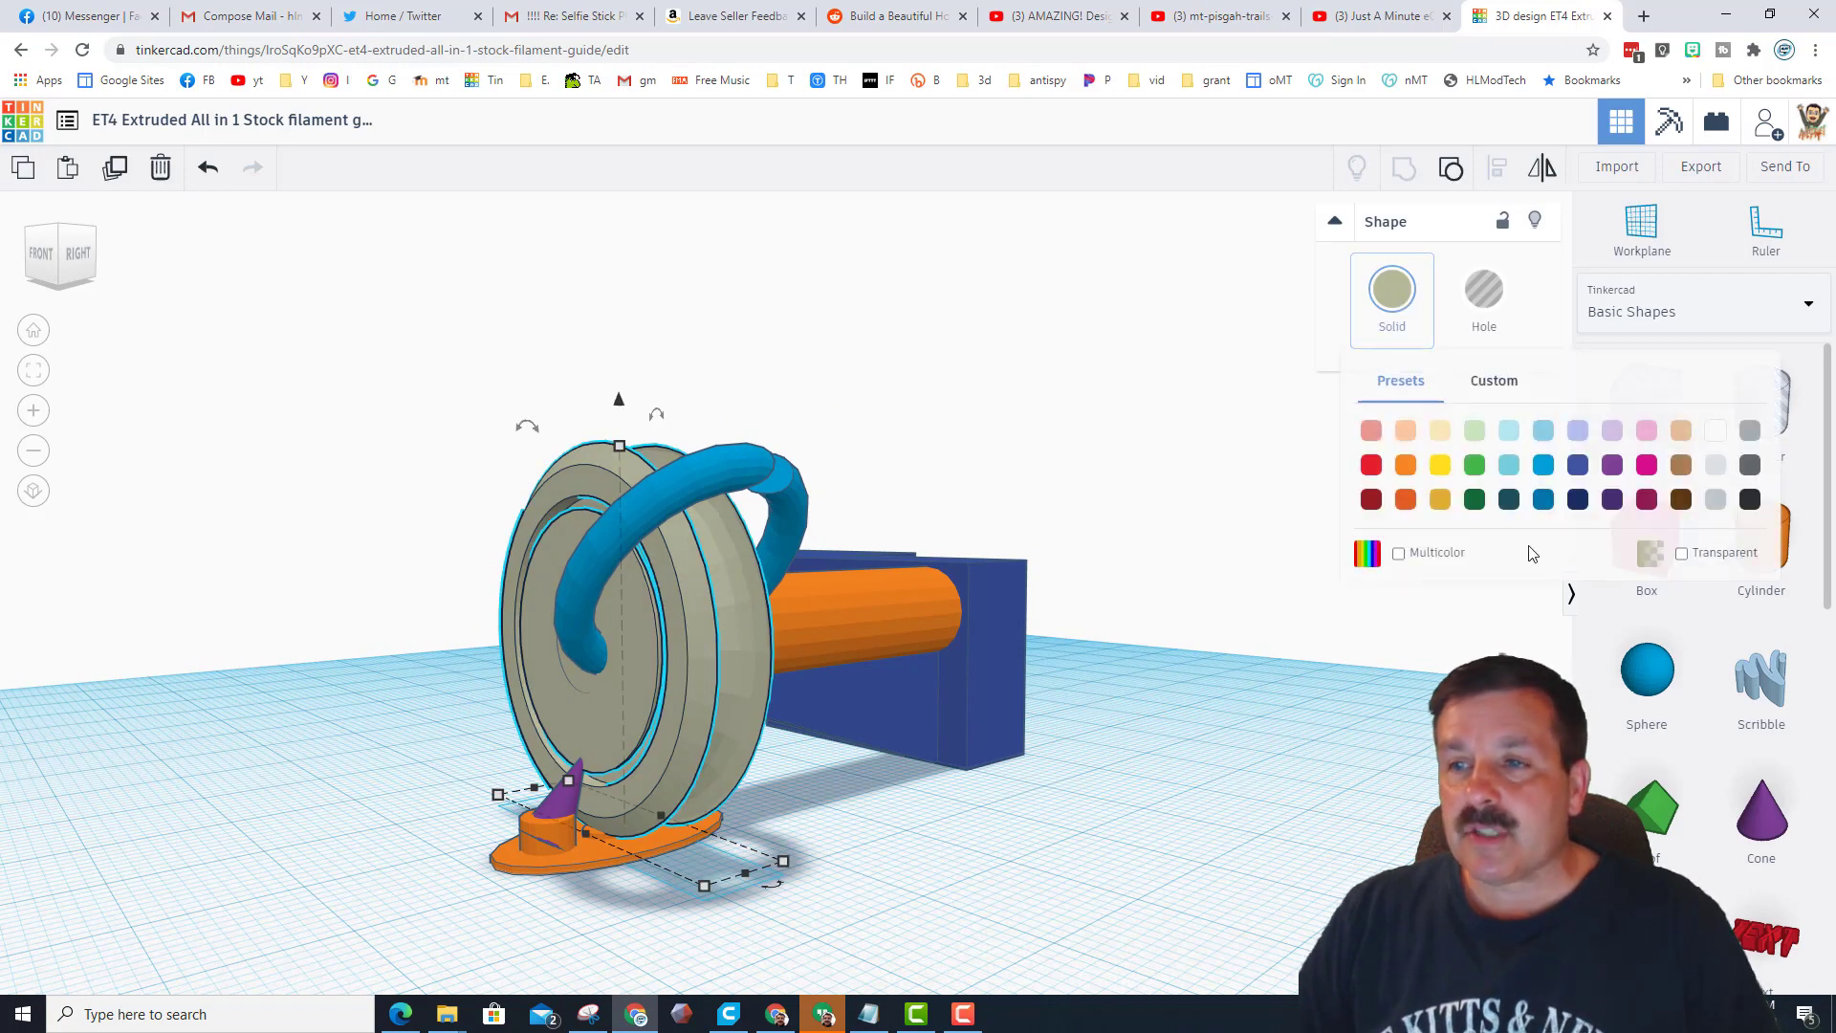
{"action": "left_click", "coordinate": [1682, 553]}
{"action": "mouse_move", "coordinate": [855, 667]}
{"action": "right_mouse_down"}
{"action": "mouse_move", "coordinate": [943, 668]}
{"action": "mouse_move", "coordinate": [914, 689]}
{"action": "mouse_move", "coordinate": [864, 686]}
{"action": "mouse_move", "coordinate": [851, 648]}
{"action": "right_mouse_up"}
{"action": "scroll", "coordinate": [851, 646], "scroll_direction": "down", "scroll_amount": 8}
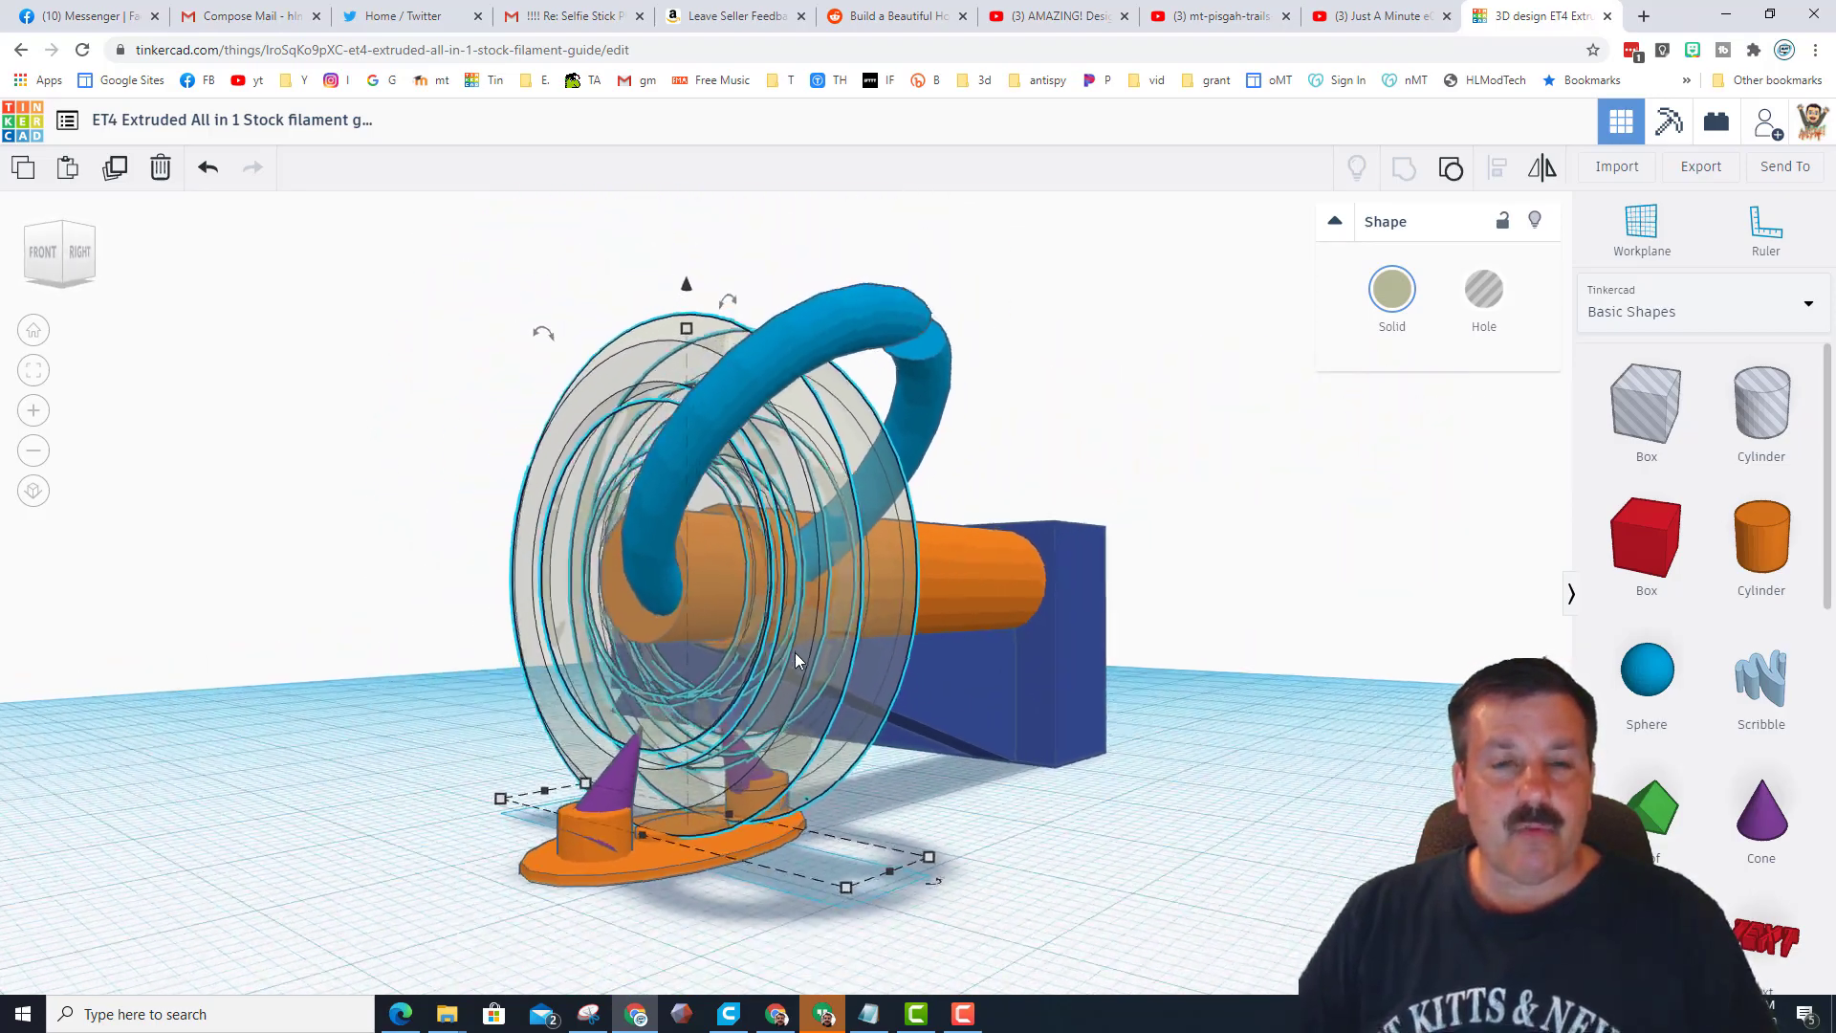
{"action": "right_click_drag", "start_coordinate": [670, 628], "coordinate": [1067, 671]}
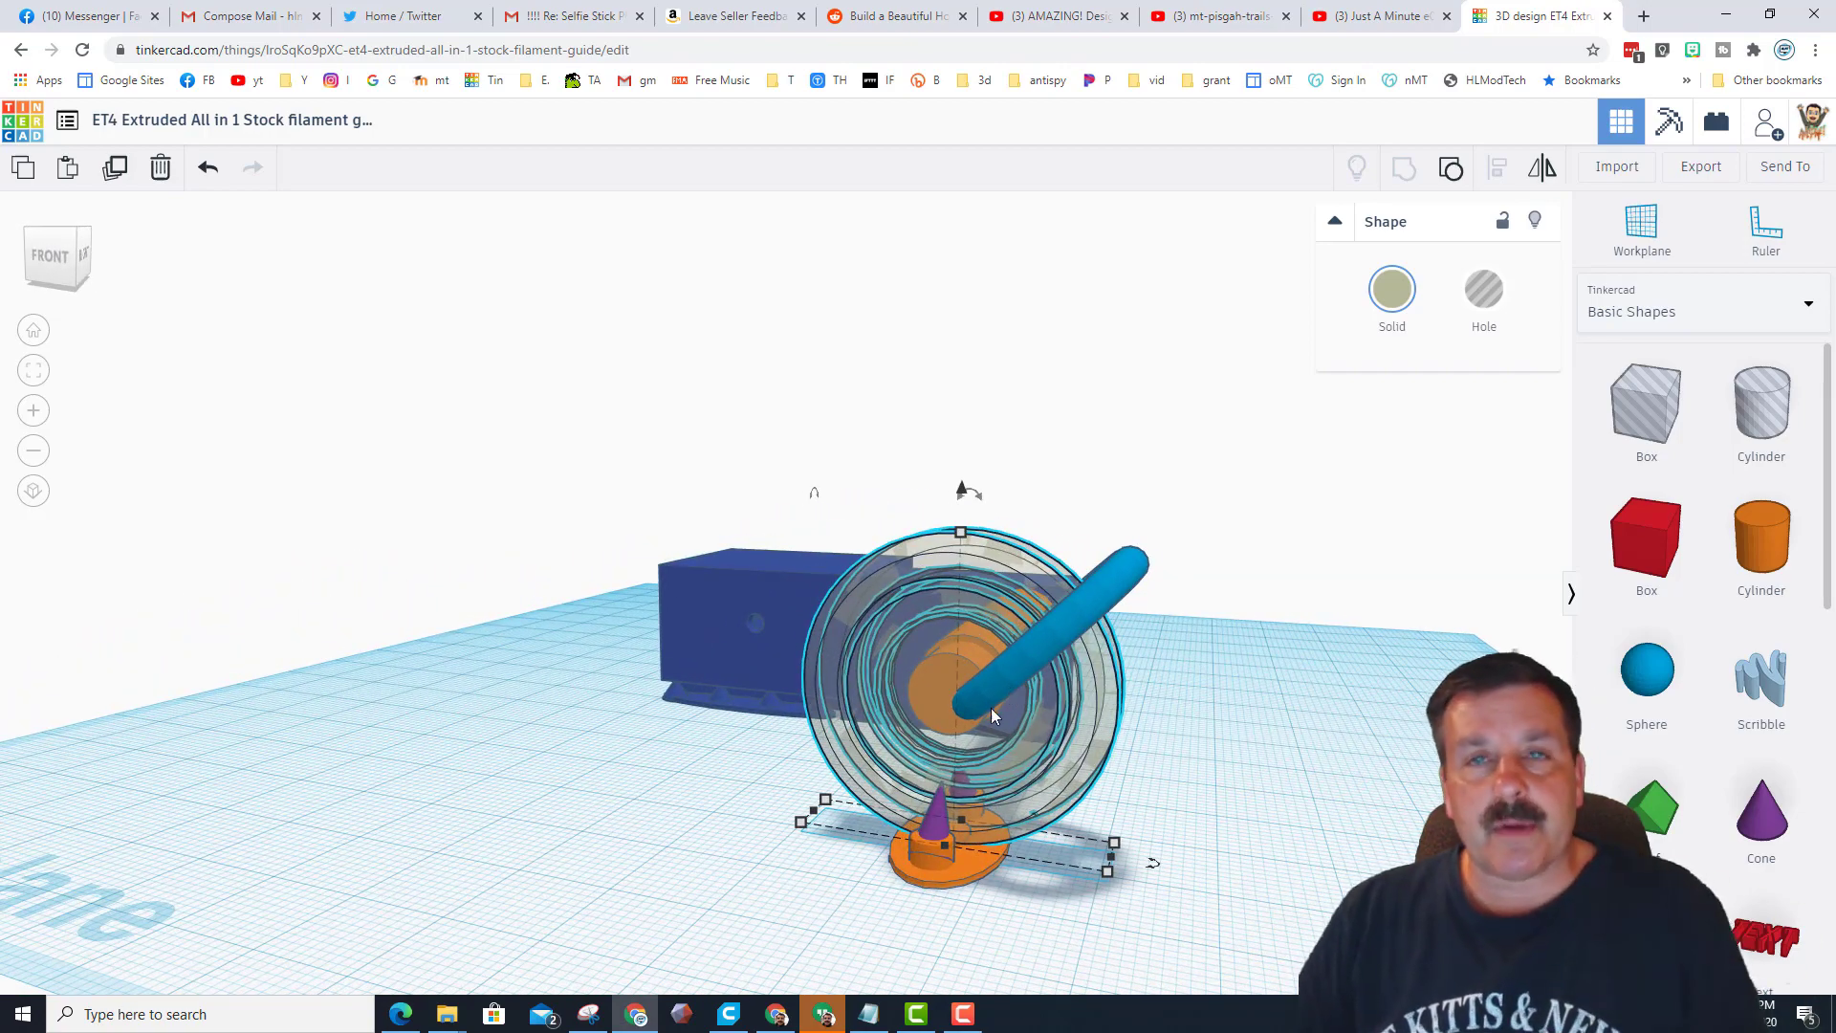
Orbit around the whole model, then marquee-select all twelve shapes
{"action": "mouse_move", "coordinate": [1046, 788]}
{"action": "right_mouse_down"}
{"action": "mouse_move", "coordinate": [1084, 767]}
{"action": "mouse_move", "coordinate": [1037, 777]}
{"action": "mouse_move", "coordinate": [1067, 783]}
{"action": "right_mouse_up"}
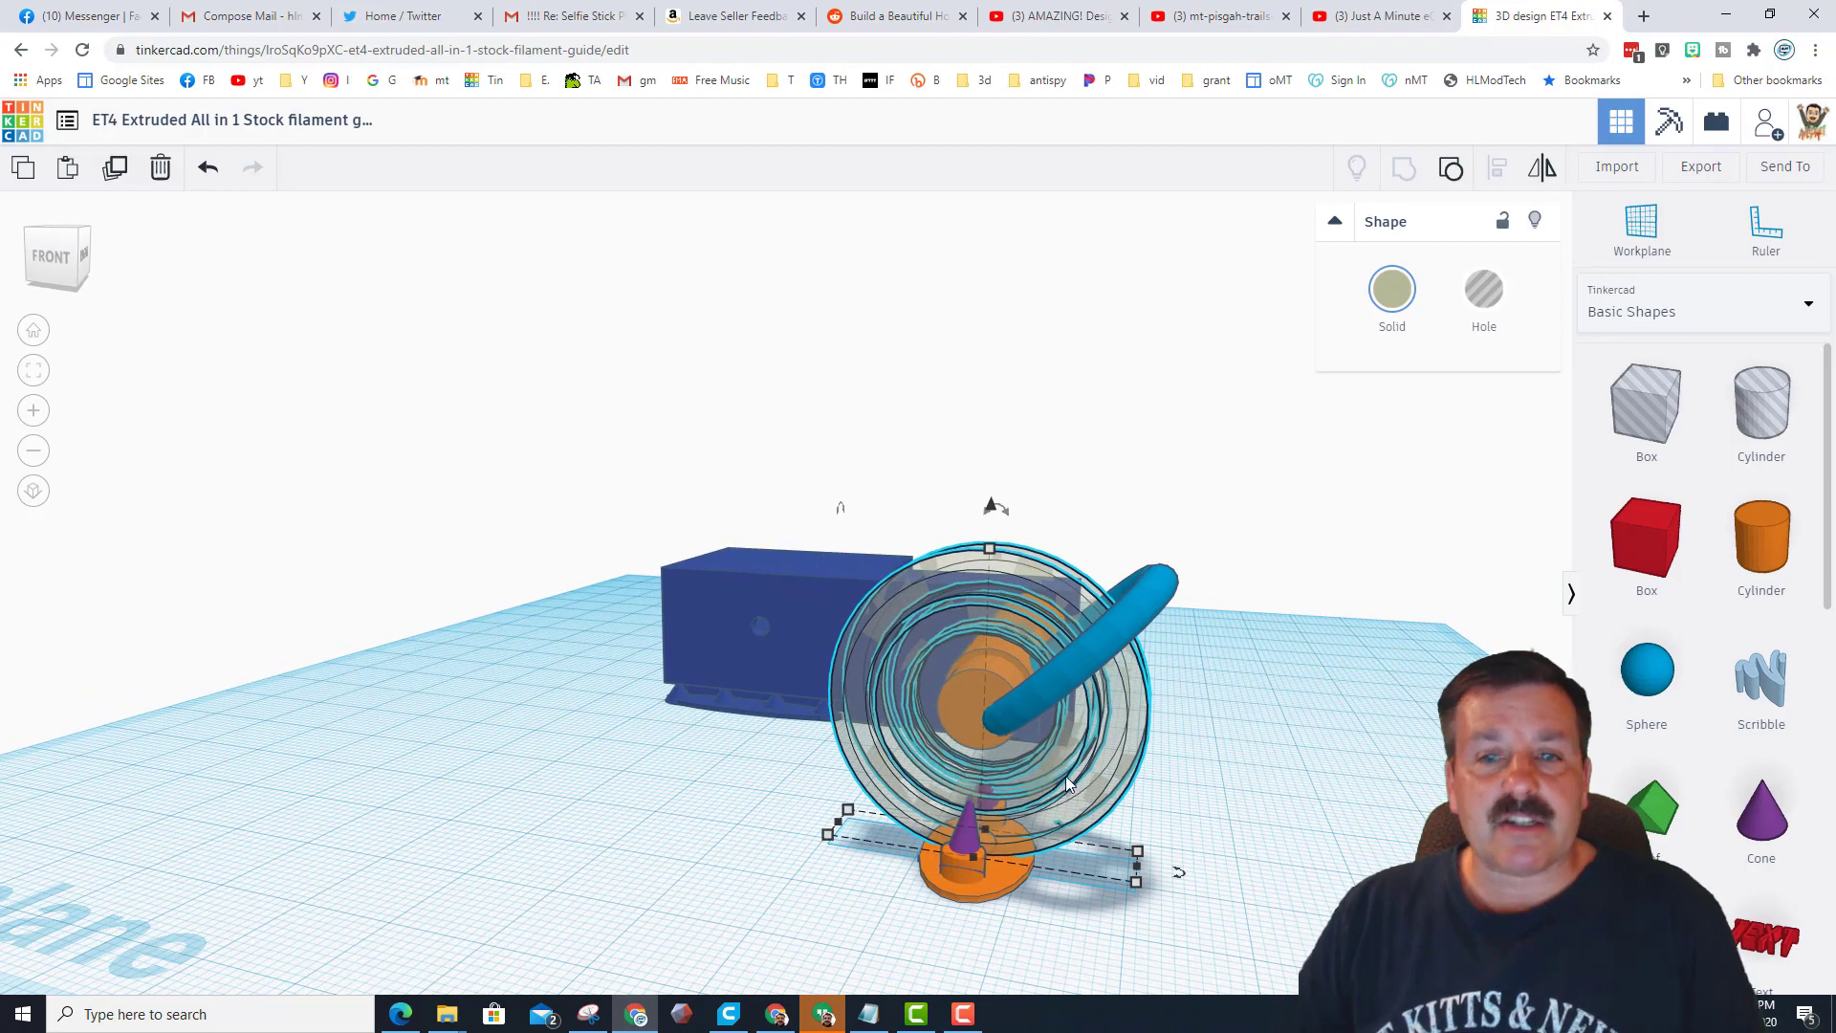
{"action": "right_click_drag", "start_coordinate": [1208, 784], "coordinate": [16, 615]}
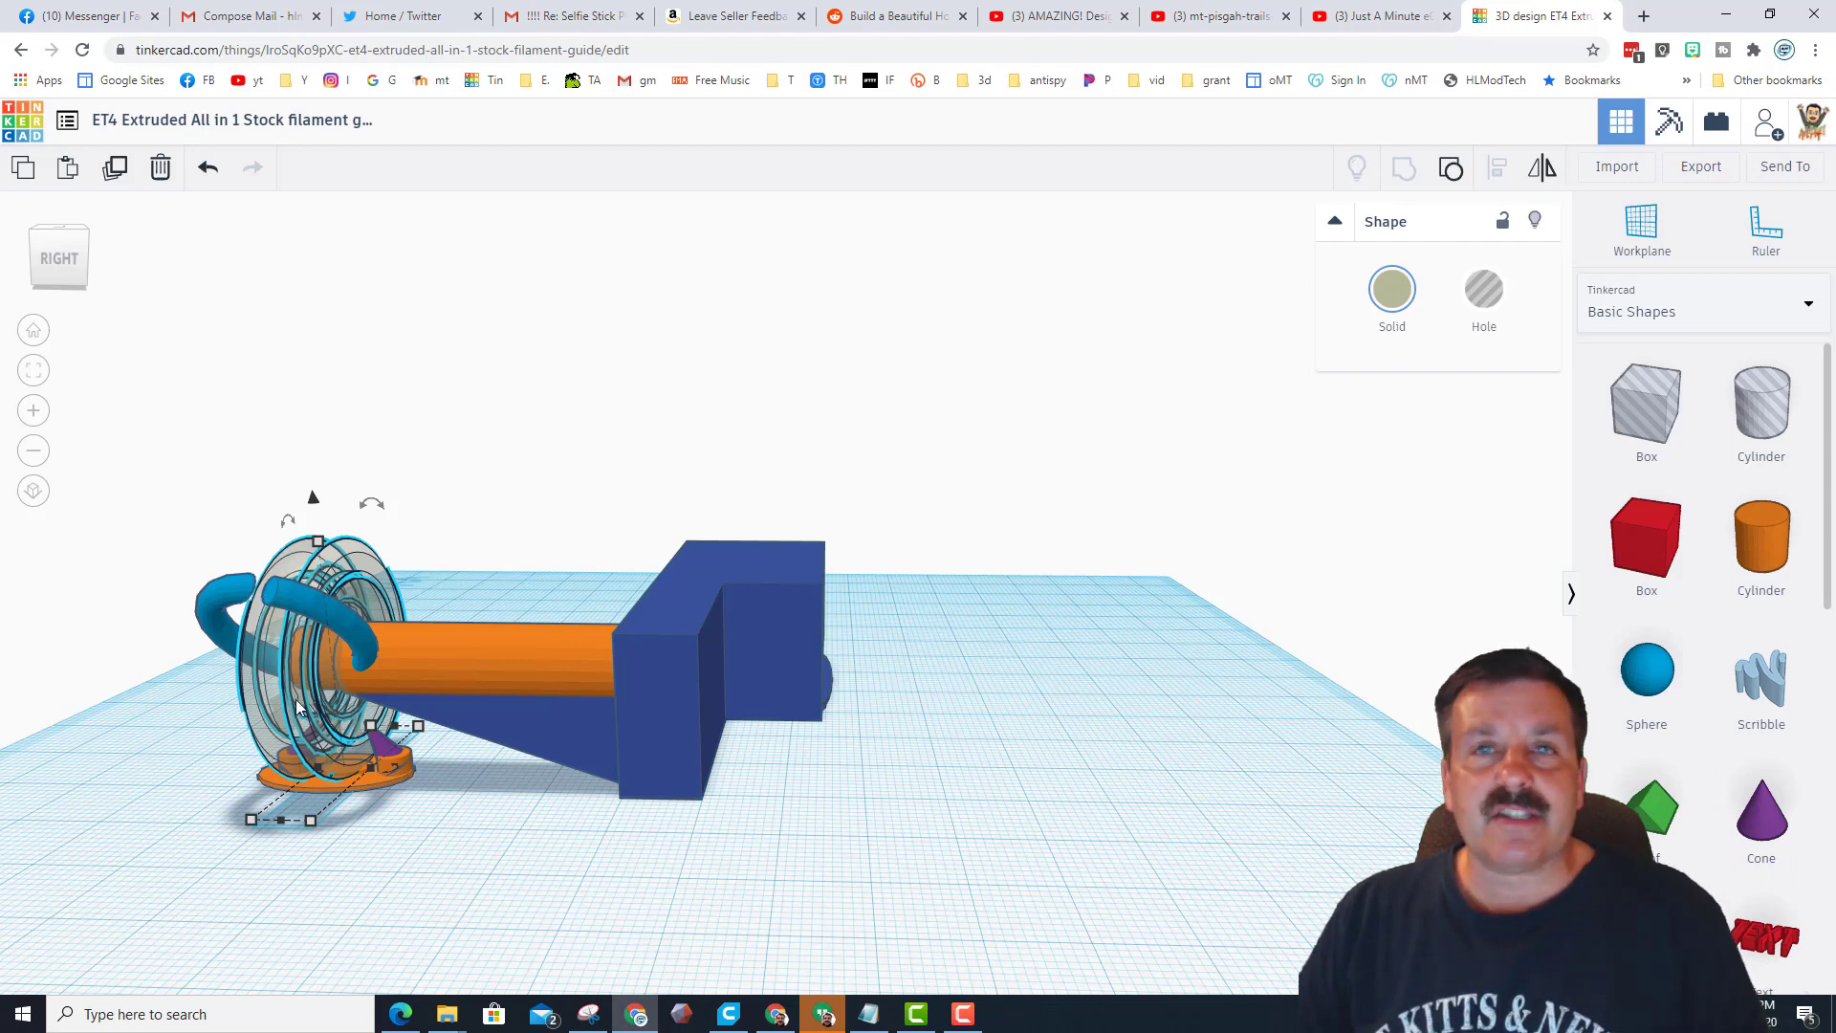
{"action": "right_click_drag", "start_coordinate": [298, 706], "coordinate": [551, 548]}
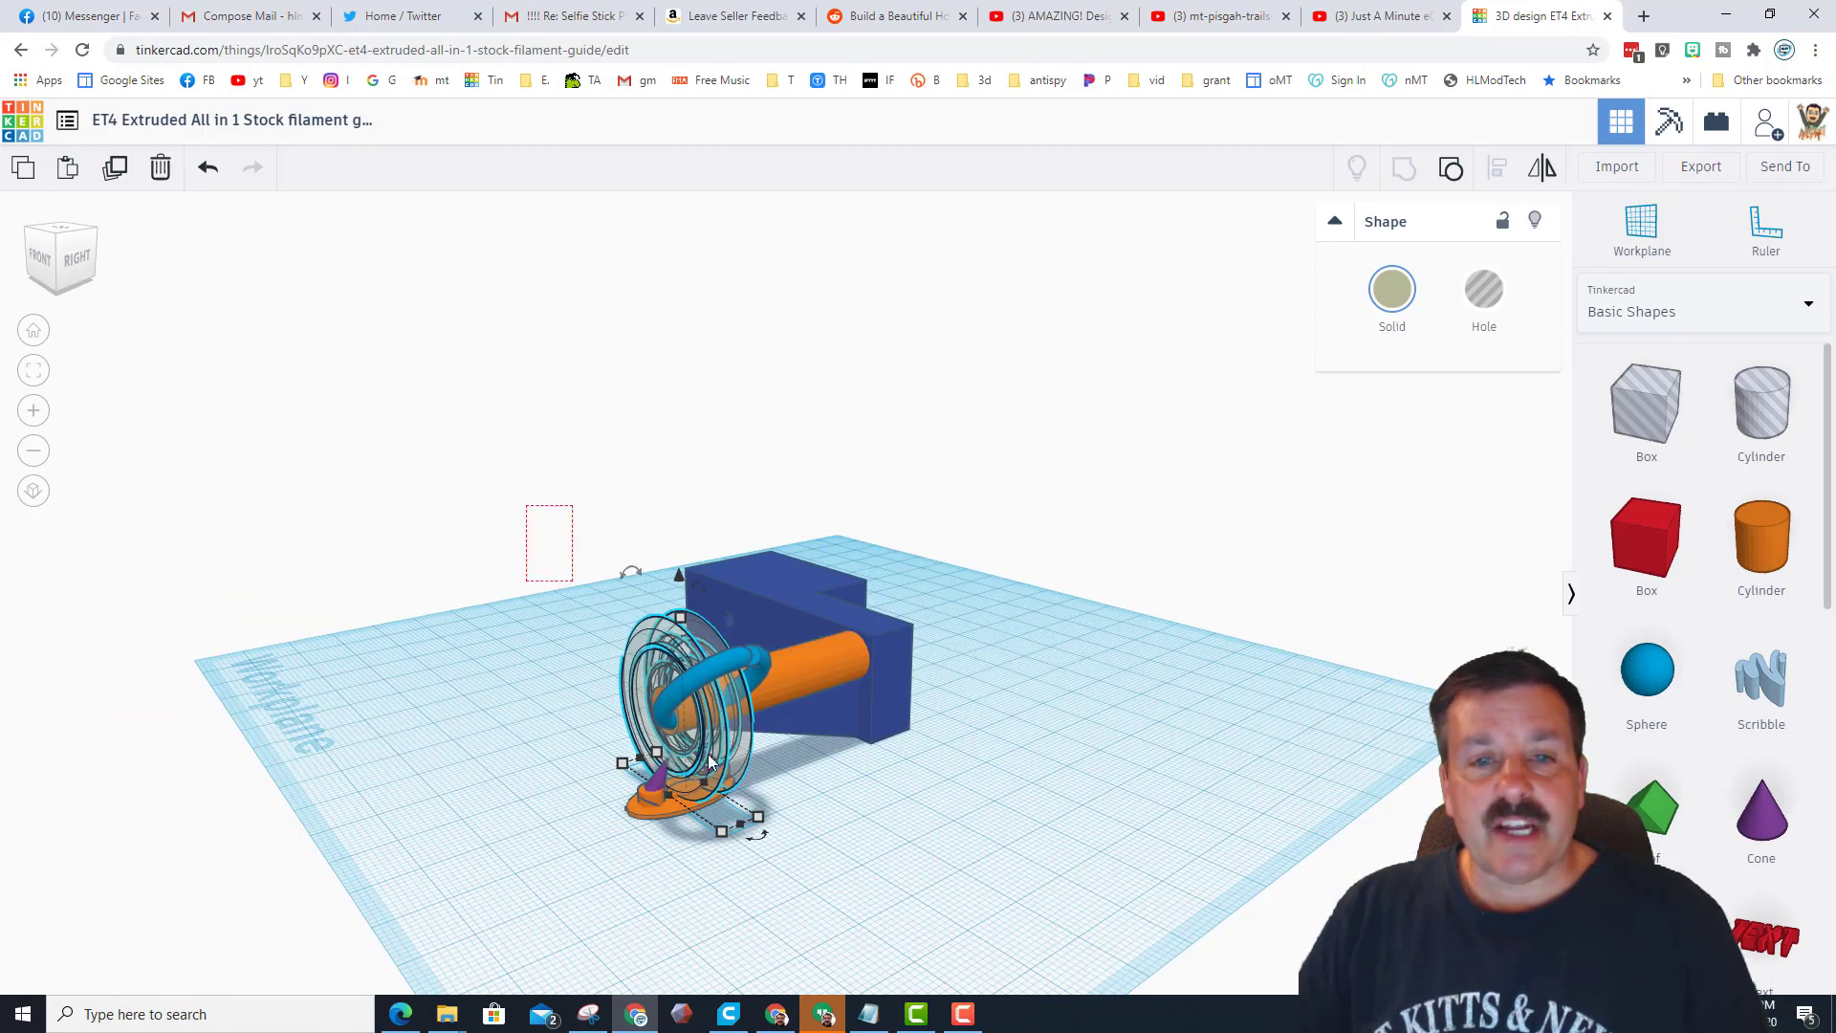
{"action": "left_click_drag", "start_coordinate": [573, 581], "coordinate": [956, 860]}
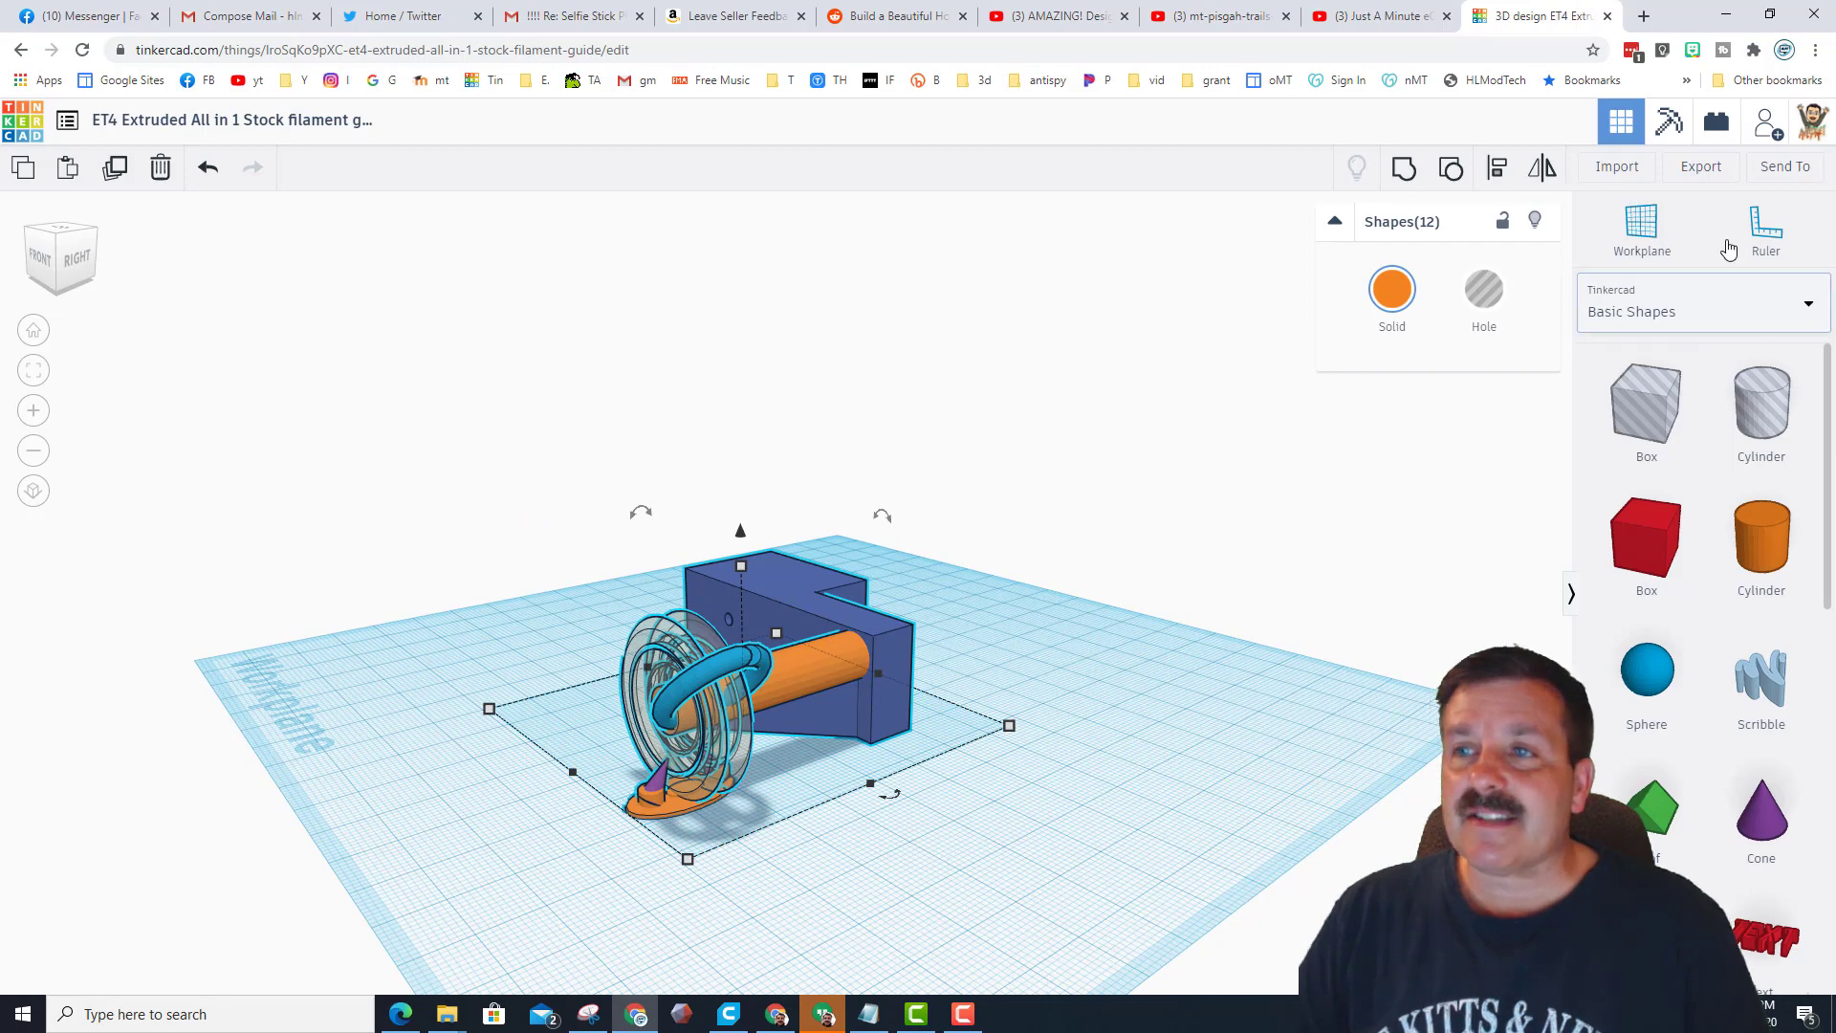
Export the design as STL and import ET4 sfg v2.stl into a maximized Meshmixer
{"action": "left_click", "coordinate": [1695, 169]}
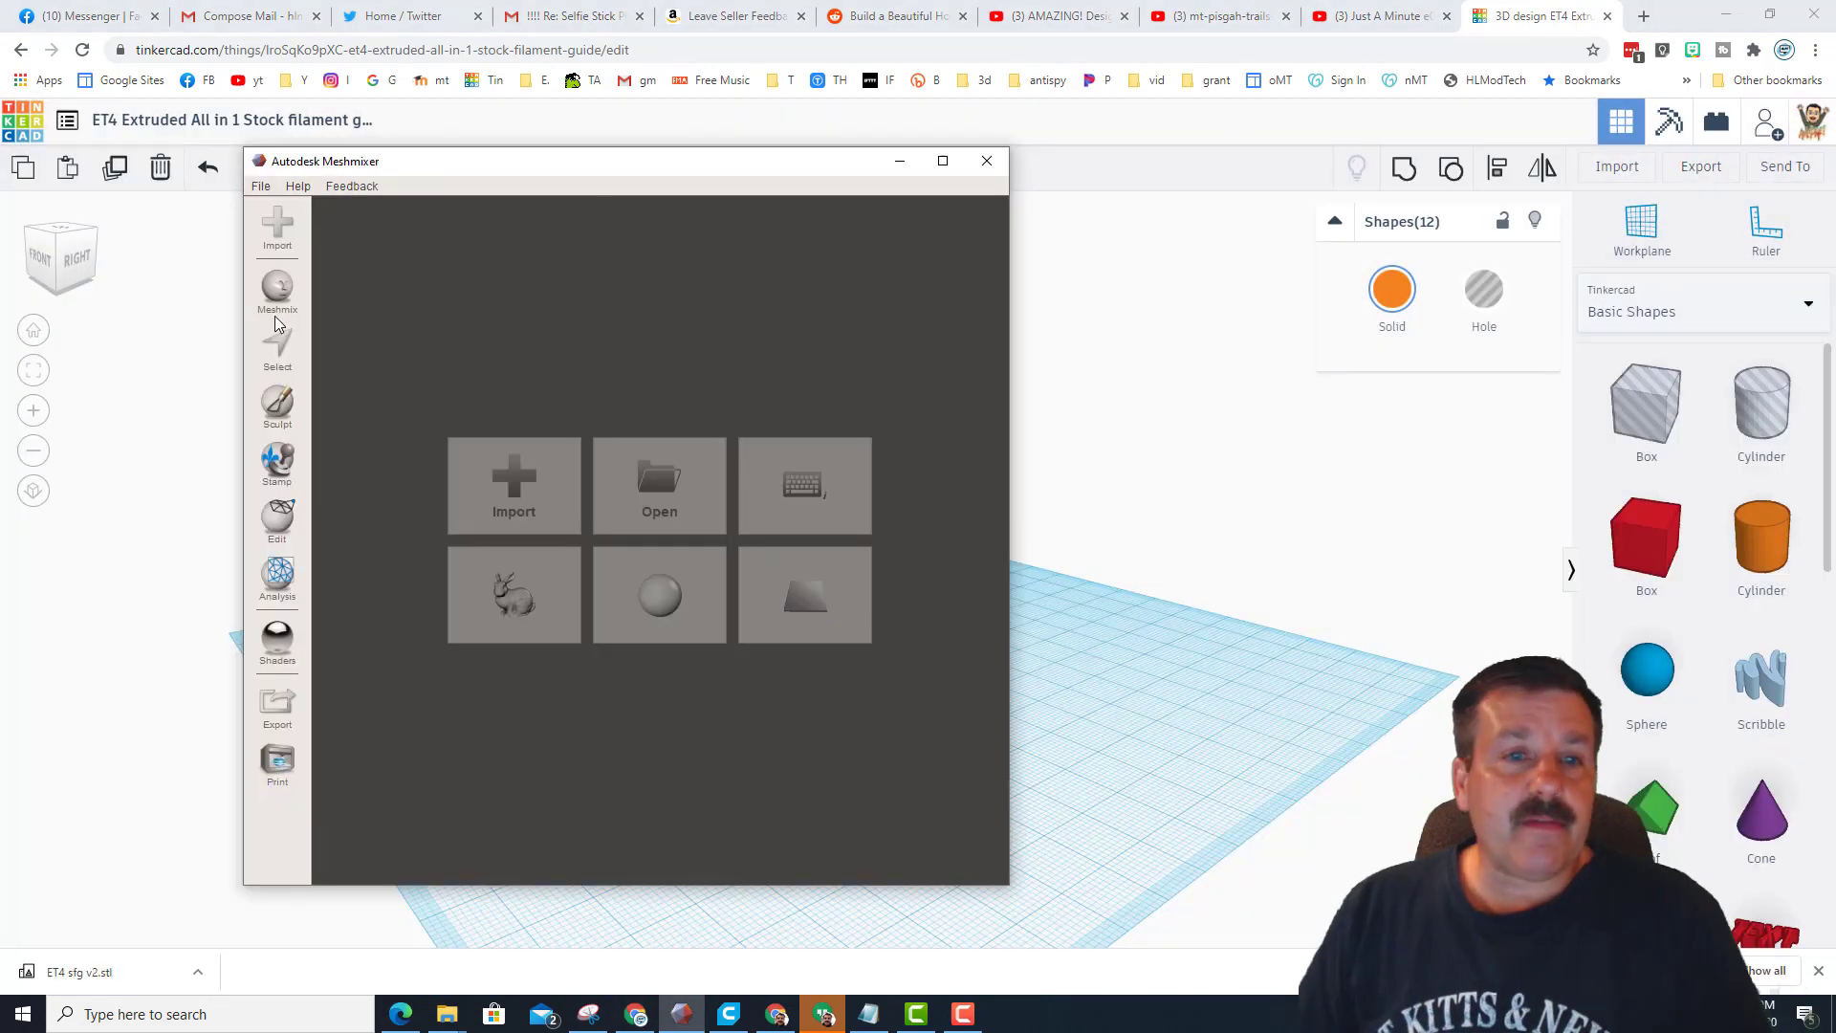
{"action": "left_click", "coordinate": [947, 163]}
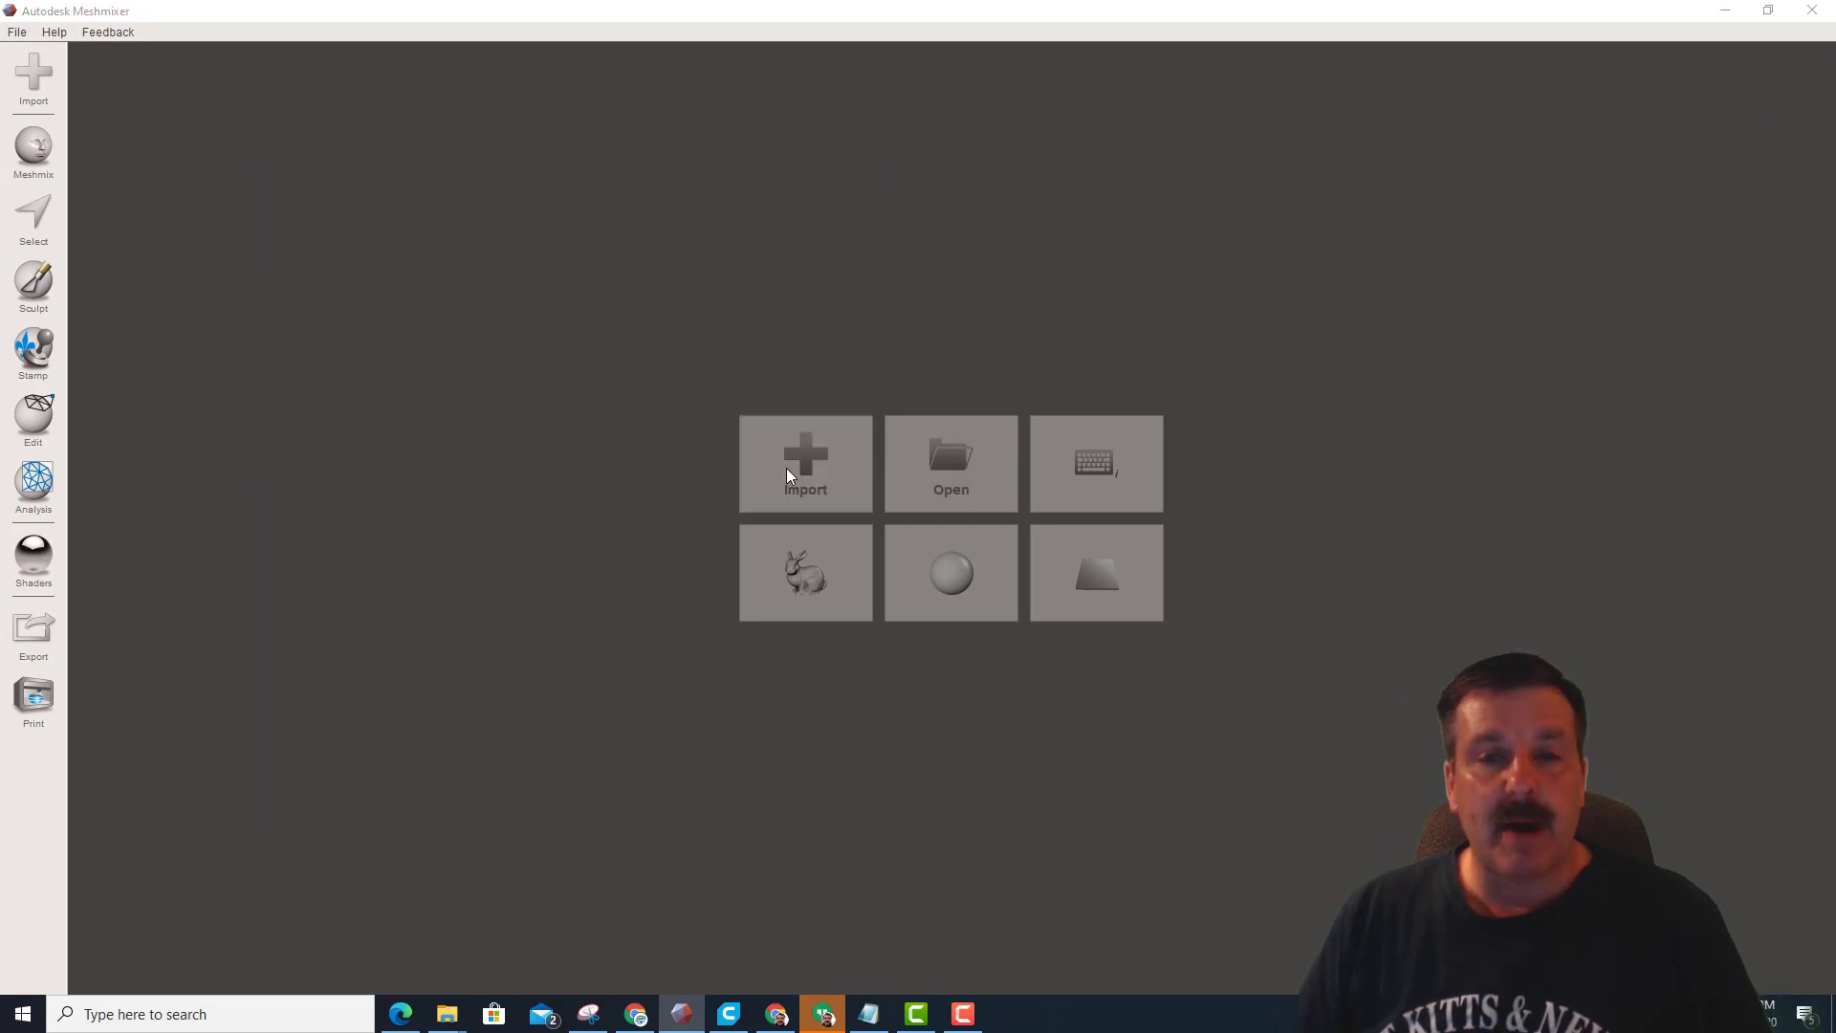
{"action": "left_click", "coordinate": [786, 467]}
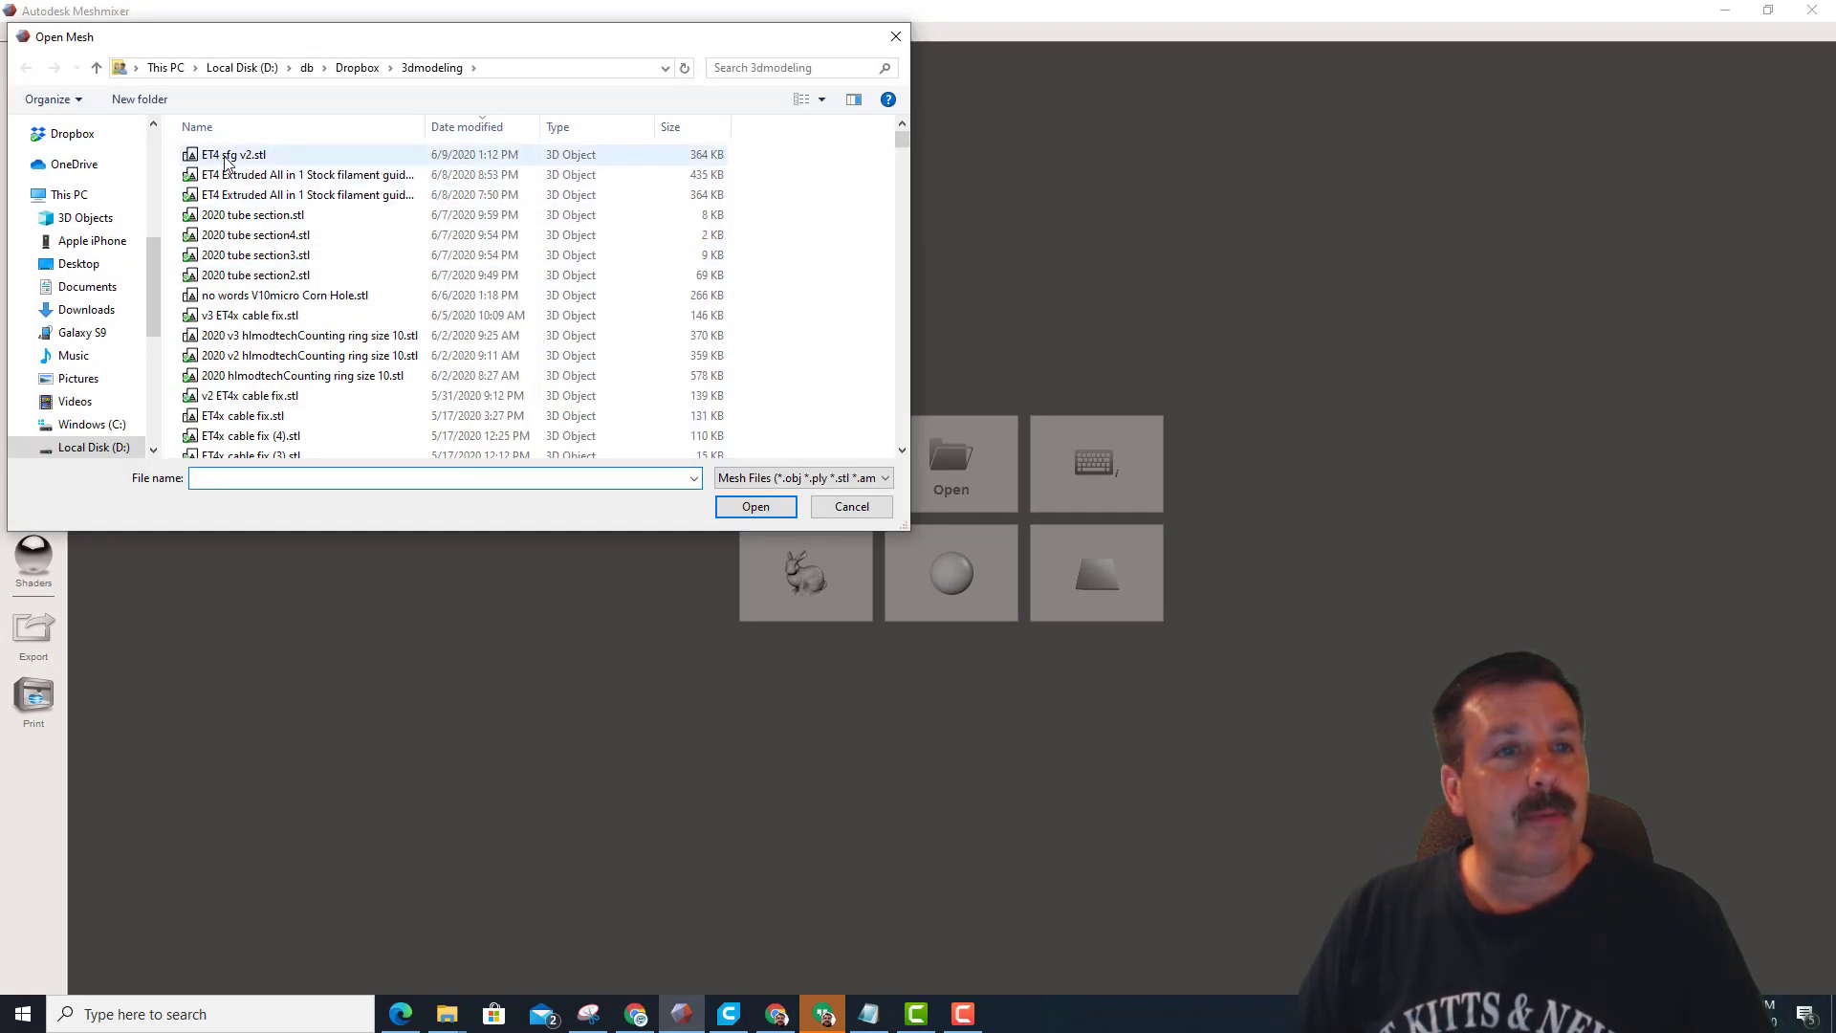
{"action": "left_click", "coordinate": [234, 156]}
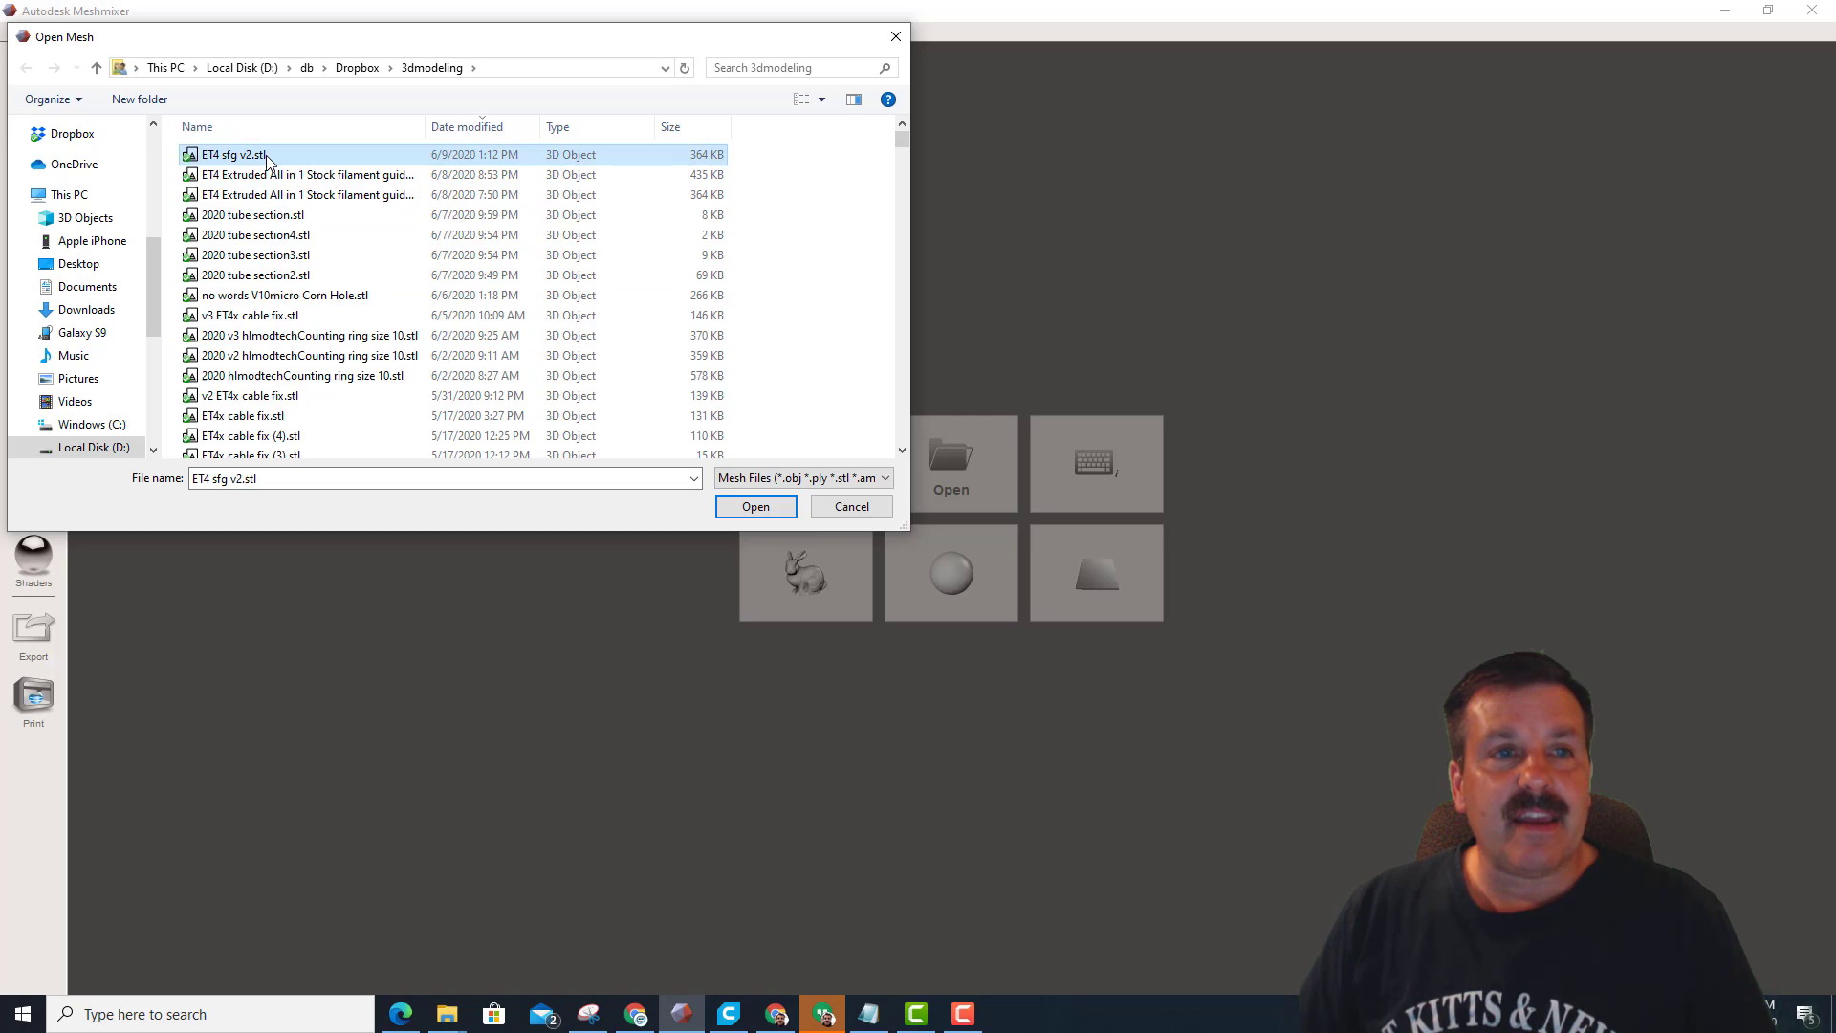
{"action": "double_click", "coordinate": [289, 161]}
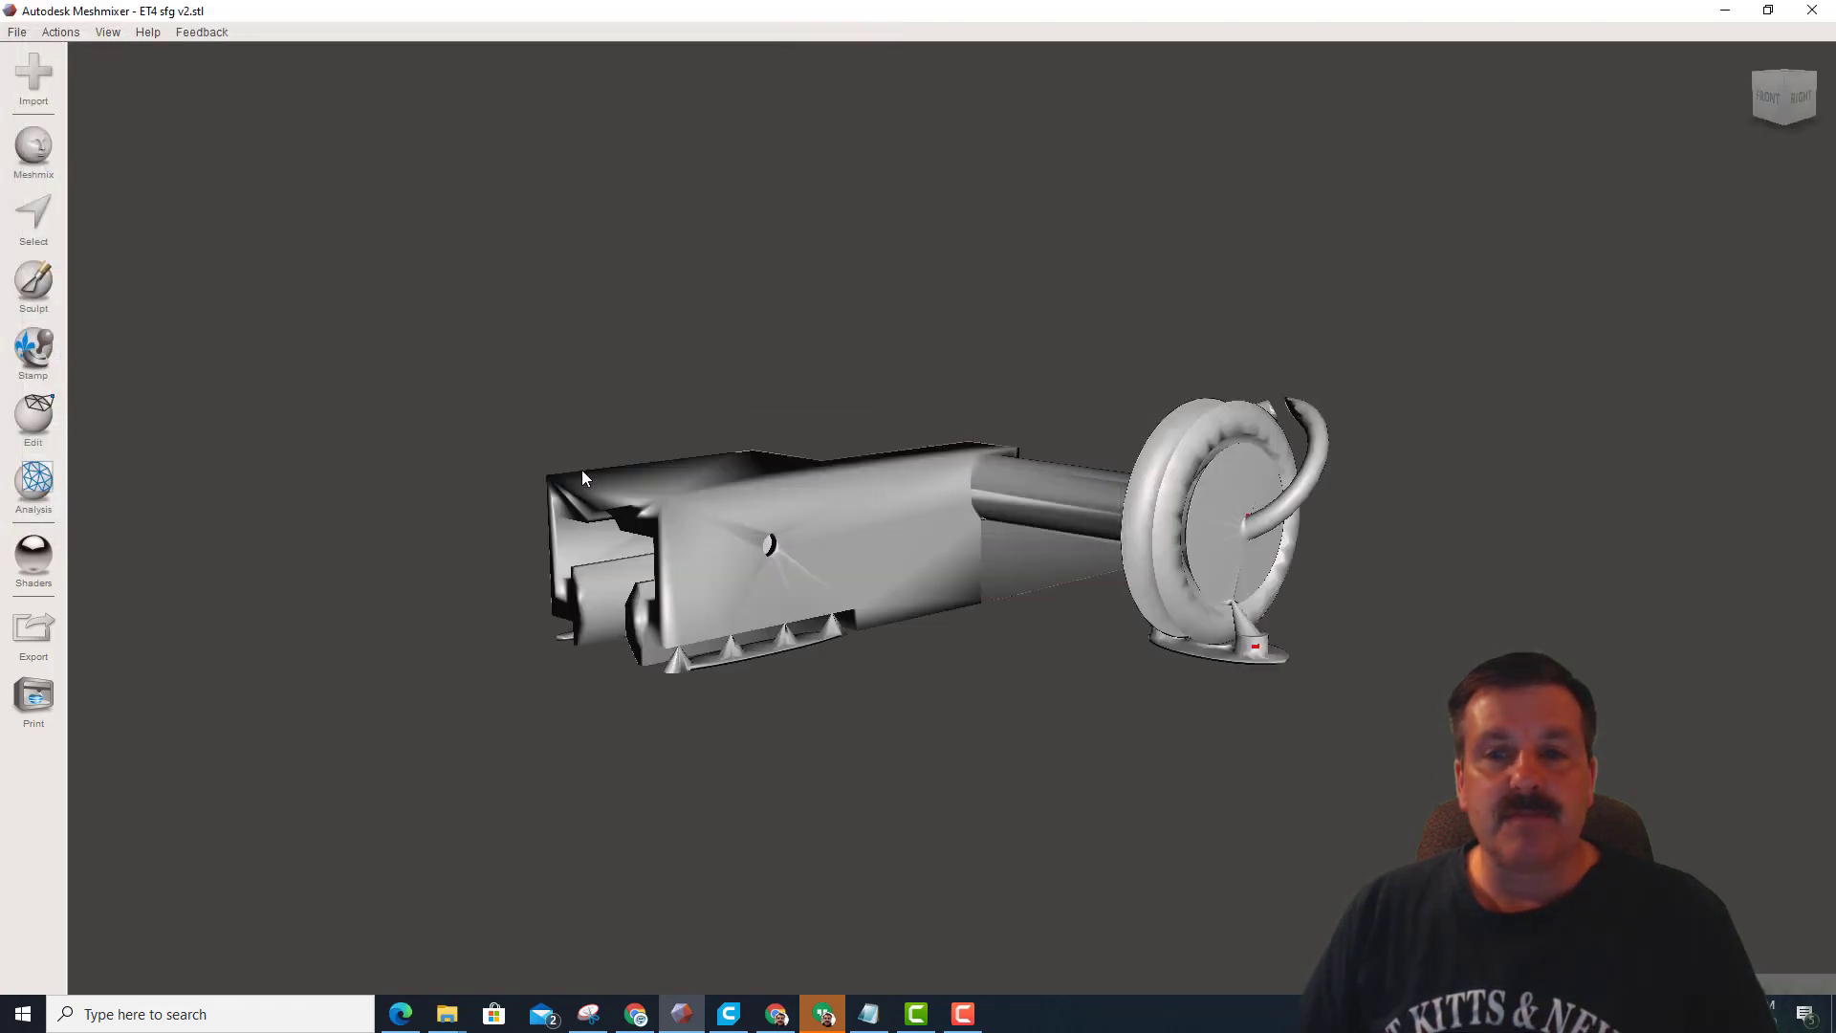
{"action": "mouse_move", "coordinate": [582, 468]}
{"action": "right_mouse_down"}
{"action": "mouse_move", "coordinate": [1136, 518]}
{"action": "mouse_move", "coordinate": [711, 508]}
{"action": "mouse_move", "coordinate": [773, 474]}
{"action": "mouse_move", "coordinate": [646, 515]}
{"action": "mouse_move", "coordinate": [815, 499]}
{"action": "mouse_move", "coordinate": [656, 525]}
{"action": "mouse_move", "coordinate": [579, 501]}
{"action": "right_mouse_up"}
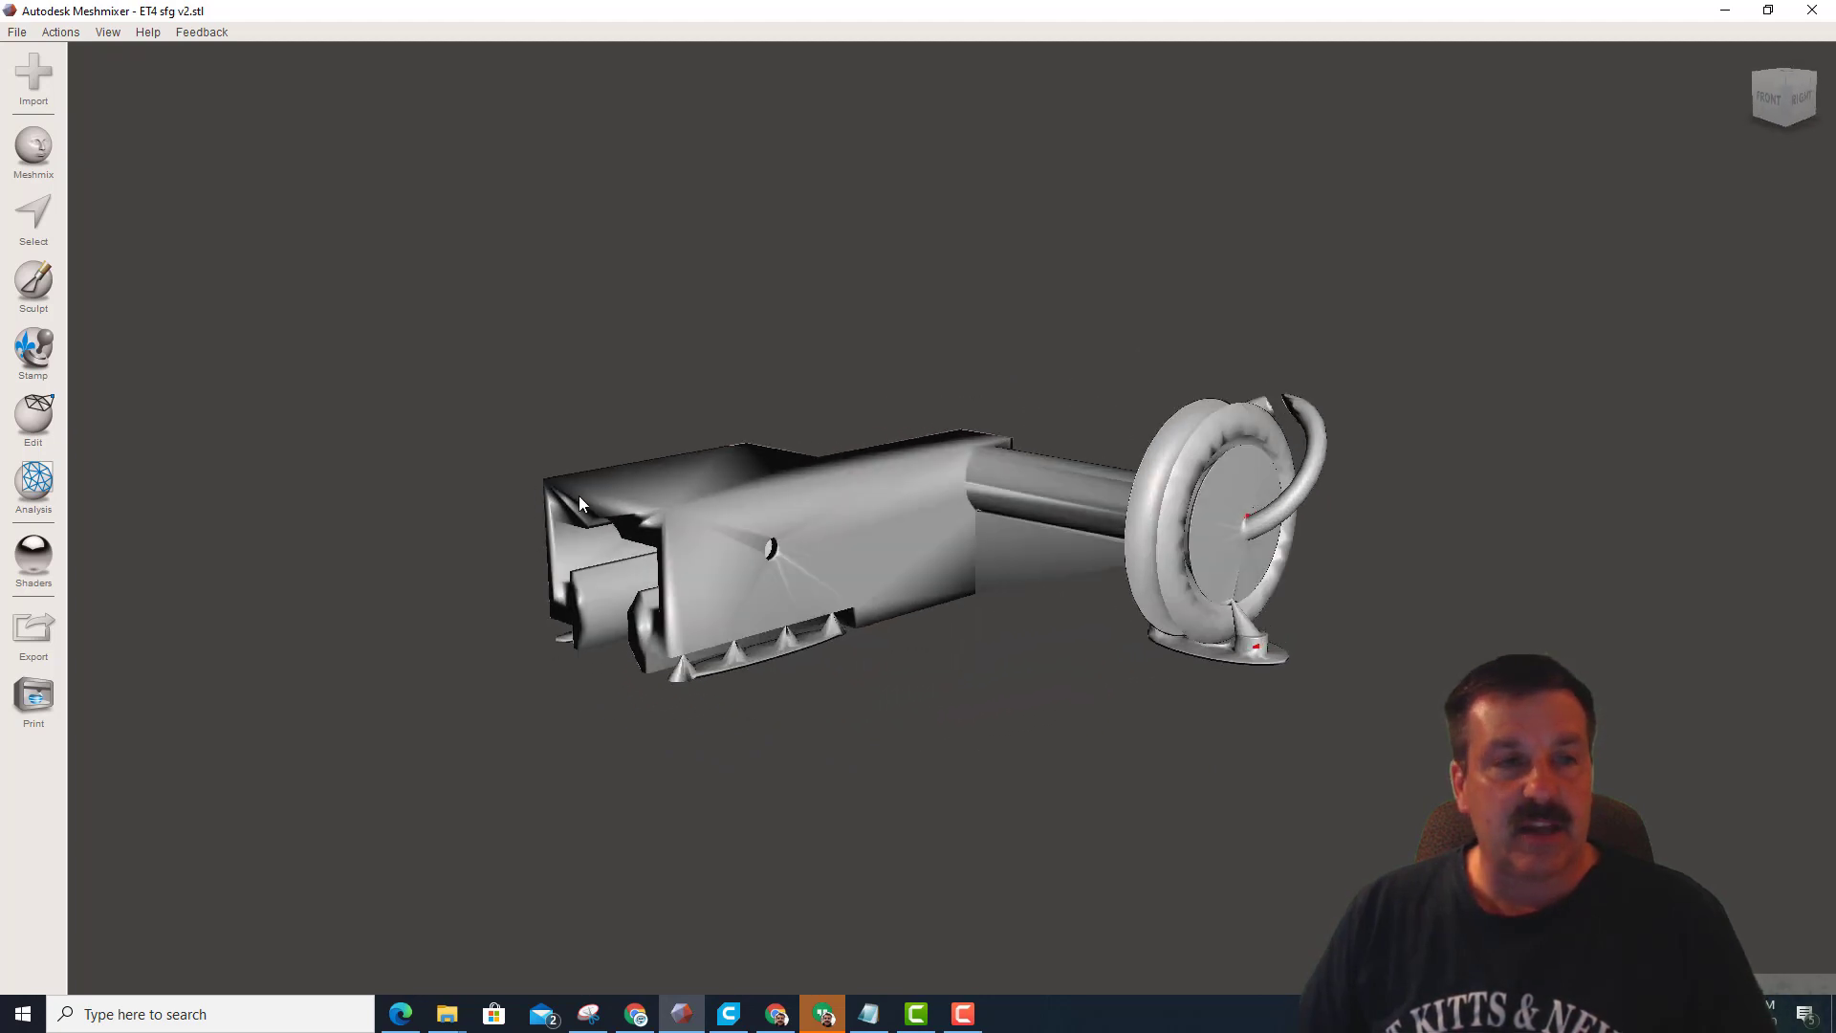
Run Analysis > Inspector's Auto Repair All on the filament guide mesh, then finish
{"action": "left_click", "coordinate": [33, 488]}
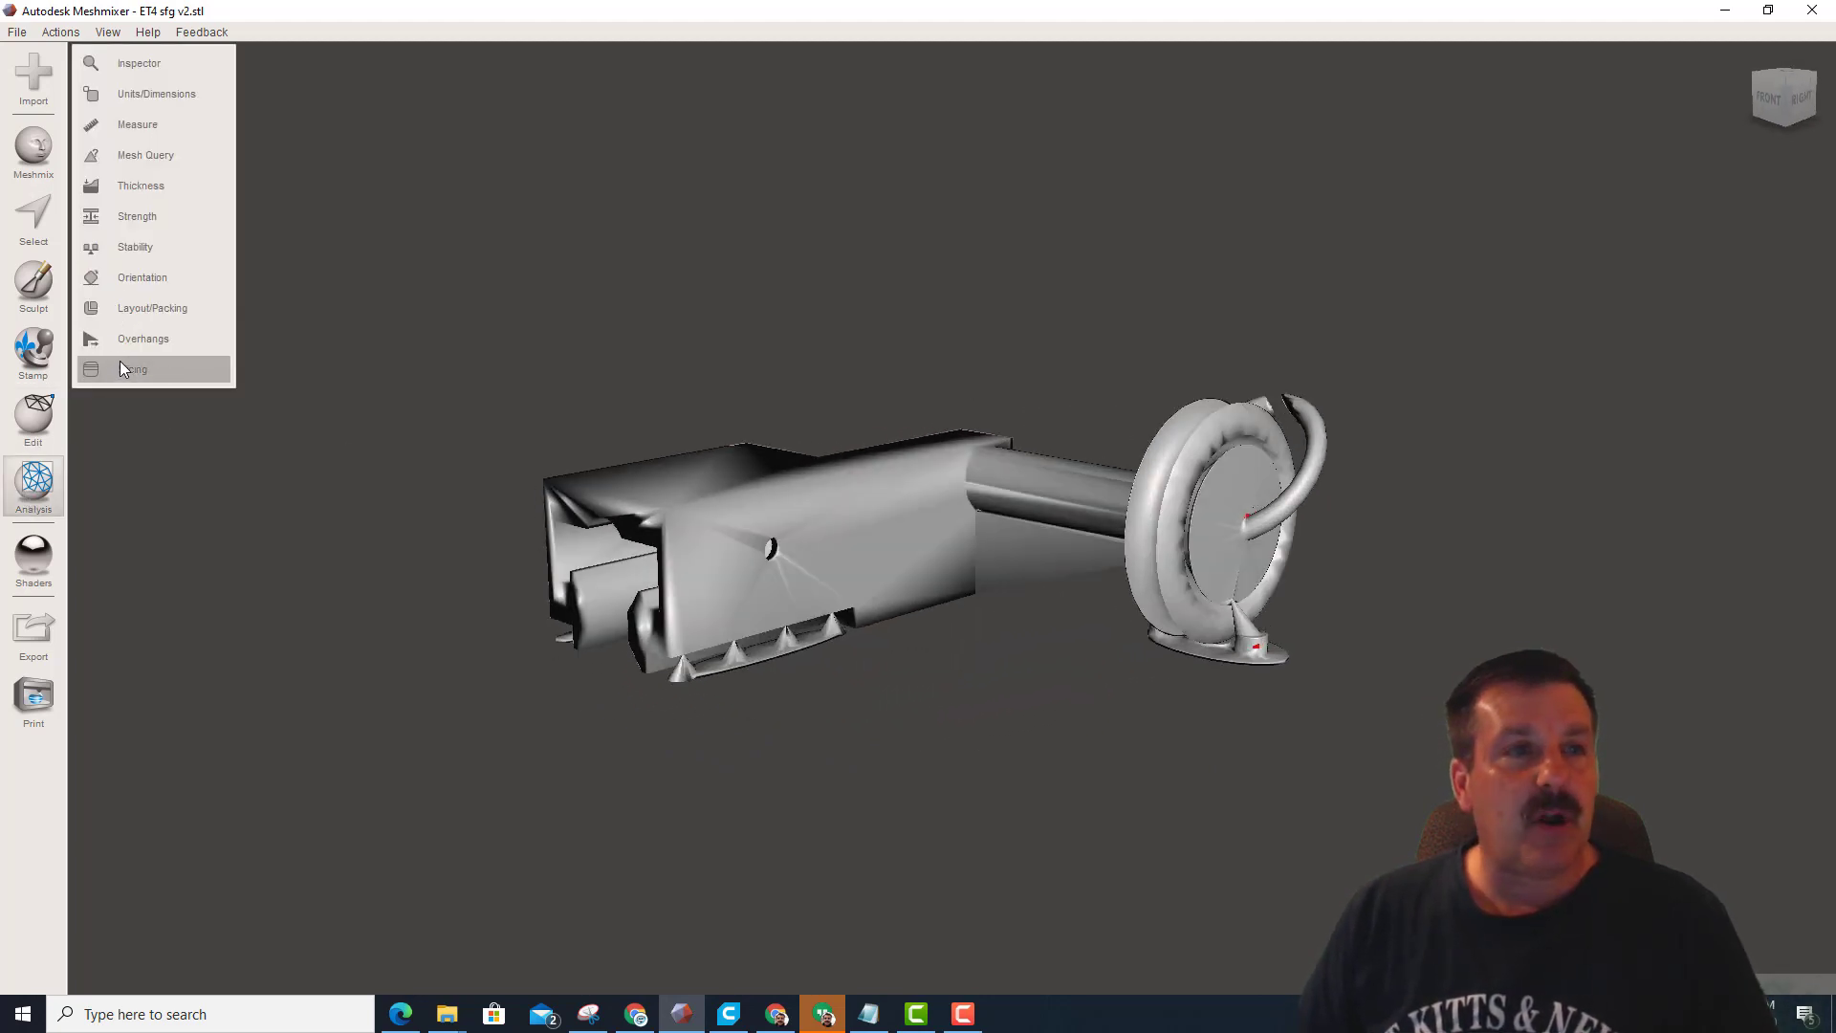
{"action": "left_click", "coordinate": [140, 62]}
{"action": "right_click_drag", "start_coordinate": [848, 401], "coordinate": [337, 421]}
{"action": "left_click", "coordinate": [185, 213]}
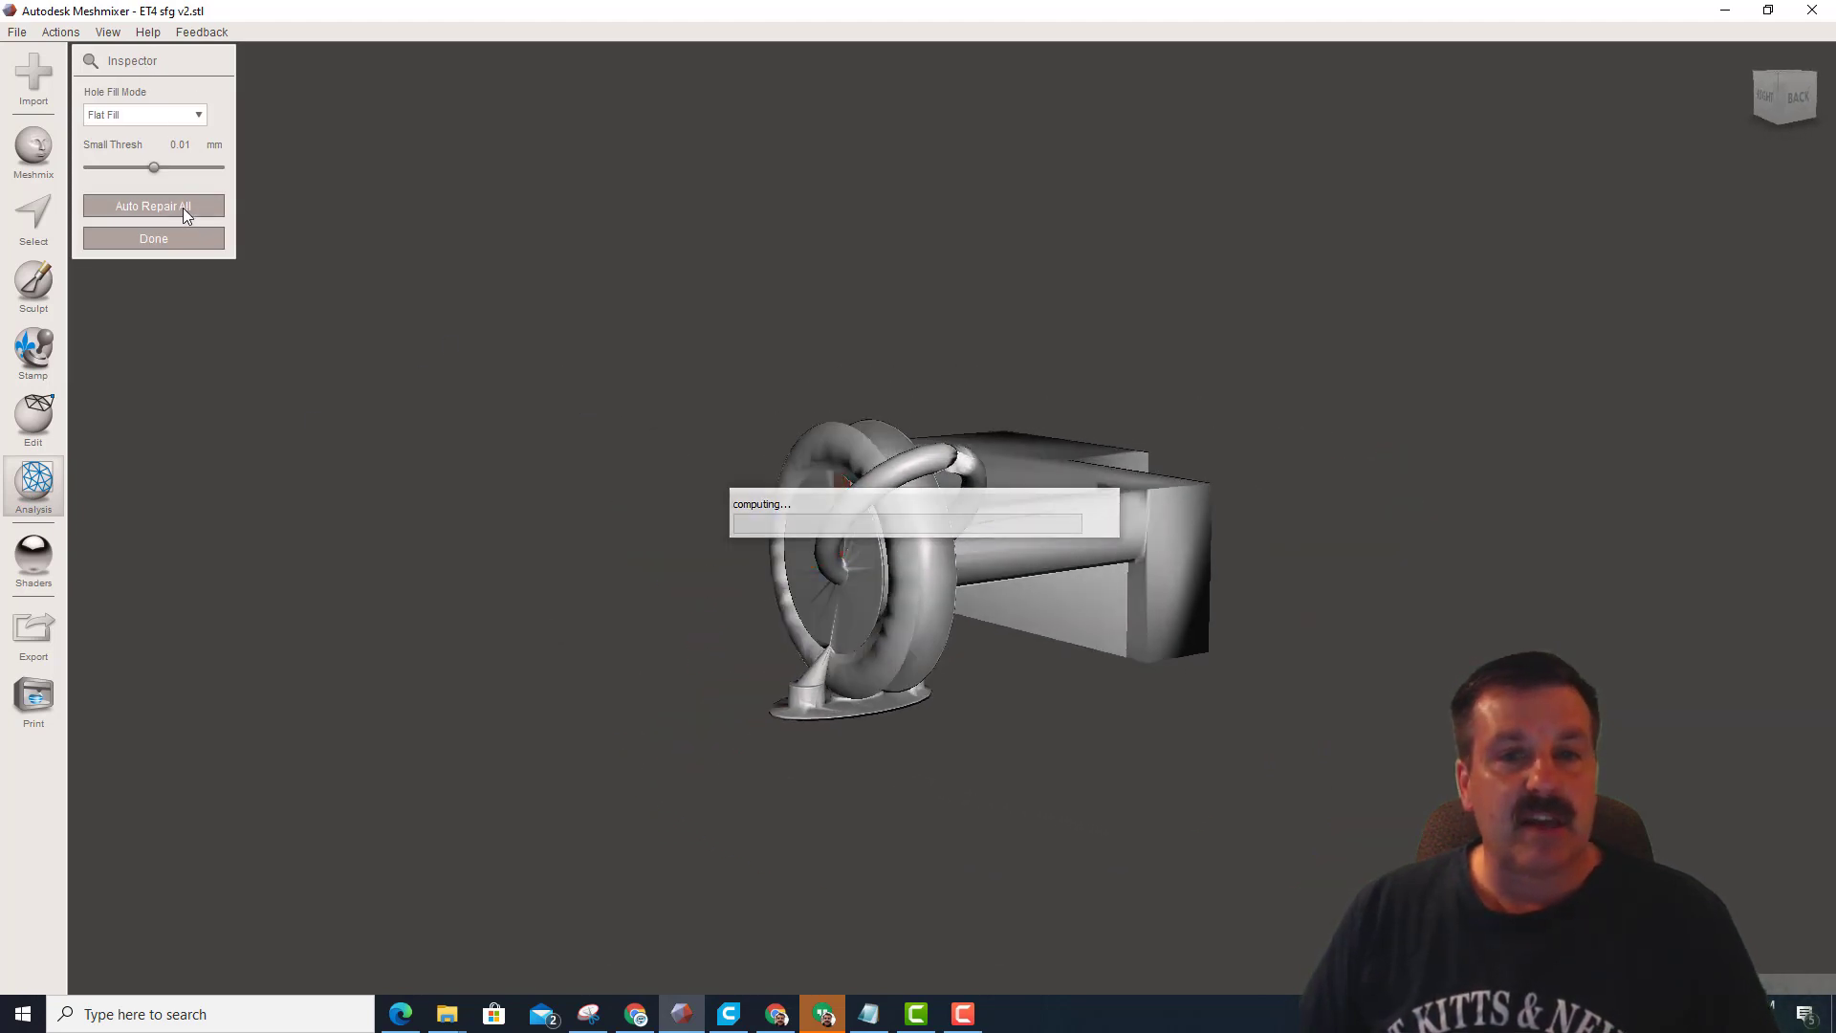
{"action": "right_click_drag", "start_coordinate": [209, 396], "coordinate": [350, 414]}
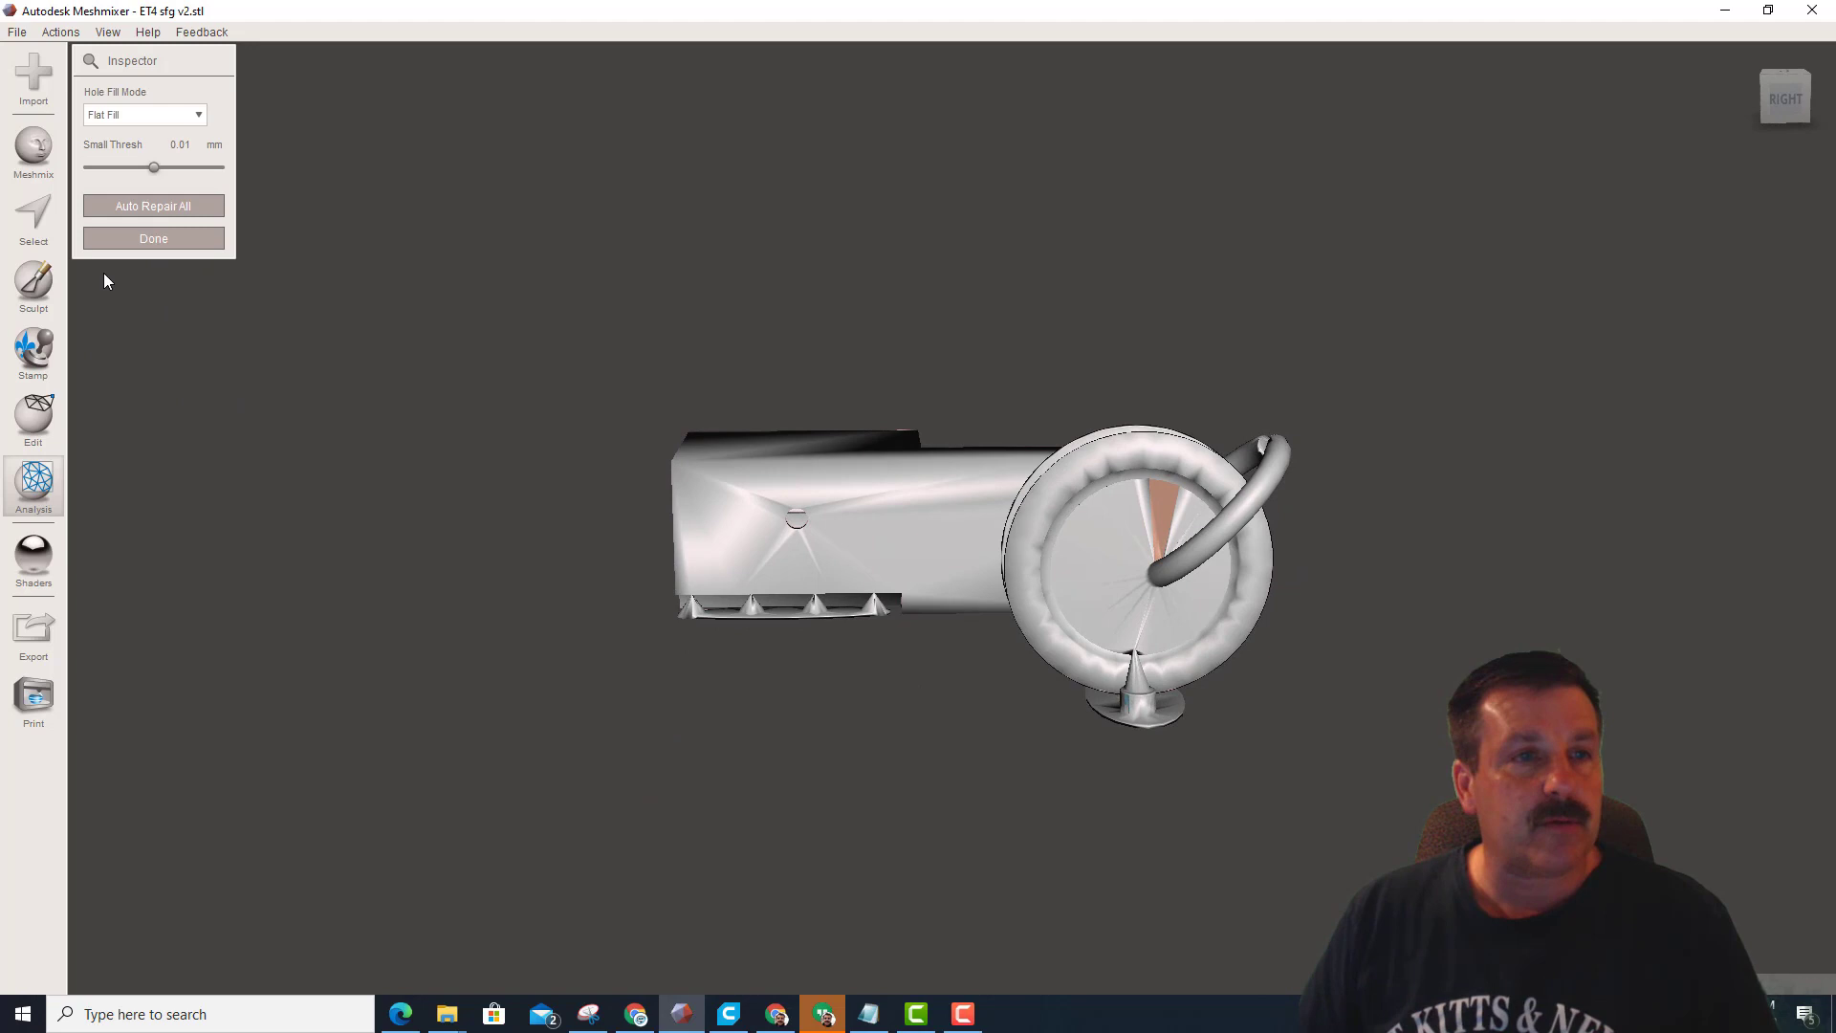
{"action": "left_click", "coordinate": [149, 241]}
{"action": "right_click_drag", "start_coordinate": [211, 423], "coordinate": [631, 507]}
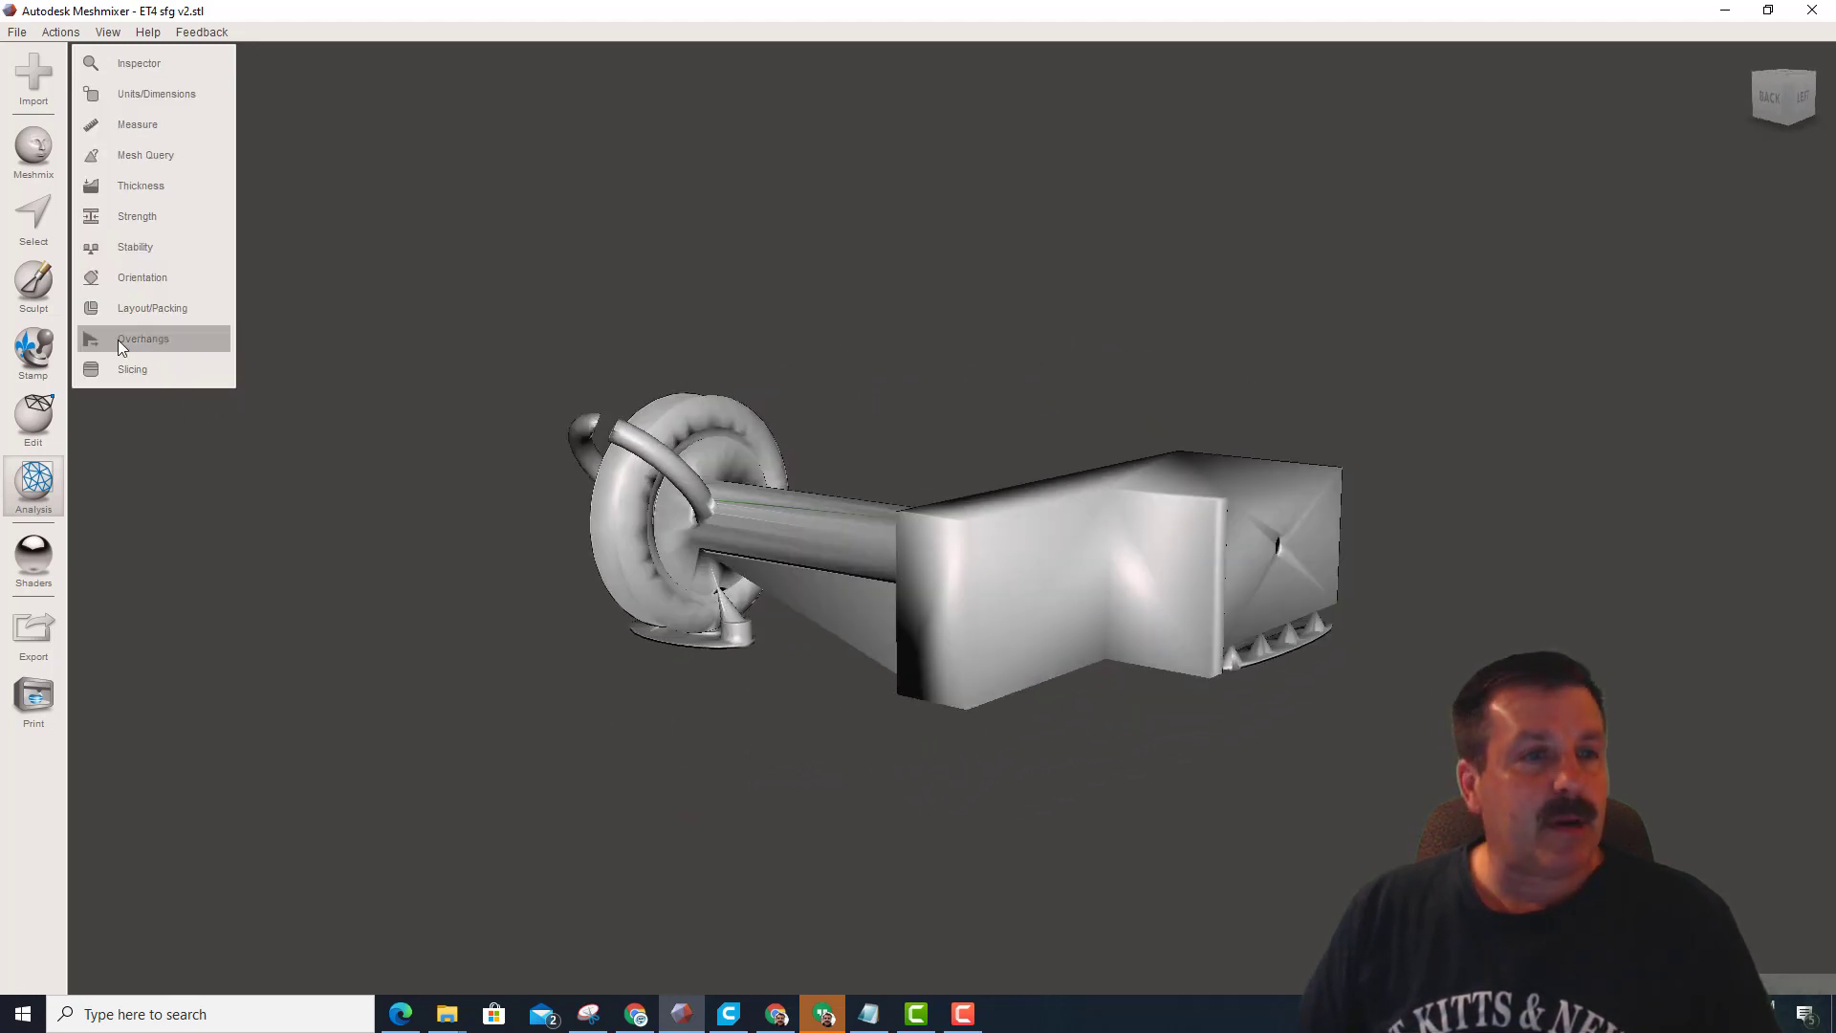
Generate Overhangs supports for the filament guide and orbit to inspect them from front and left
{"action": "left_click", "coordinate": [150, 344]}
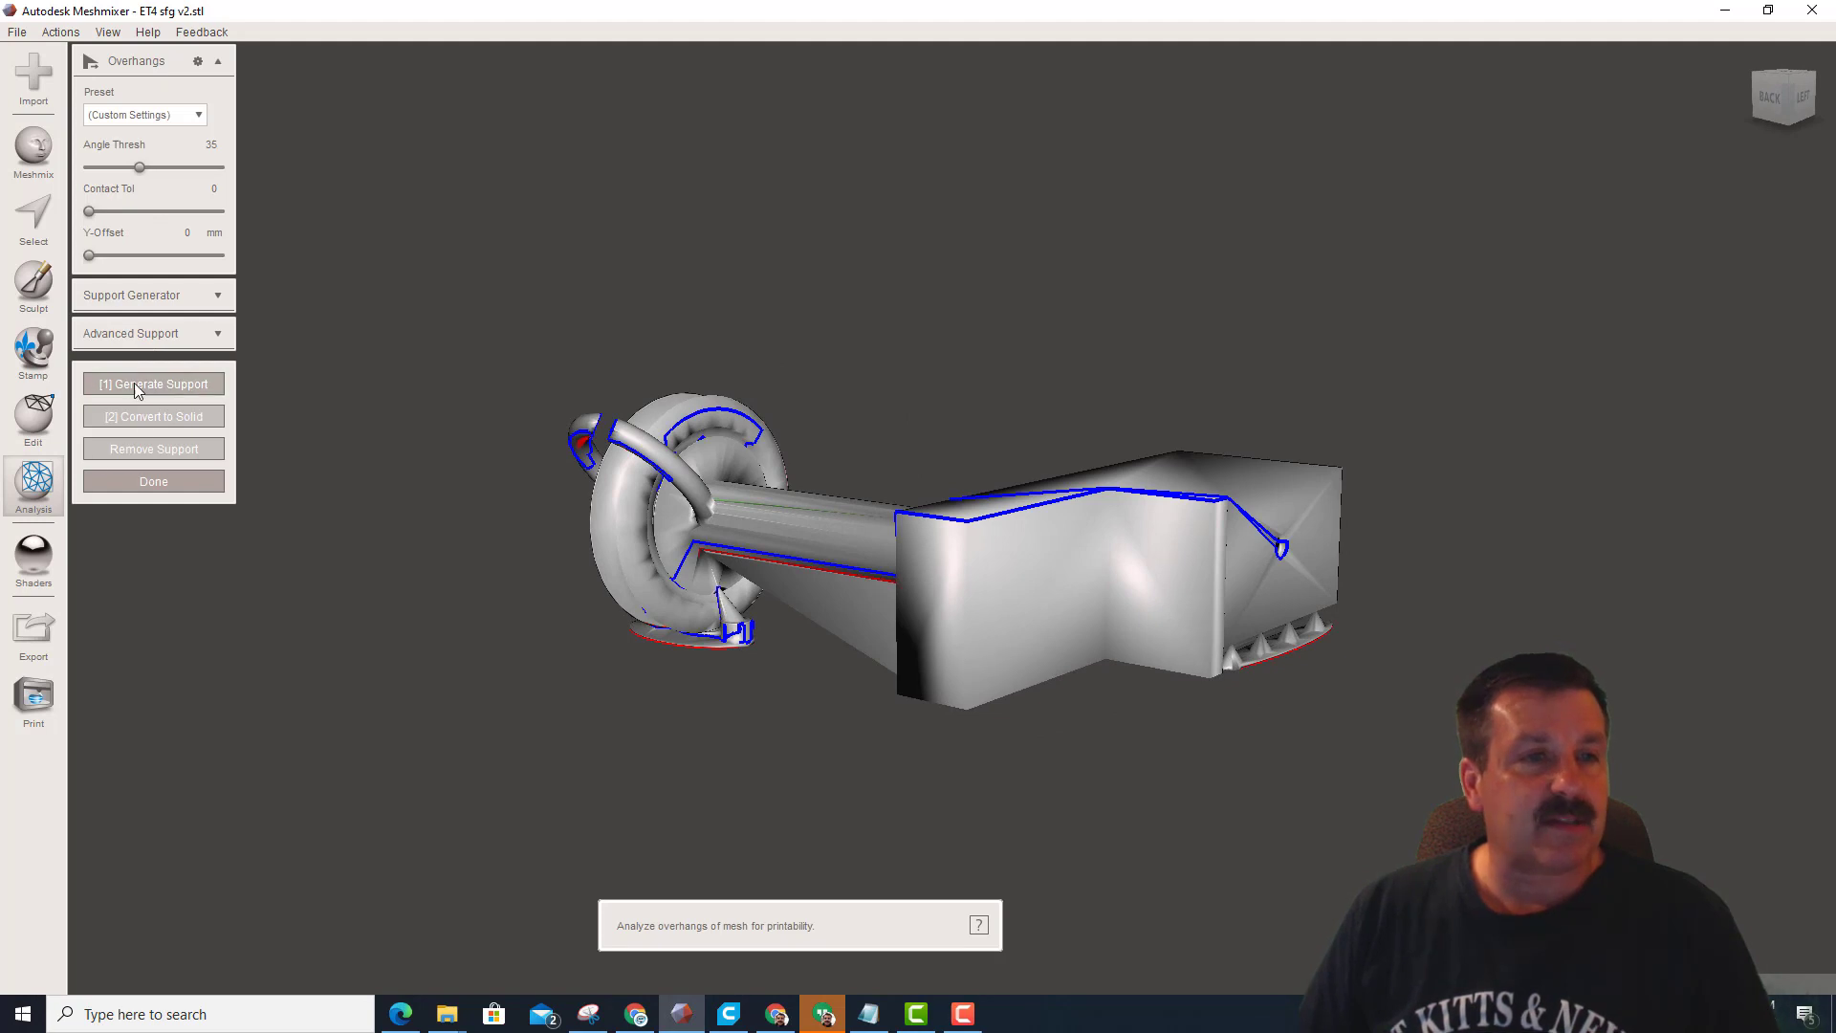
{"action": "right_click_drag", "start_coordinate": [402, 506], "coordinate": [533, 492]}
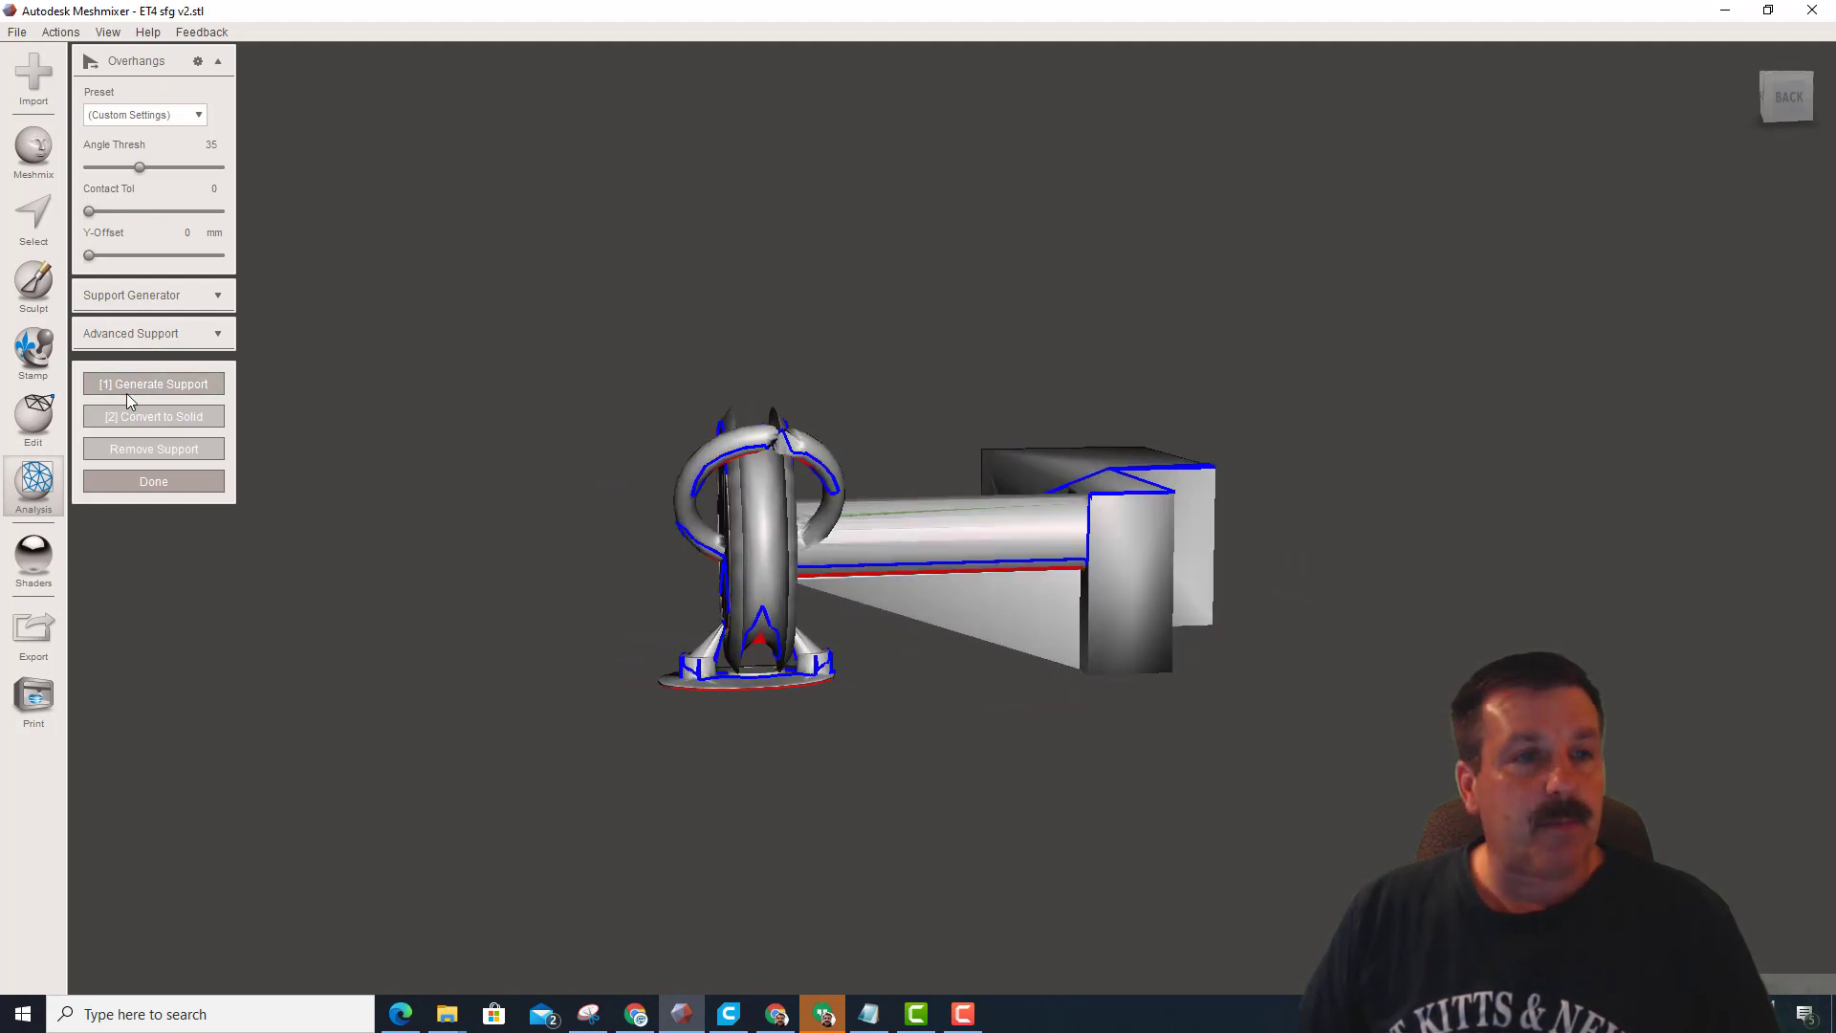
{"action": "left_click", "coordinate": [151, 384]}
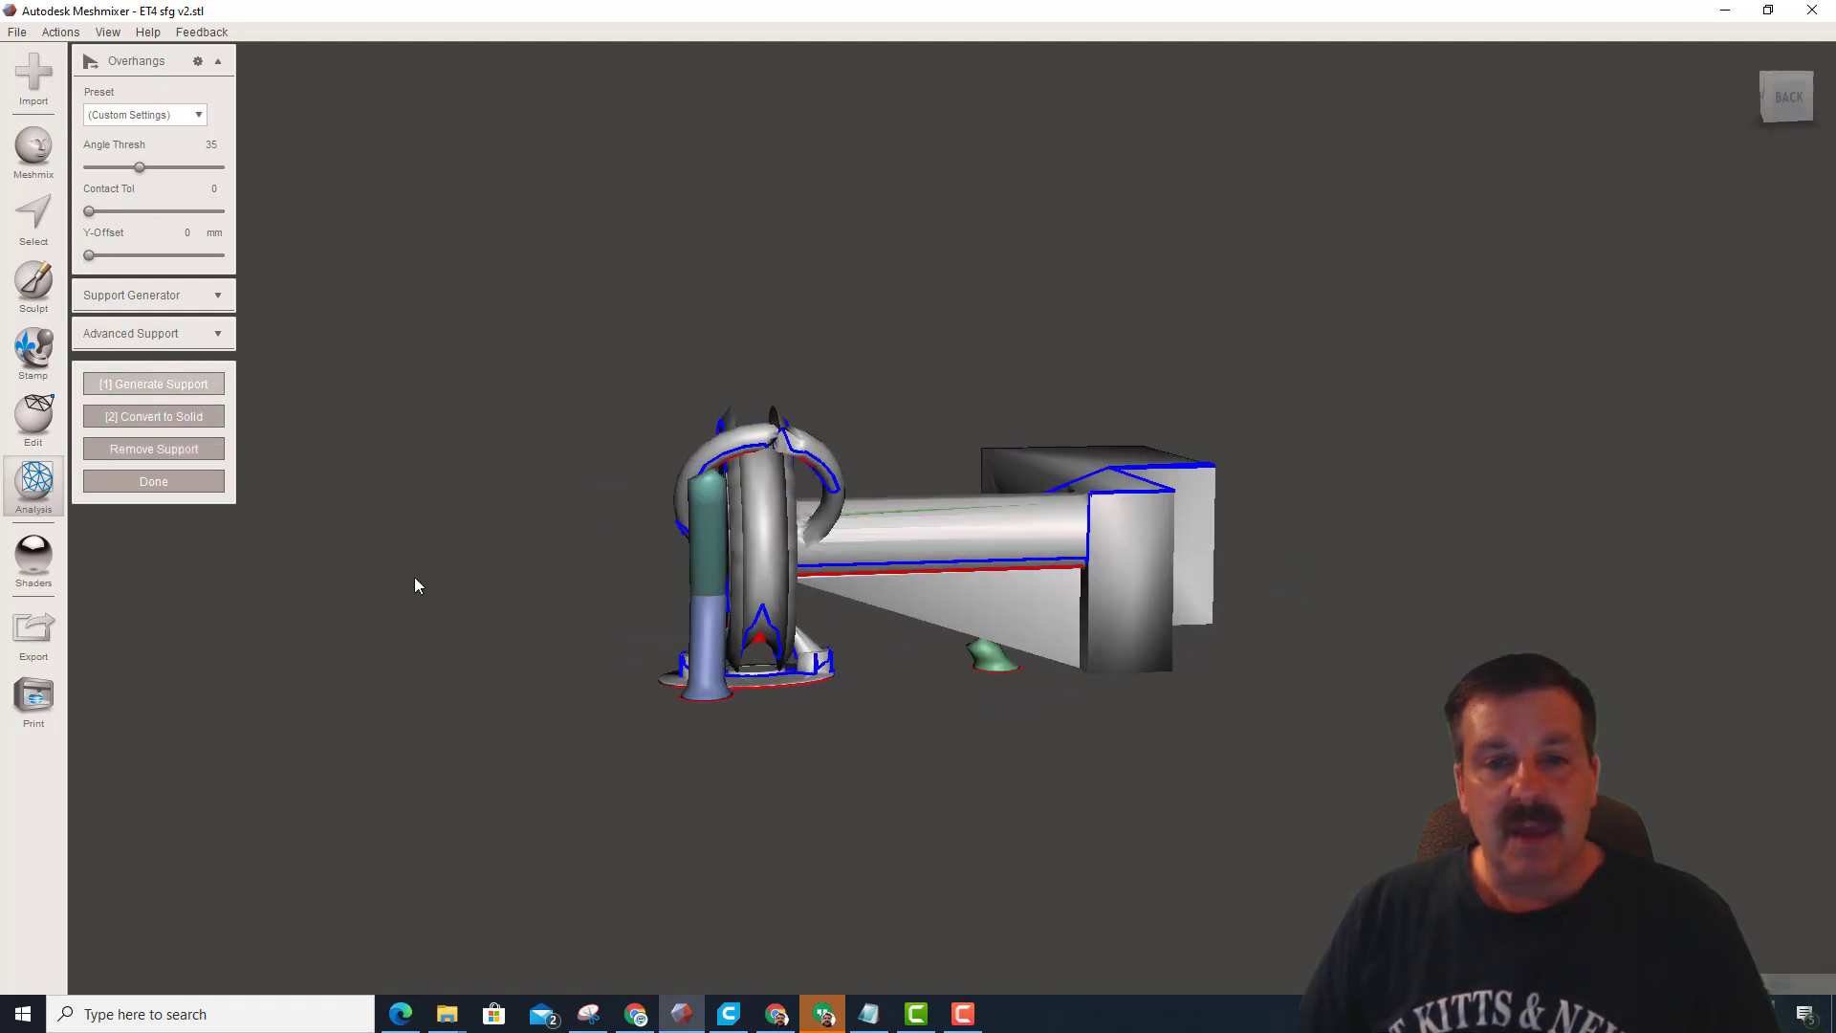
{"action": "mouse_move", "coordinate": [415, 578]}
{"action": "right_mouse_down"}
{"action": "mouse_move", "coordinate": [622, 578]}
{"action": "mouse_move", "coordinate": [382, 554]}
{"action": "mouse_move", "coordinate": [421, 545]}
{"action": "right_mouse_up"}
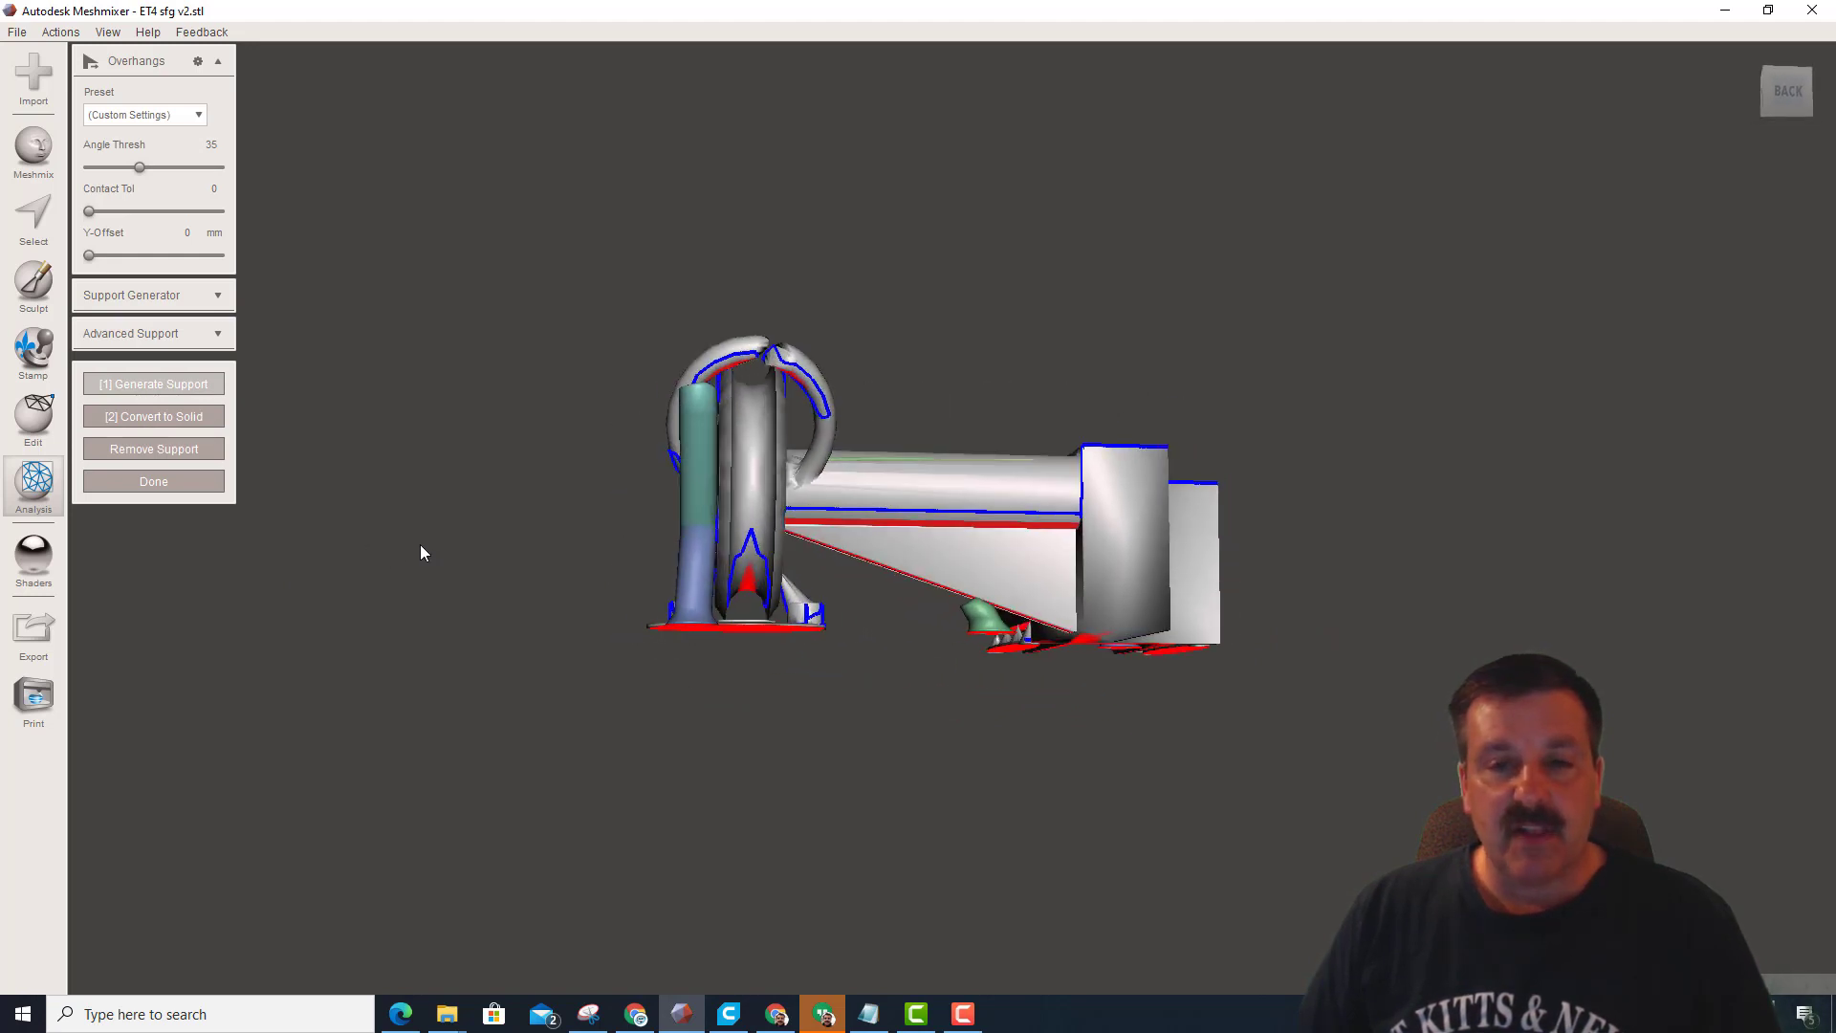
{"action": "right_click_drag", "start_coordinate": [997, 648], "coordinate": [779, 724]}
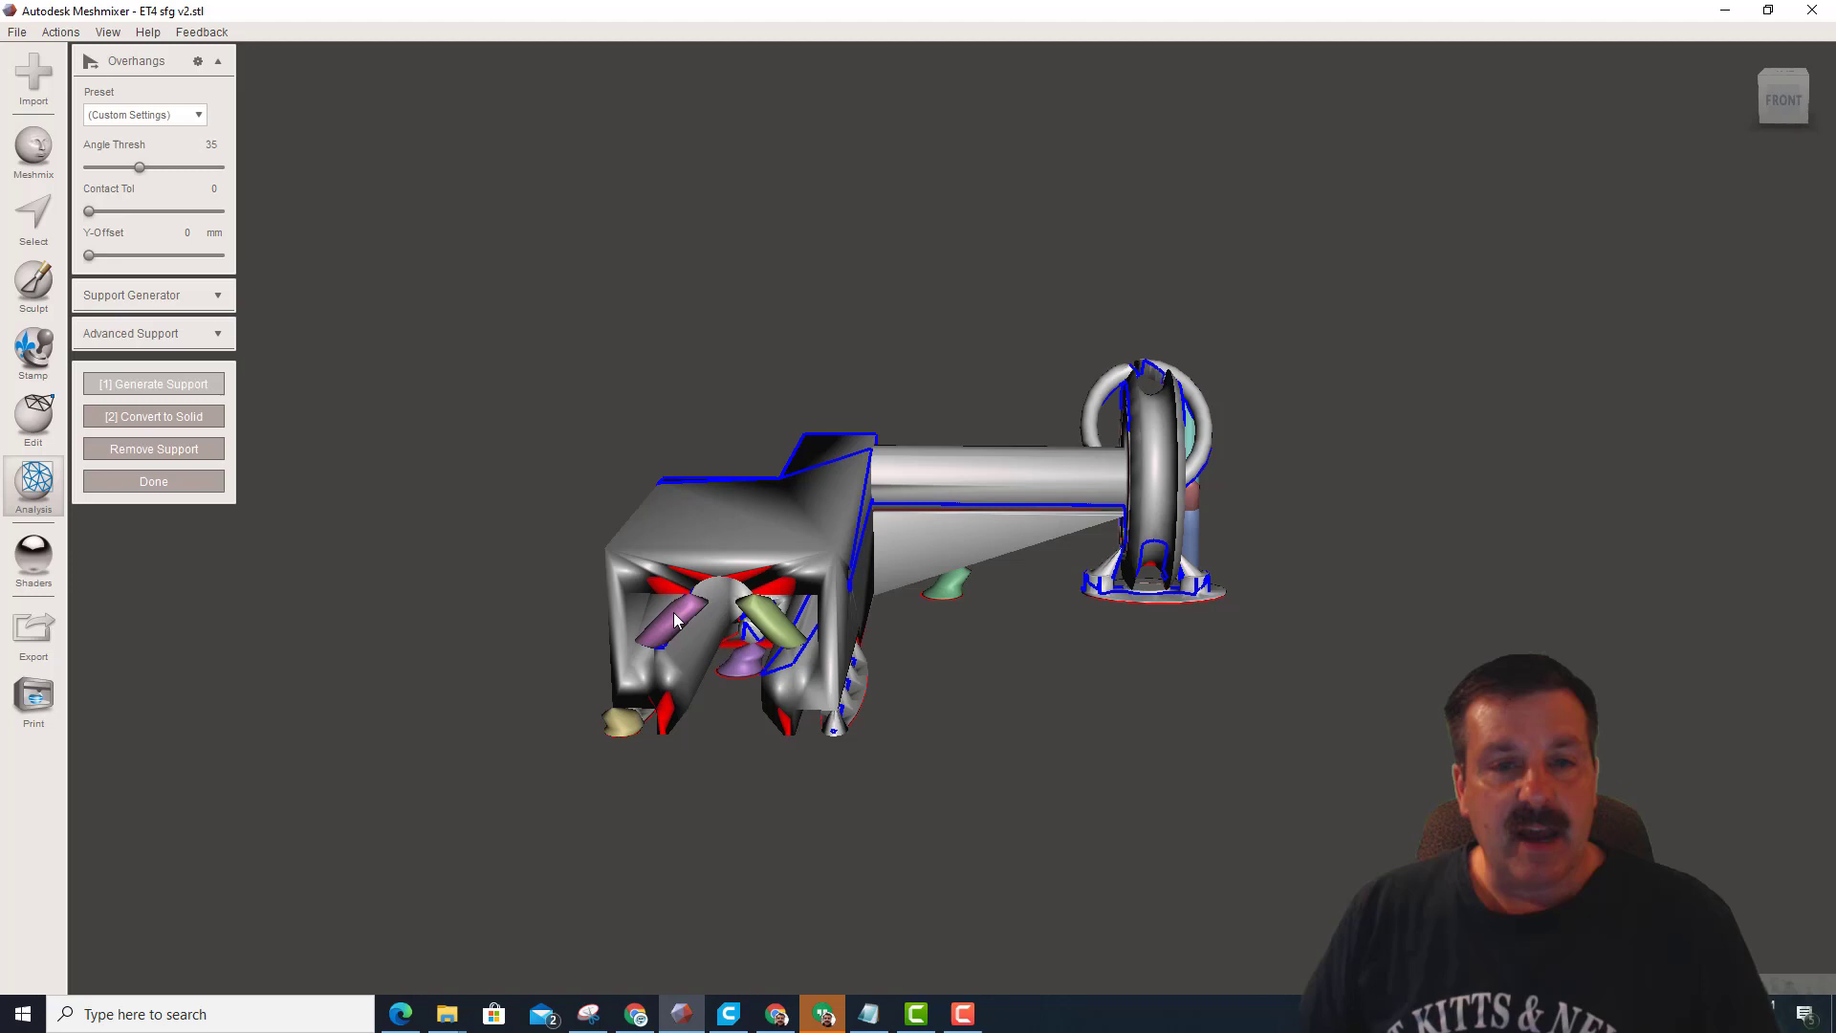
{"action": "right_click_drag", "start_coordinate": [832, 626], "coordinate": [762, 644]}
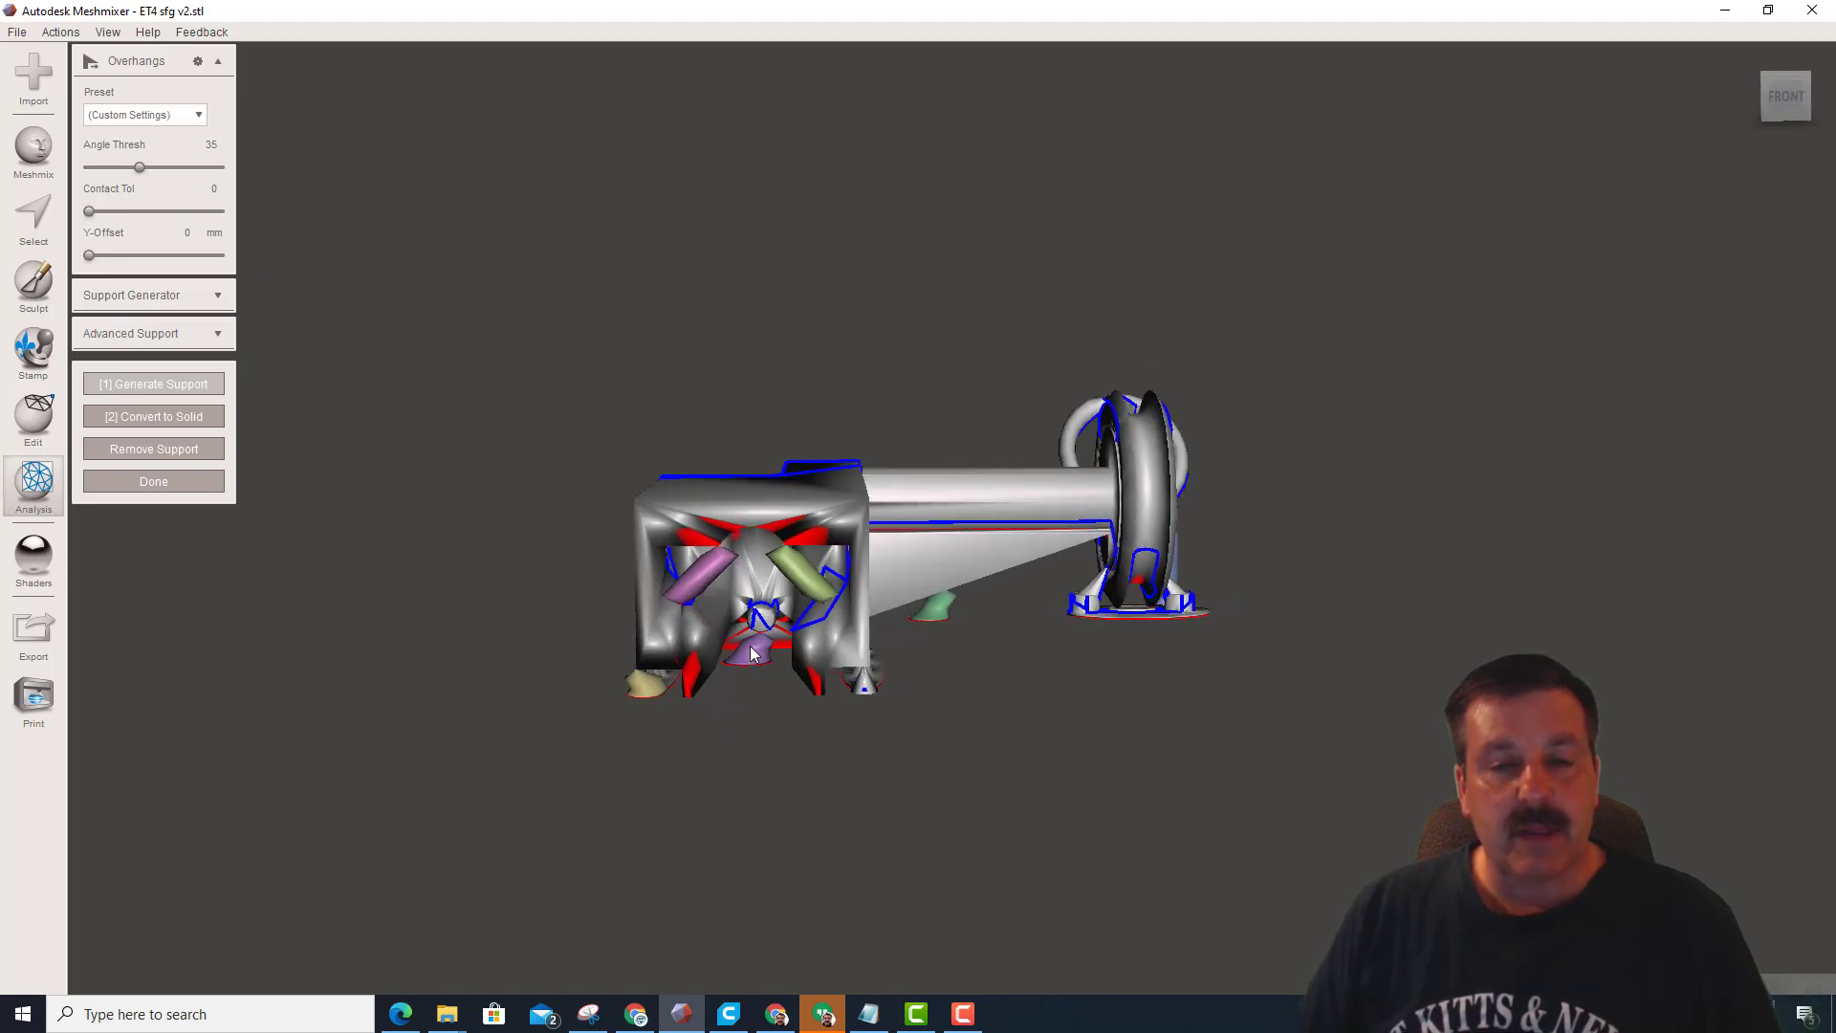
{"action": "right_click_drag", "start_coordinate": [605, 717], "coordinate": [727, 712]}
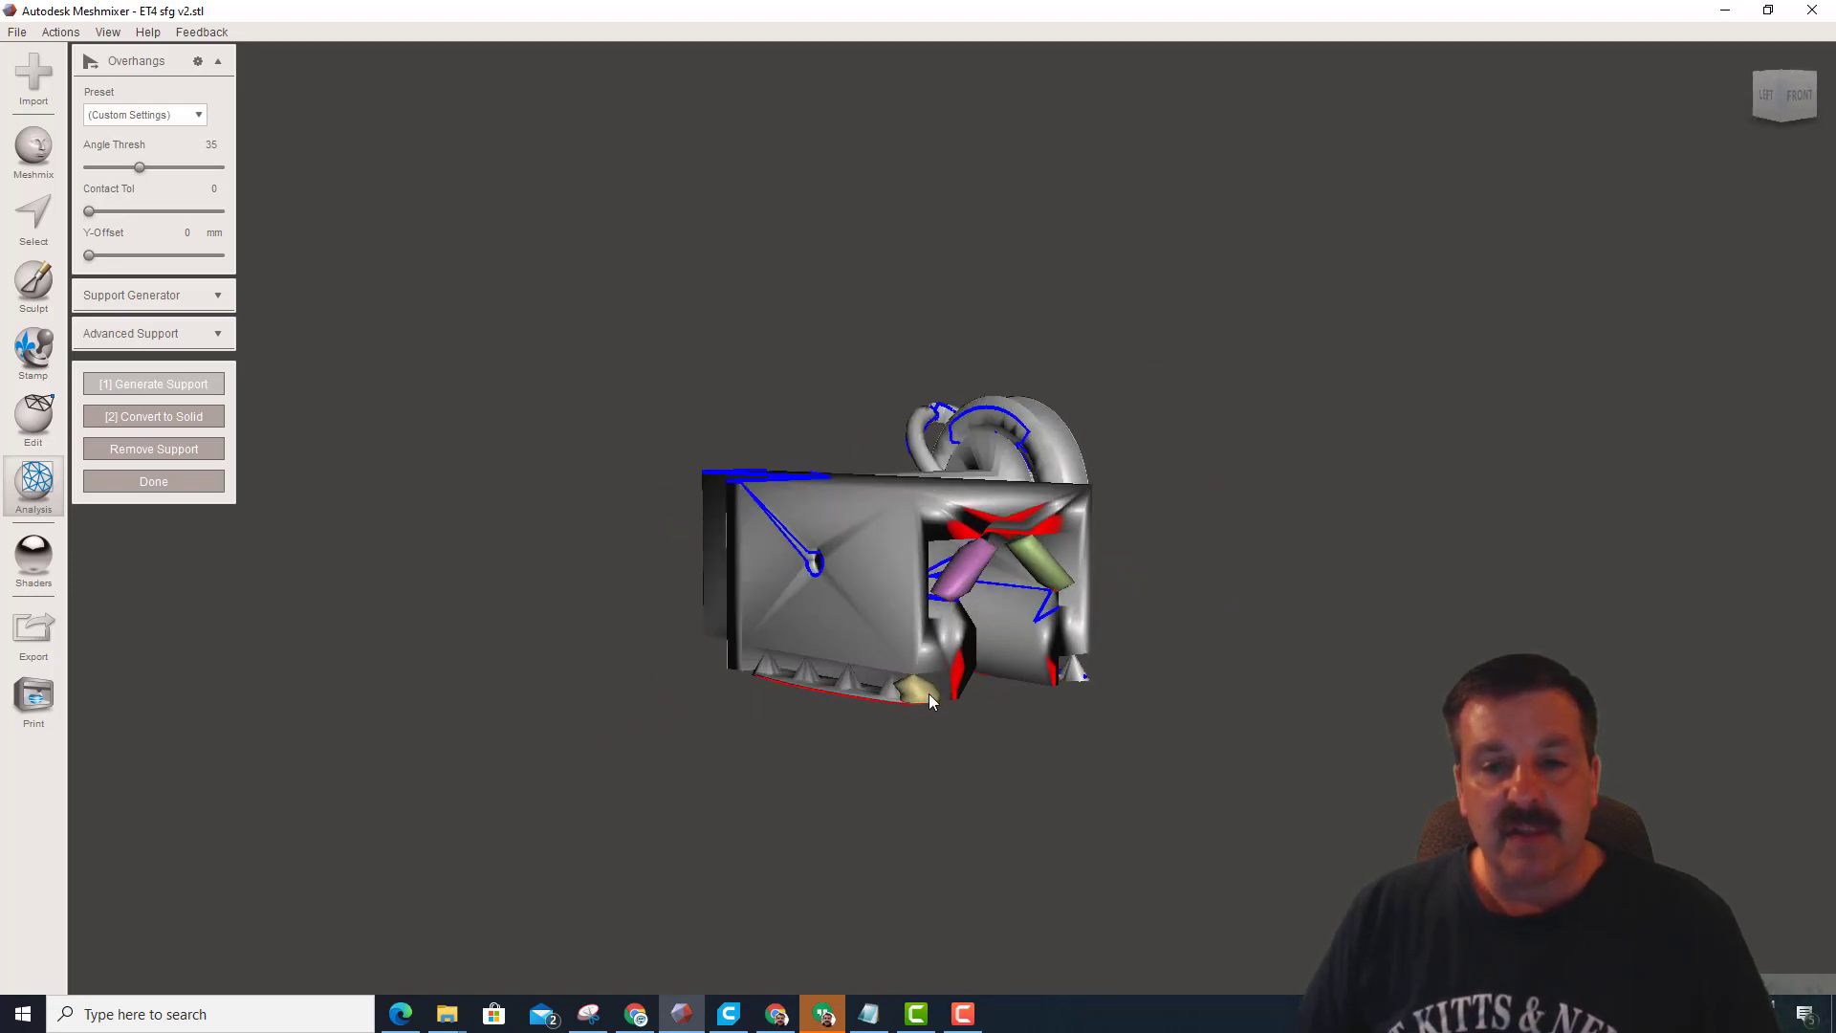
{"action": "right_click_drag", "start_coordinate": [920, 697], "coordinate": [842, 708]}
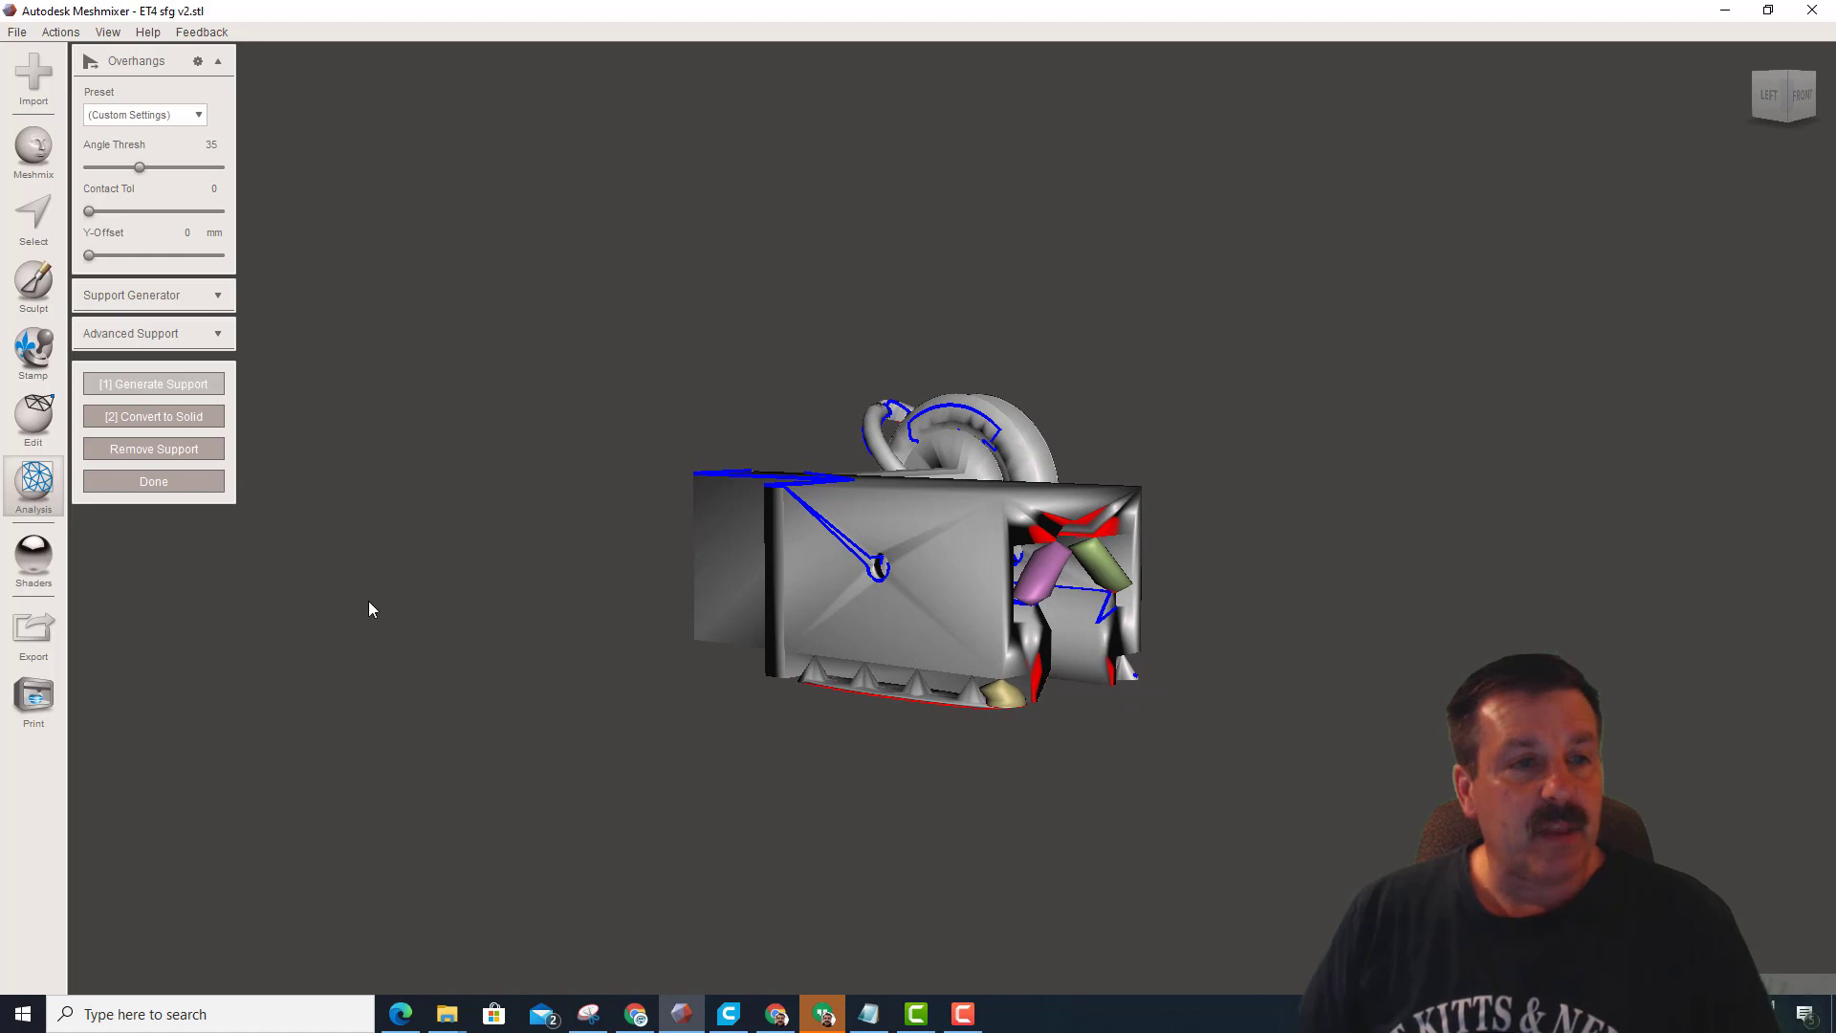
Close the Overhangs panel and begin selecting the support tube in Select mode
{"action": "left_click", "coordinate": [190, 486]}
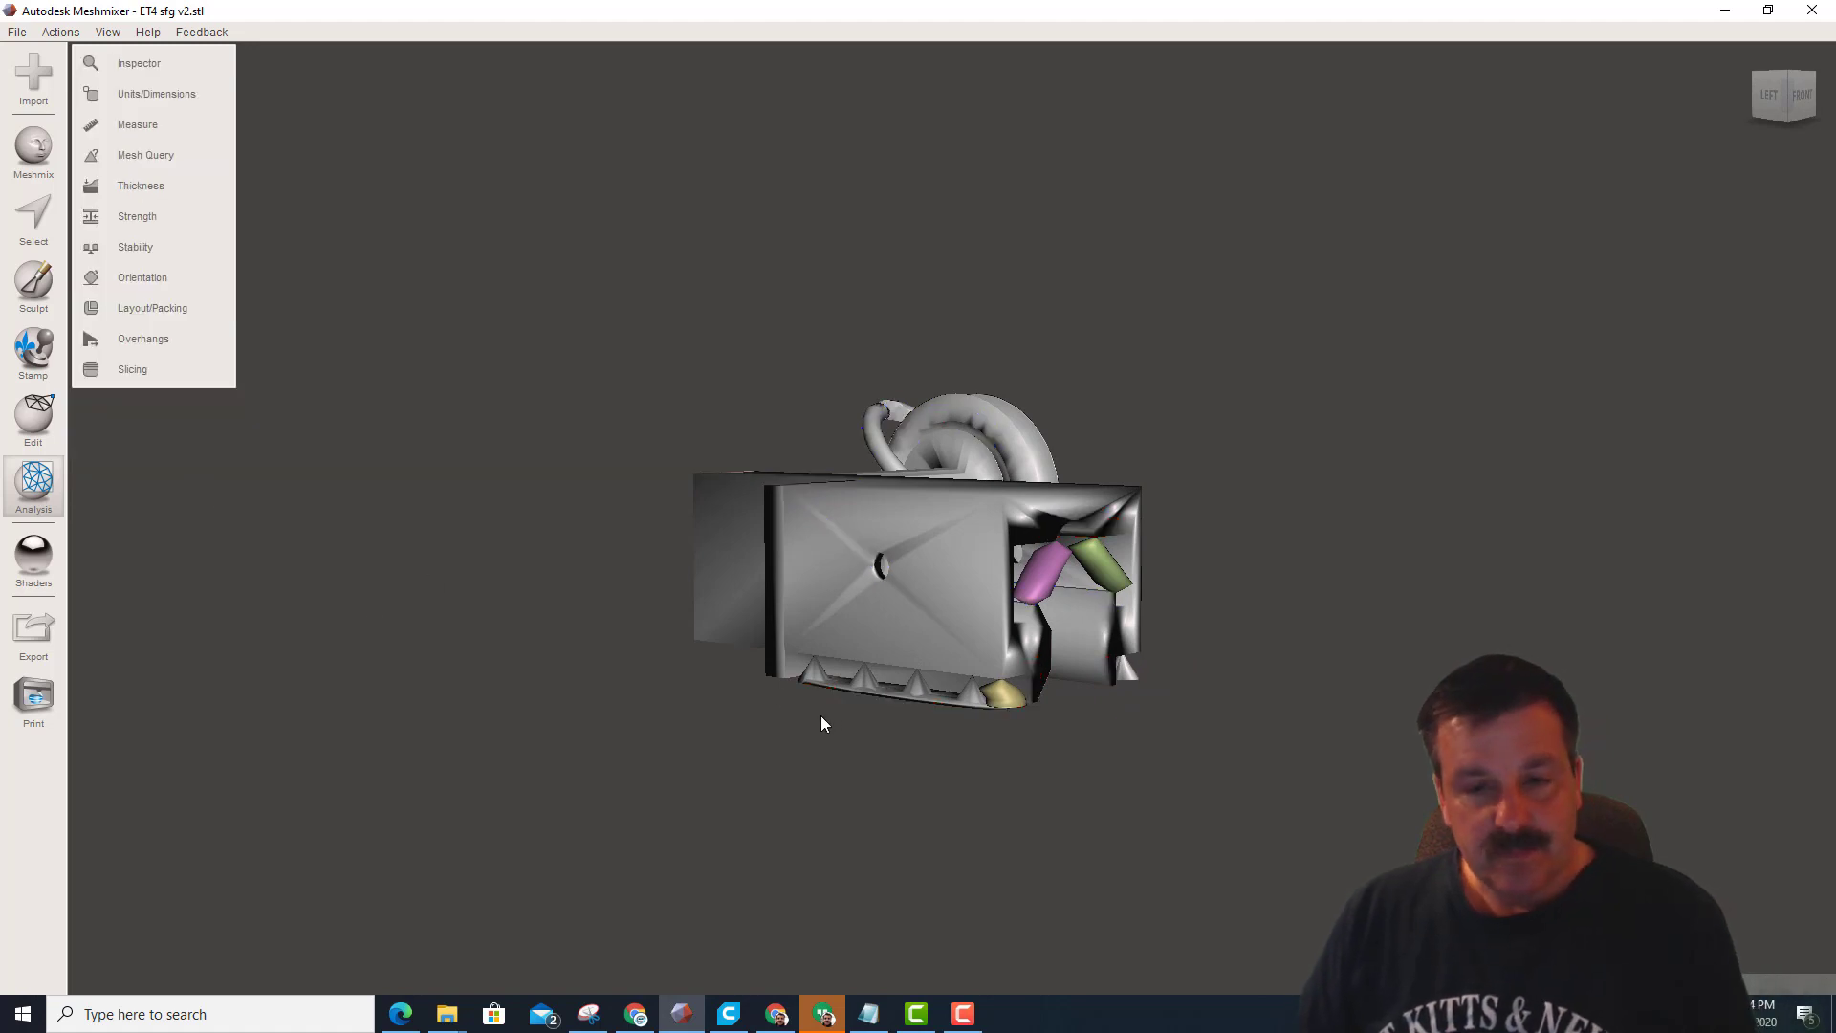
{"action": "key", "text": "s"}
{"action": "double_click", "coordinate": [1012, 705]}
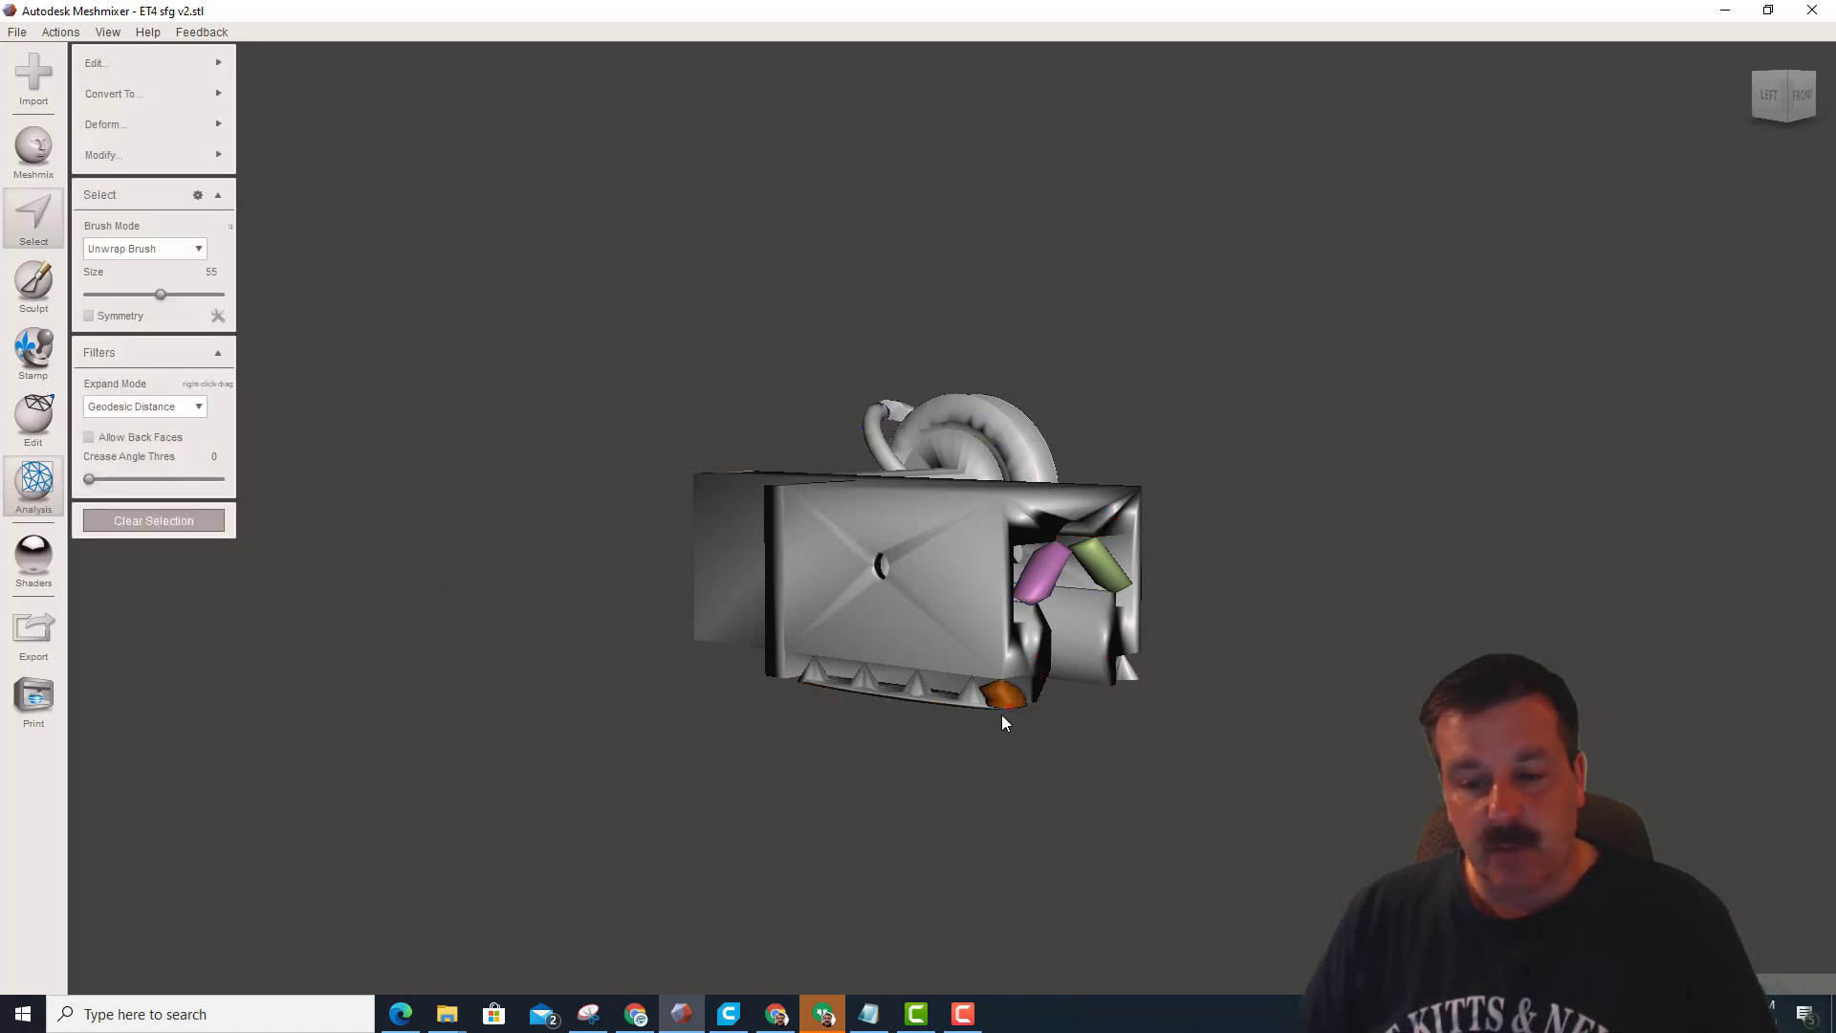
{"action": "right_click_drag", "start_coordinate": [1160, 700], "coordinate": [1006, 681]}
{"action": "left_click", "coordinate": [968, 610]}
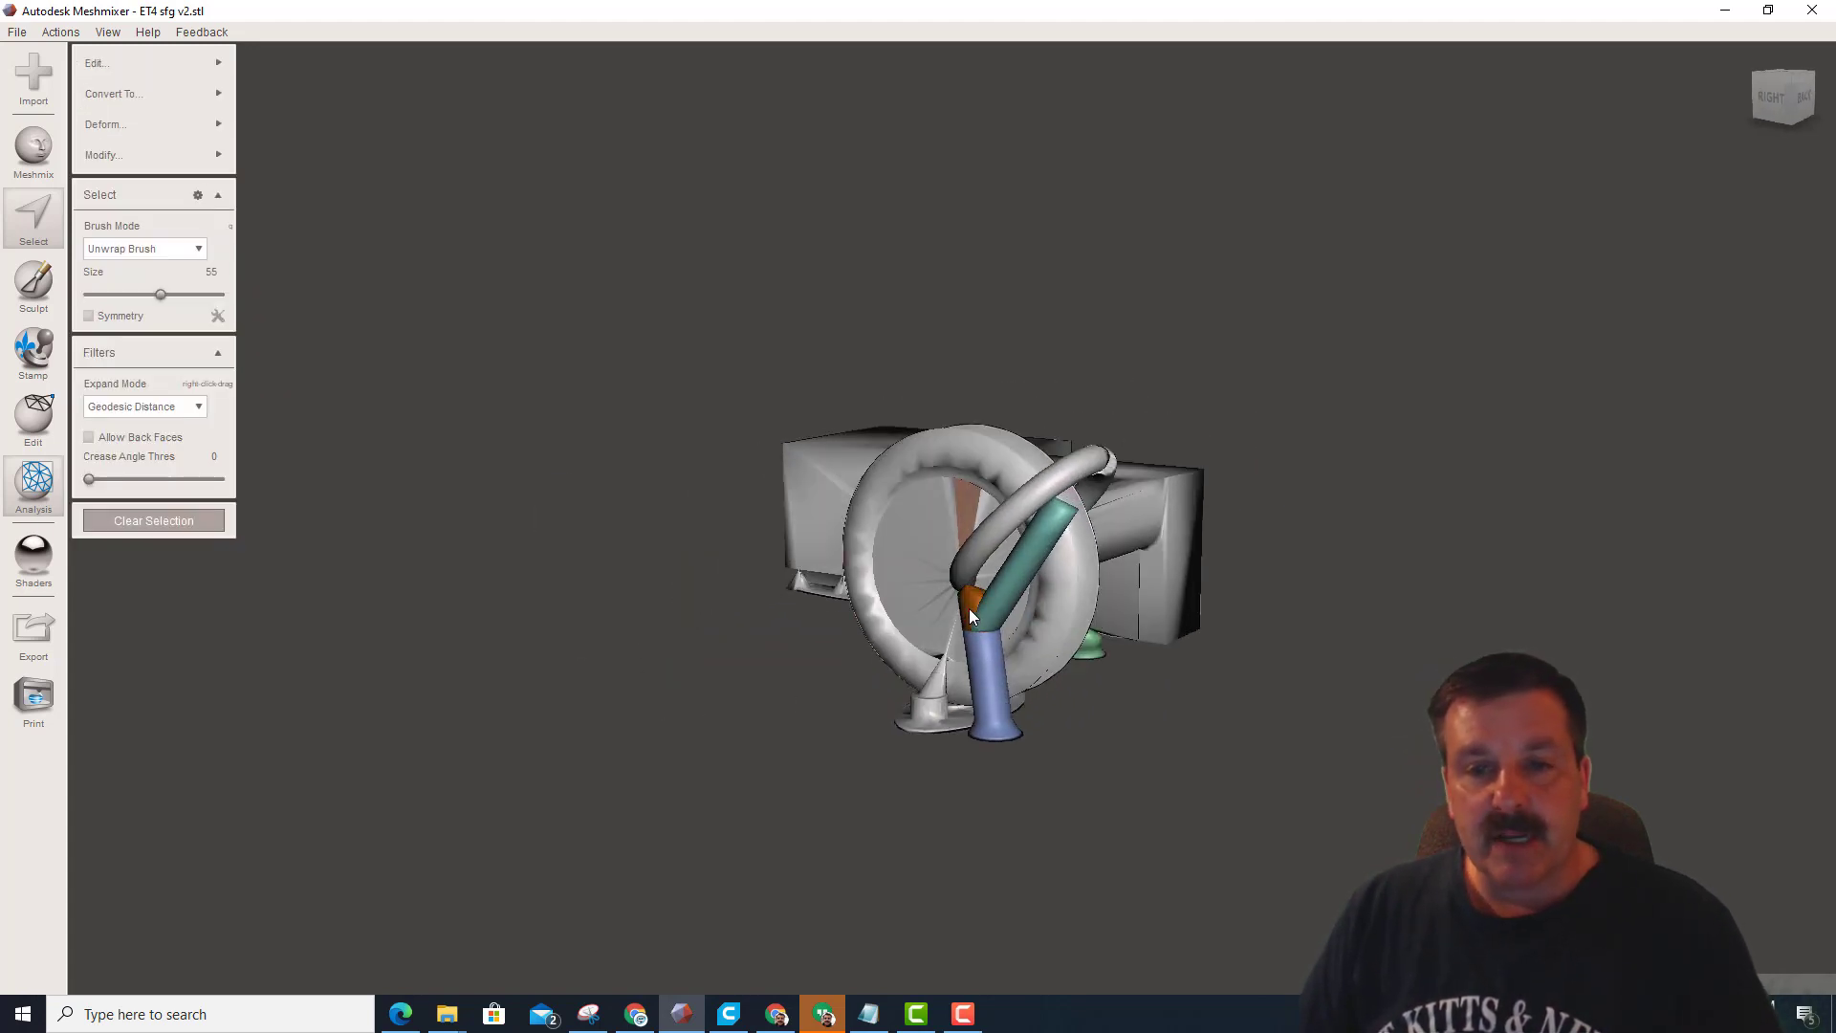
{"action": "left_click", "coordinate": [978, 684]}
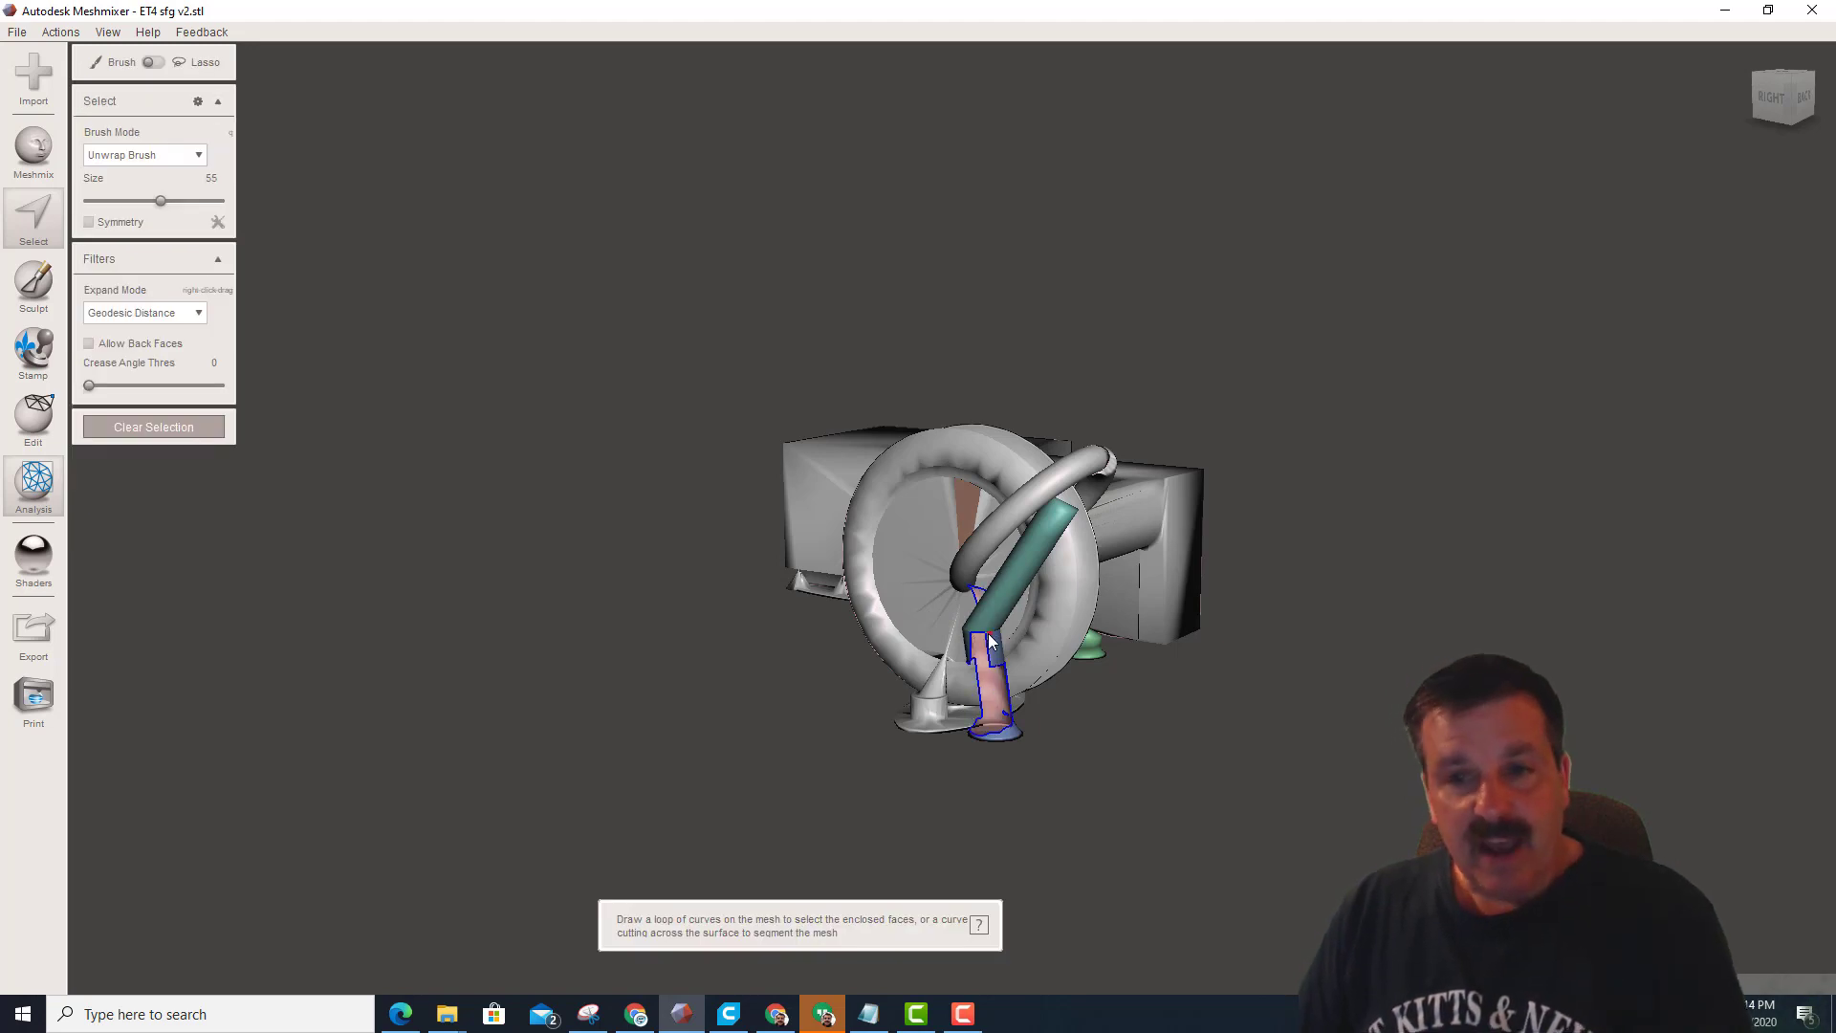
{"action": "key", "text": "Escape"}
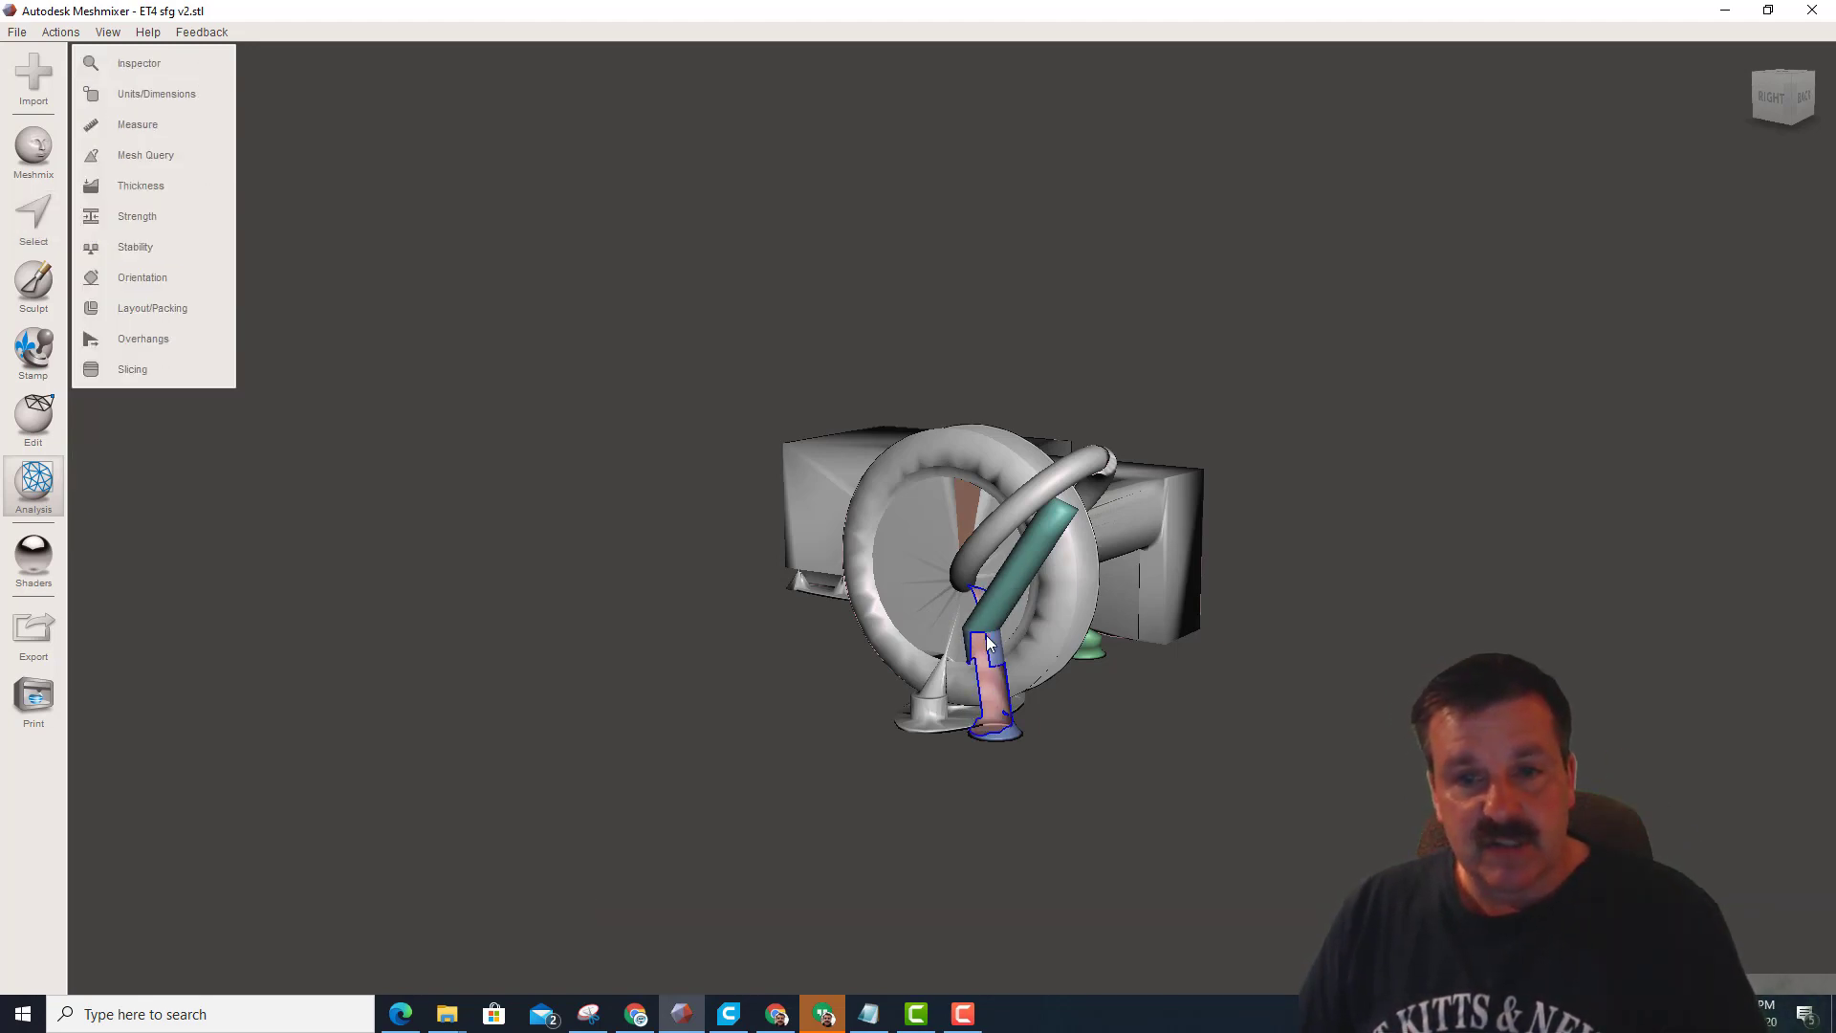
Select the tall support tube's three sections, delete them, and check the remaining supports
{"action": "key", "text": "s"}
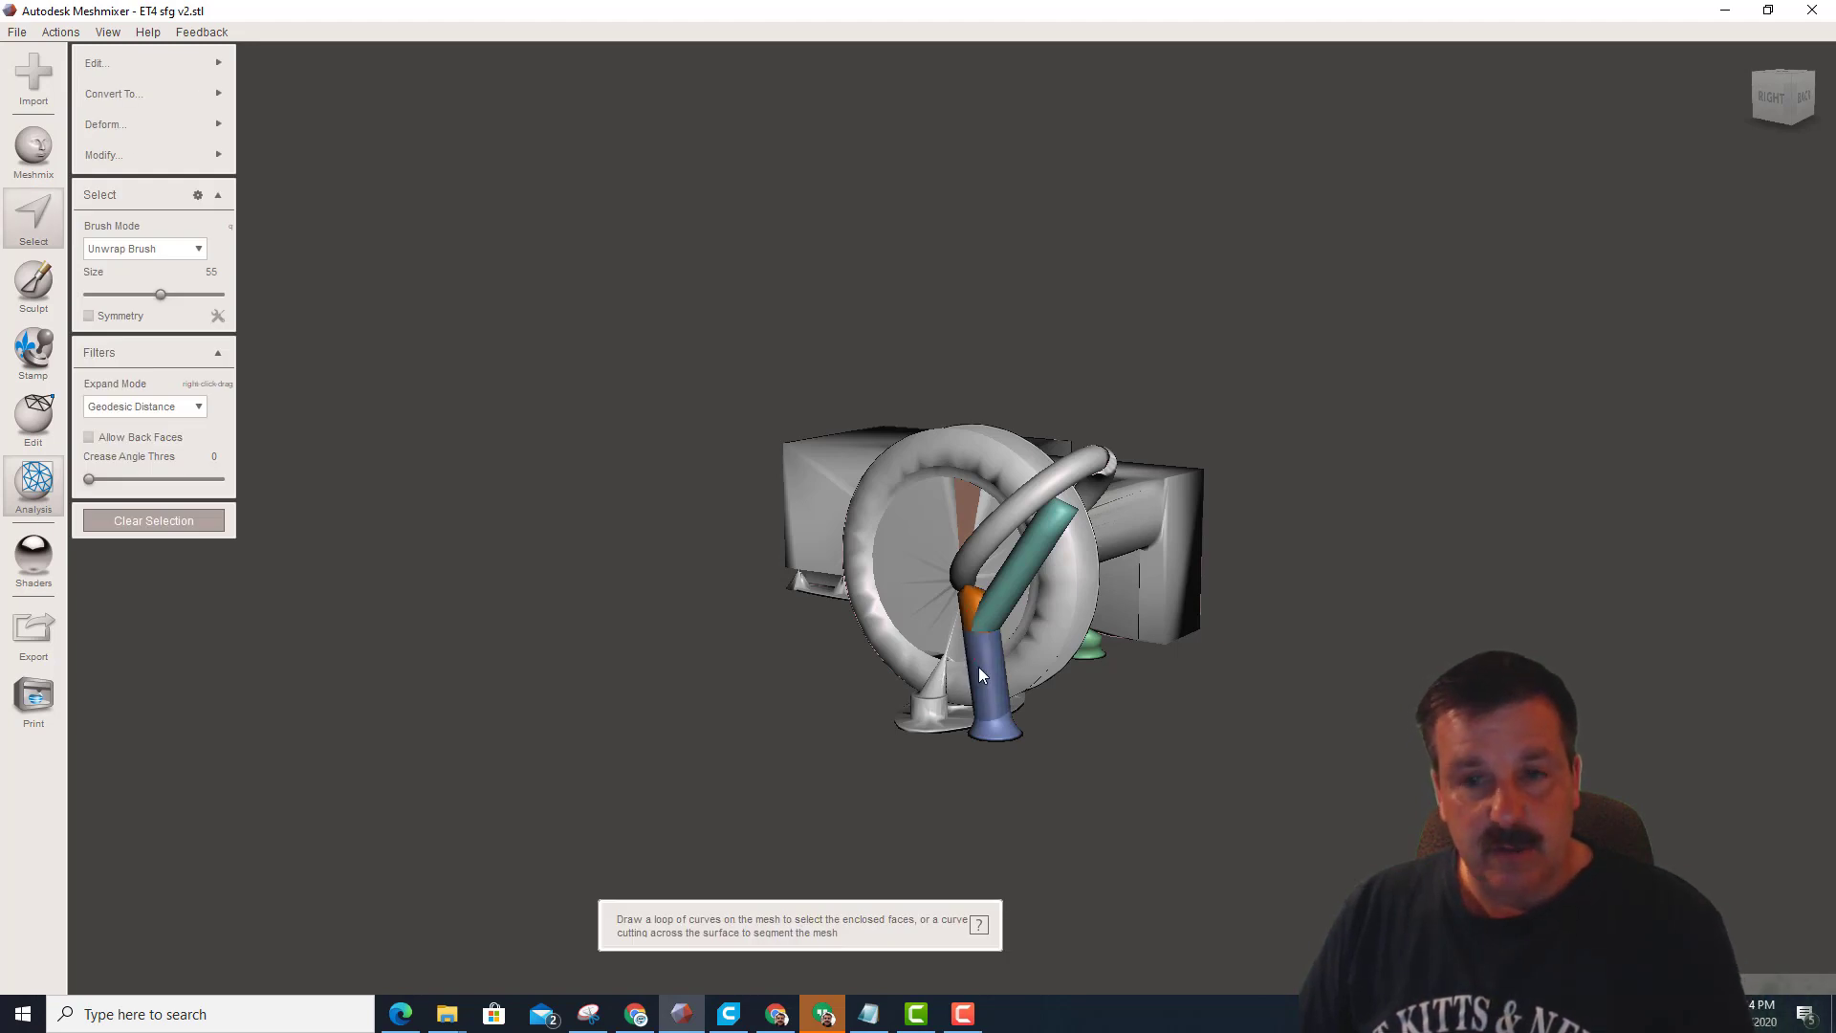
{"action": "double_click", "coordinate": [994, 685]}
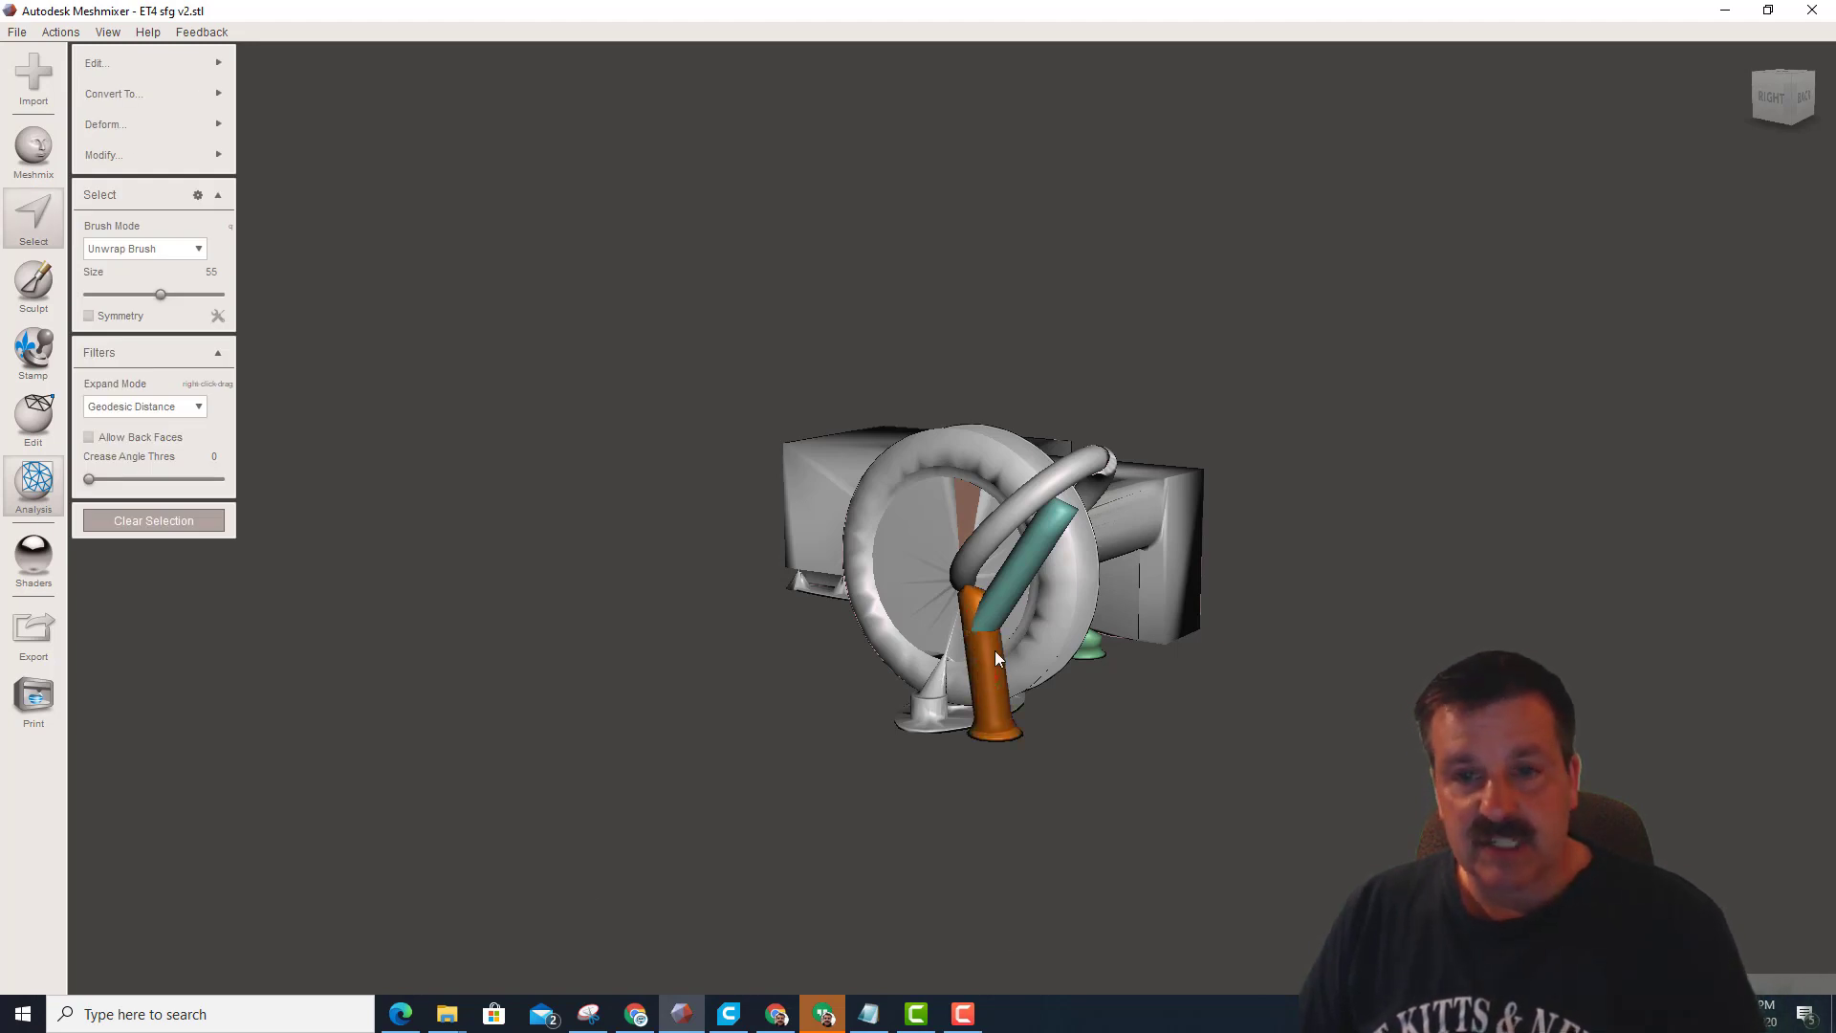
{"action": "left_click", "coordinate": [994, 652]}
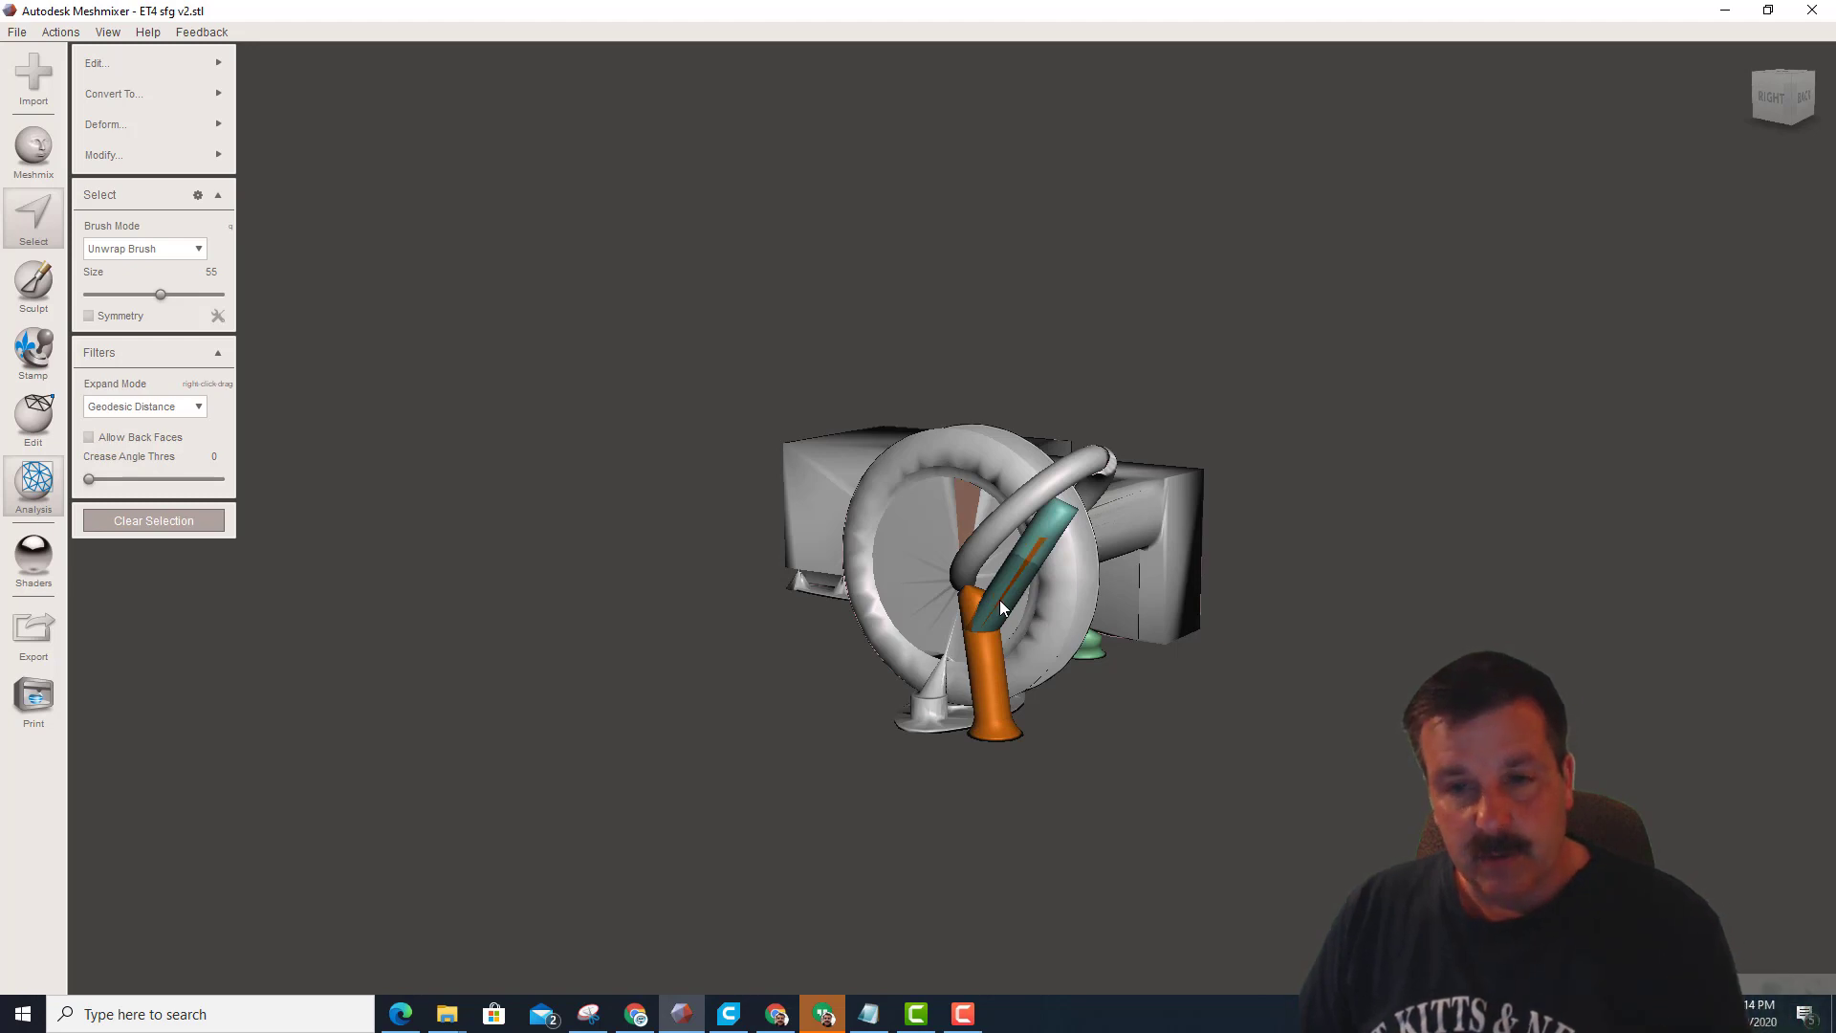
{"action": "left_click", "coordinate": [1000, 600]}
{"action": "key", "text": "Escape"}
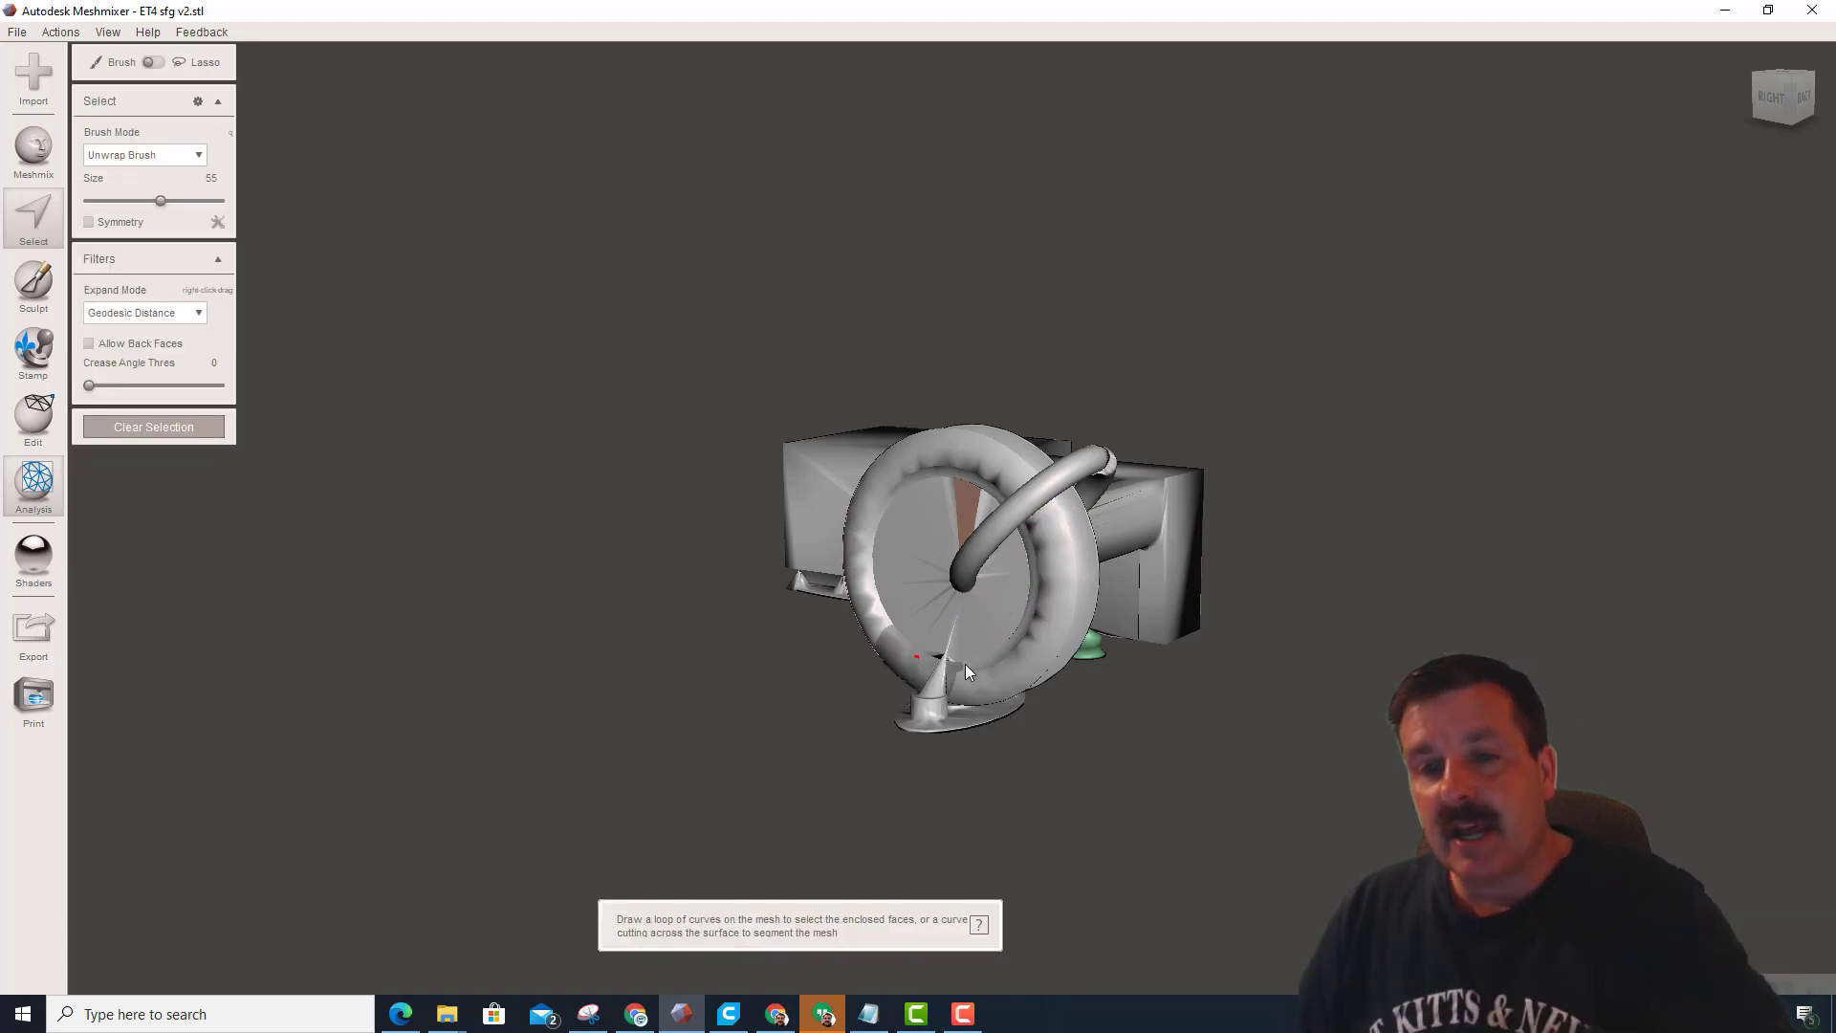
{"action": "mouse_move", "coordinate": [966, 664]}
{"action": "right_mouse_down"}
{"action": "mouse_move", "coordinate": [766, 658]}
{"action": "mouse_move", "coordinate": [972, 685]}
{"action": "right_mouse_up"}
{"action": "right_click_drag", "start_coordinate": [786, 657], "coordinate": [863, 532]}
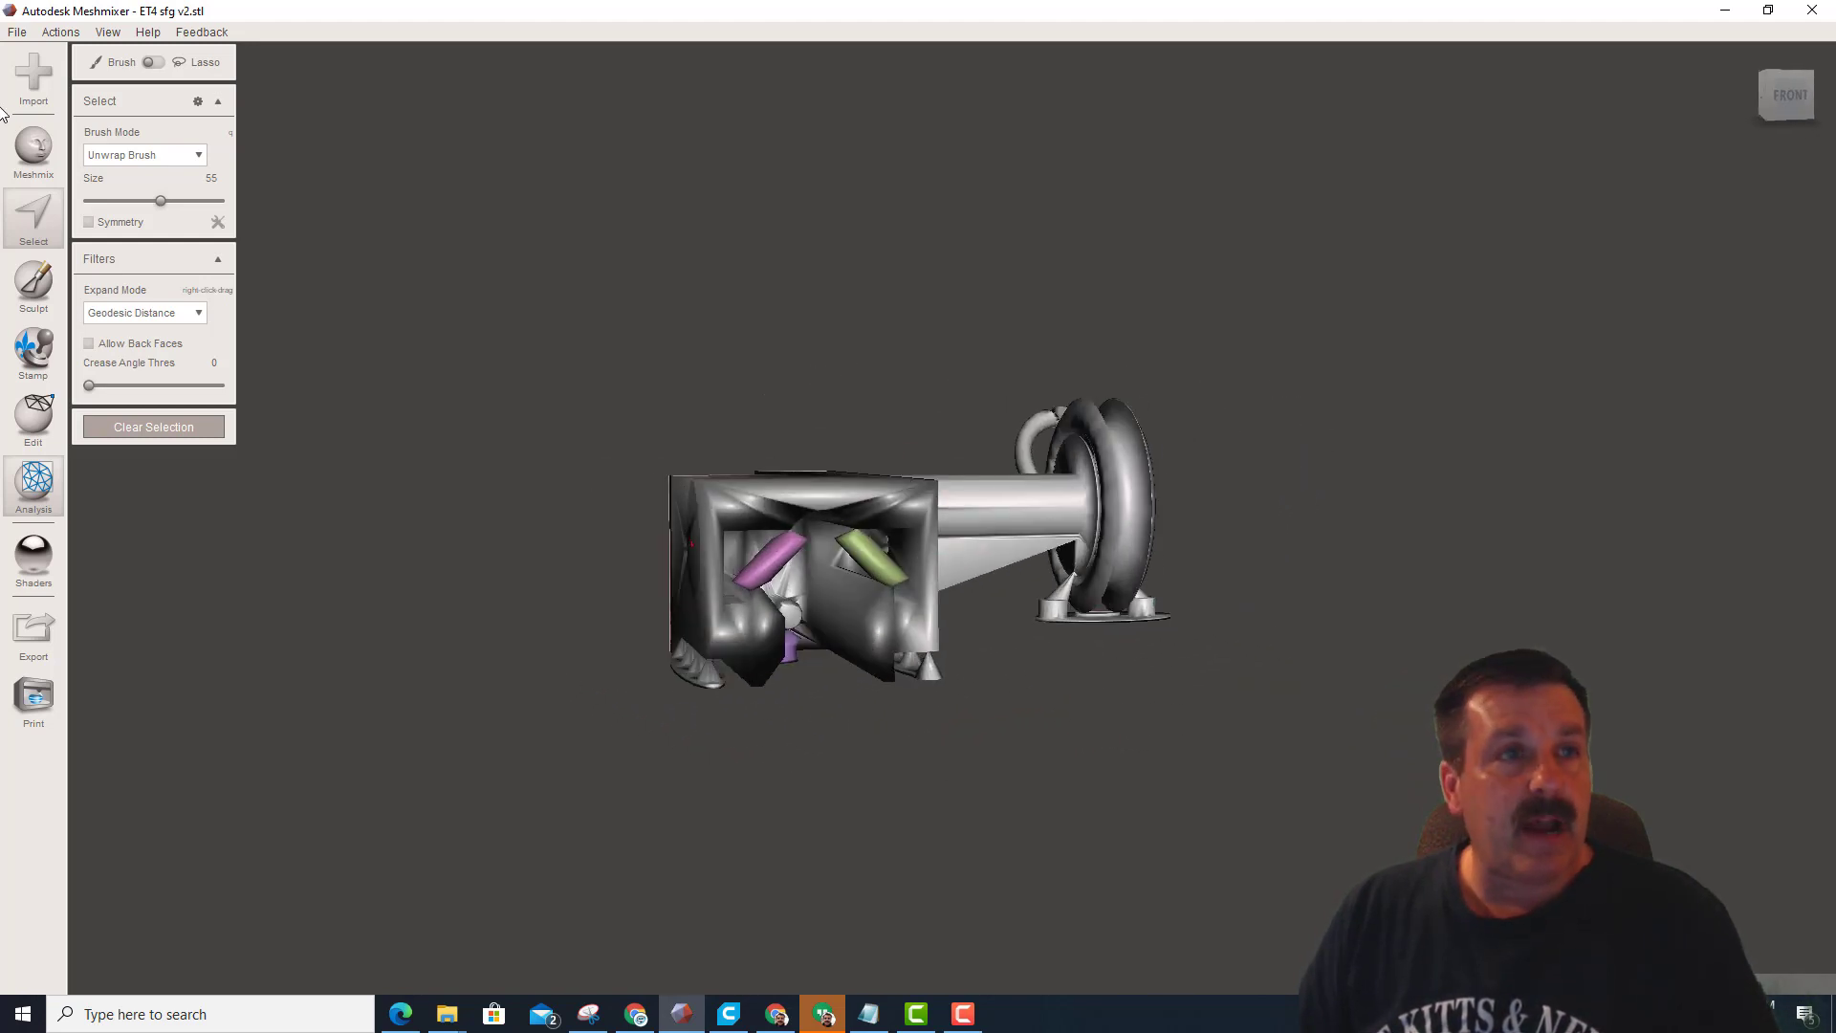
Export the supported mesh as 'ET4 sfg v2 - support.stl' in the 3dmodeling folder
{"action": "left_click", "coordinate": [18, 32]}
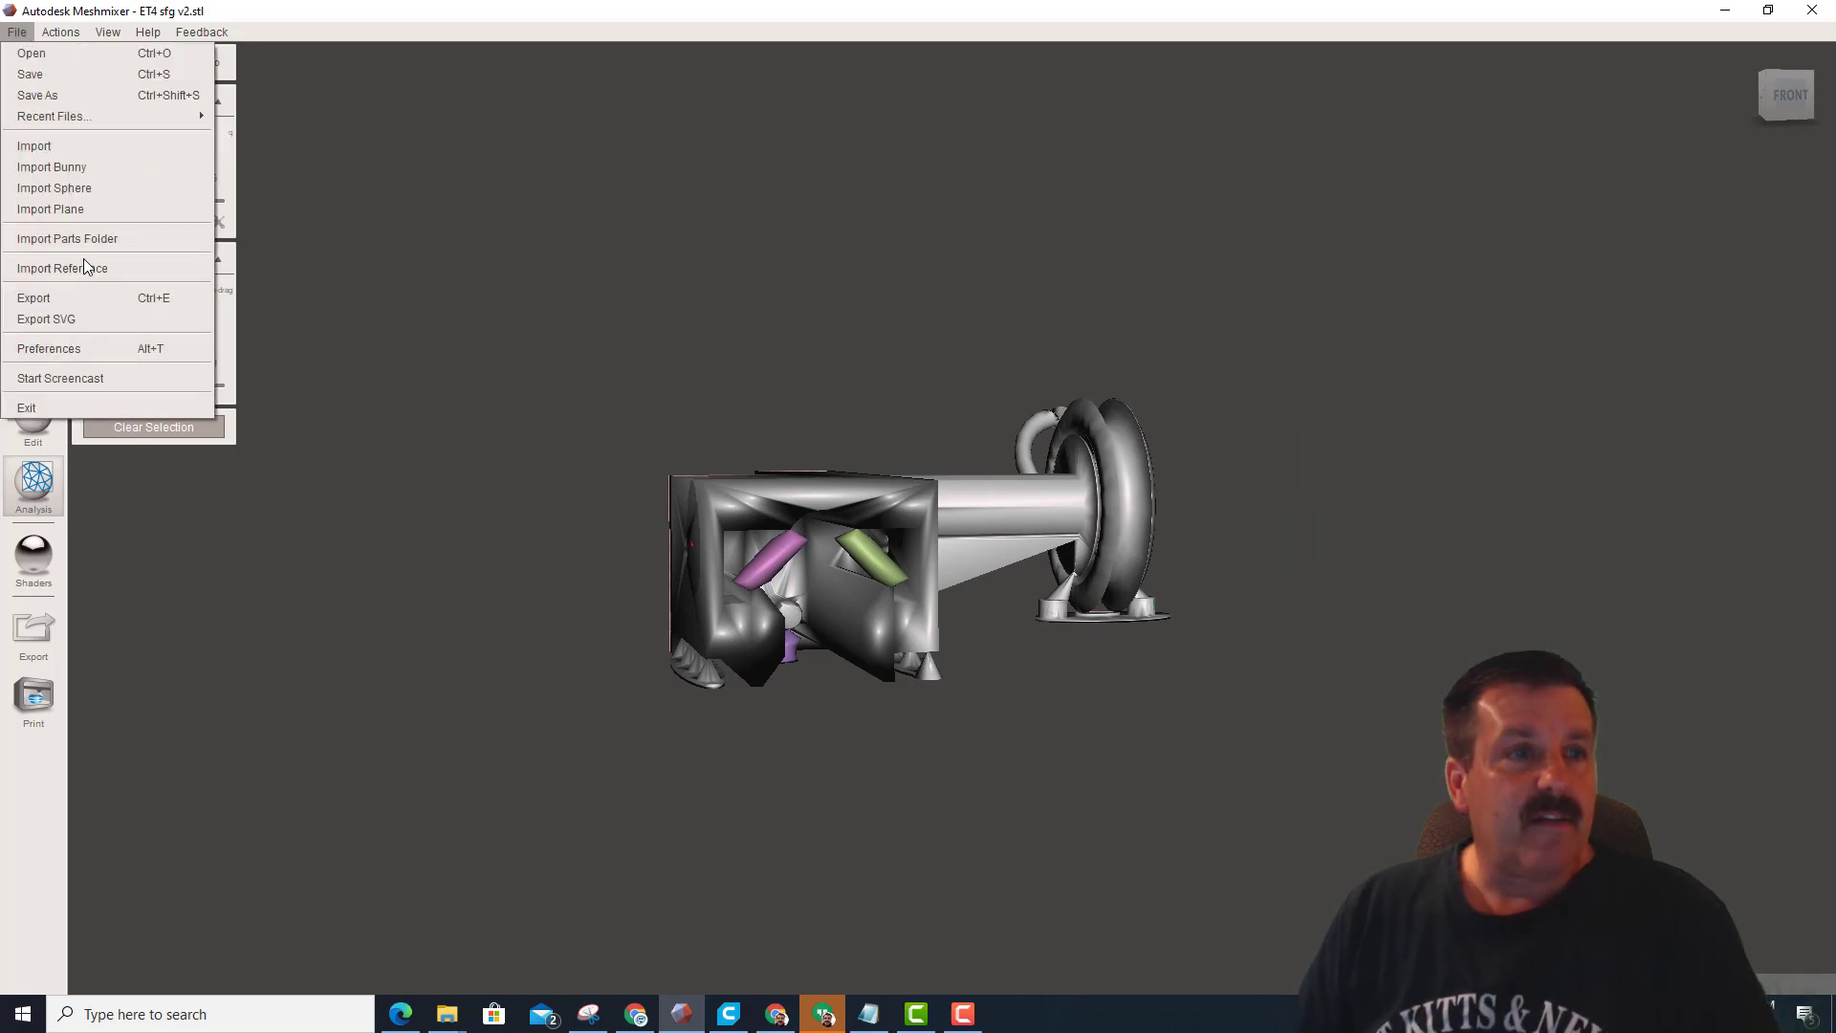
{"action": "left_click", "coordinate": [48, 299]}
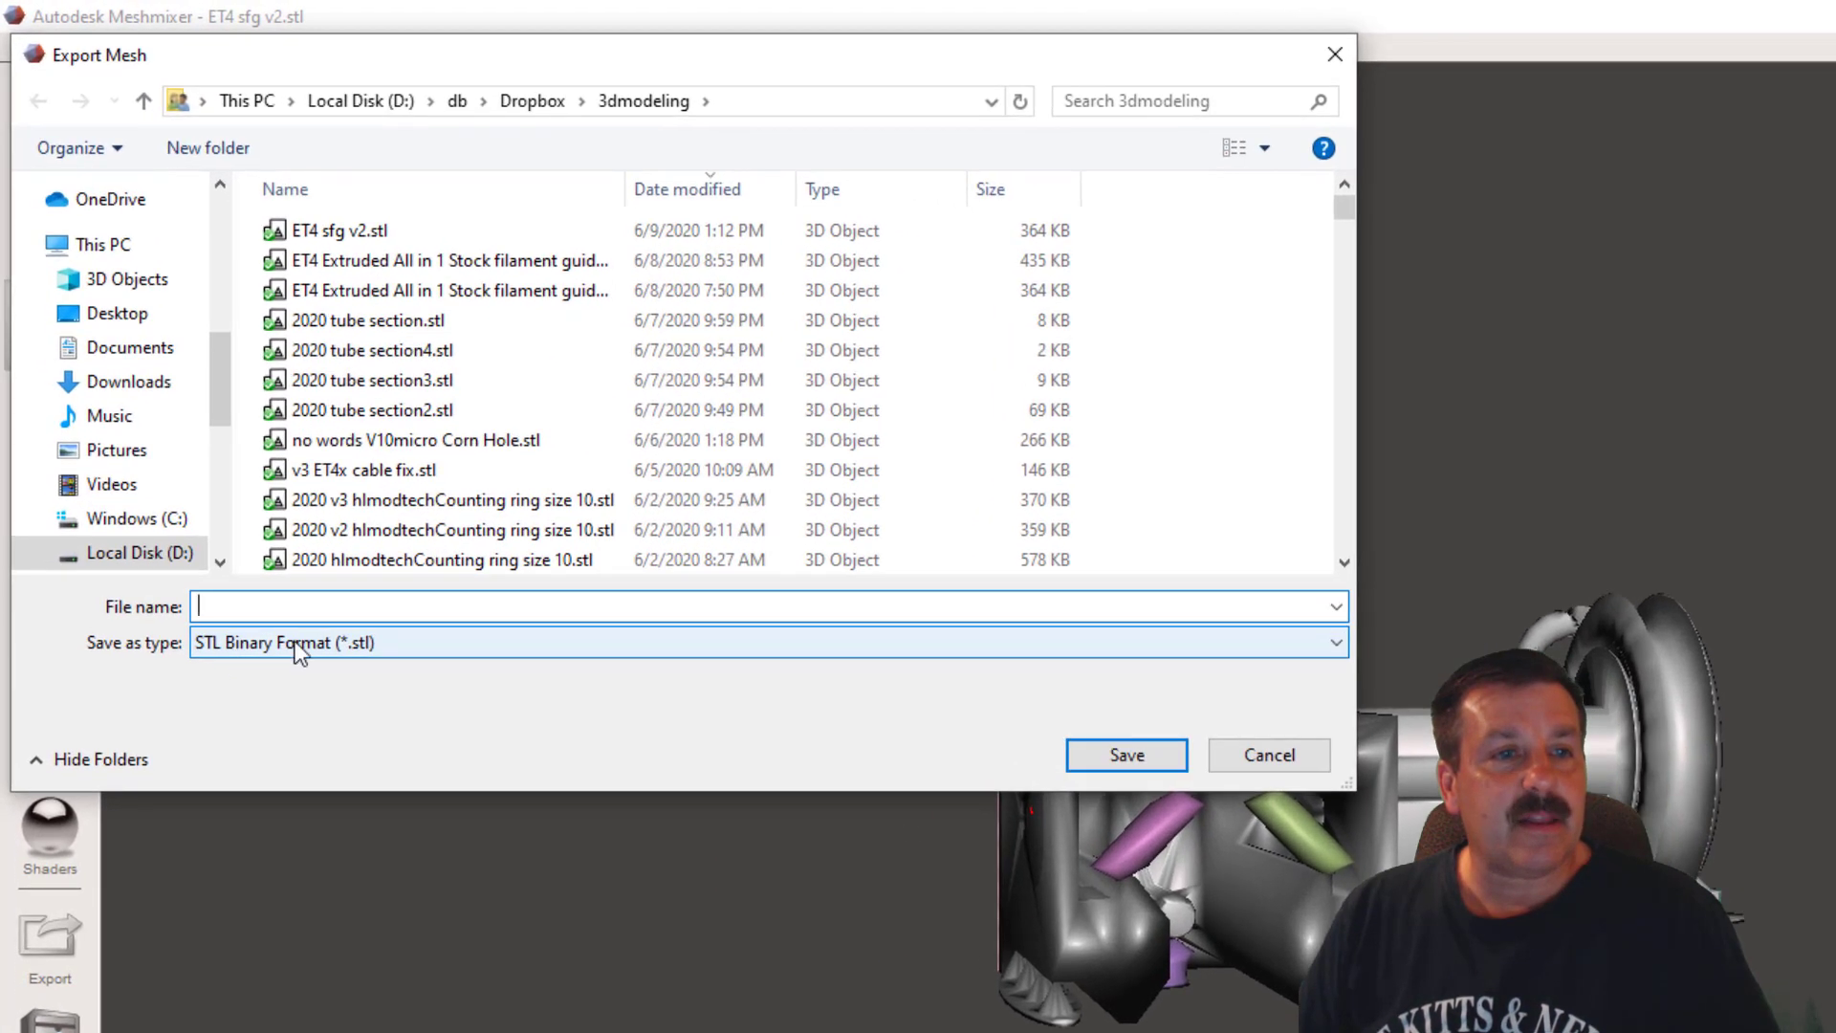
{"action": "left_click", "coordinate": [392, 233]}
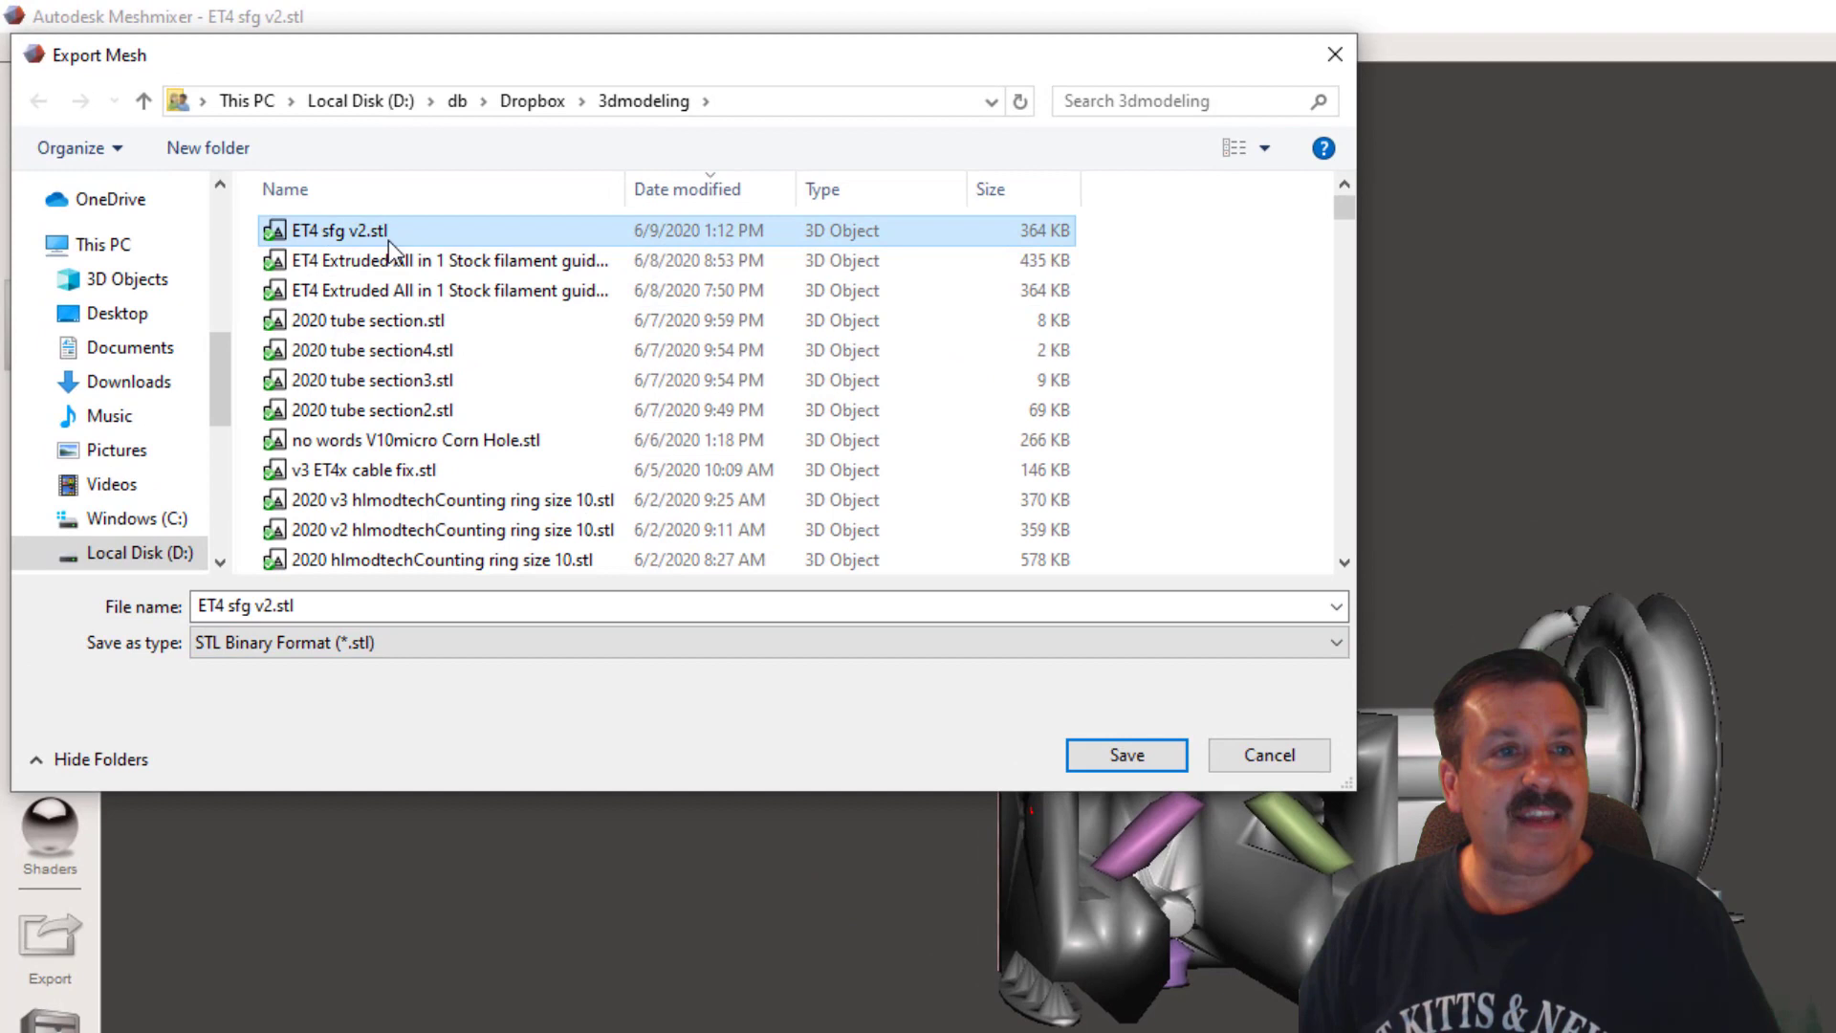
{"action": "left_click", "coordinate": [276, 610]}
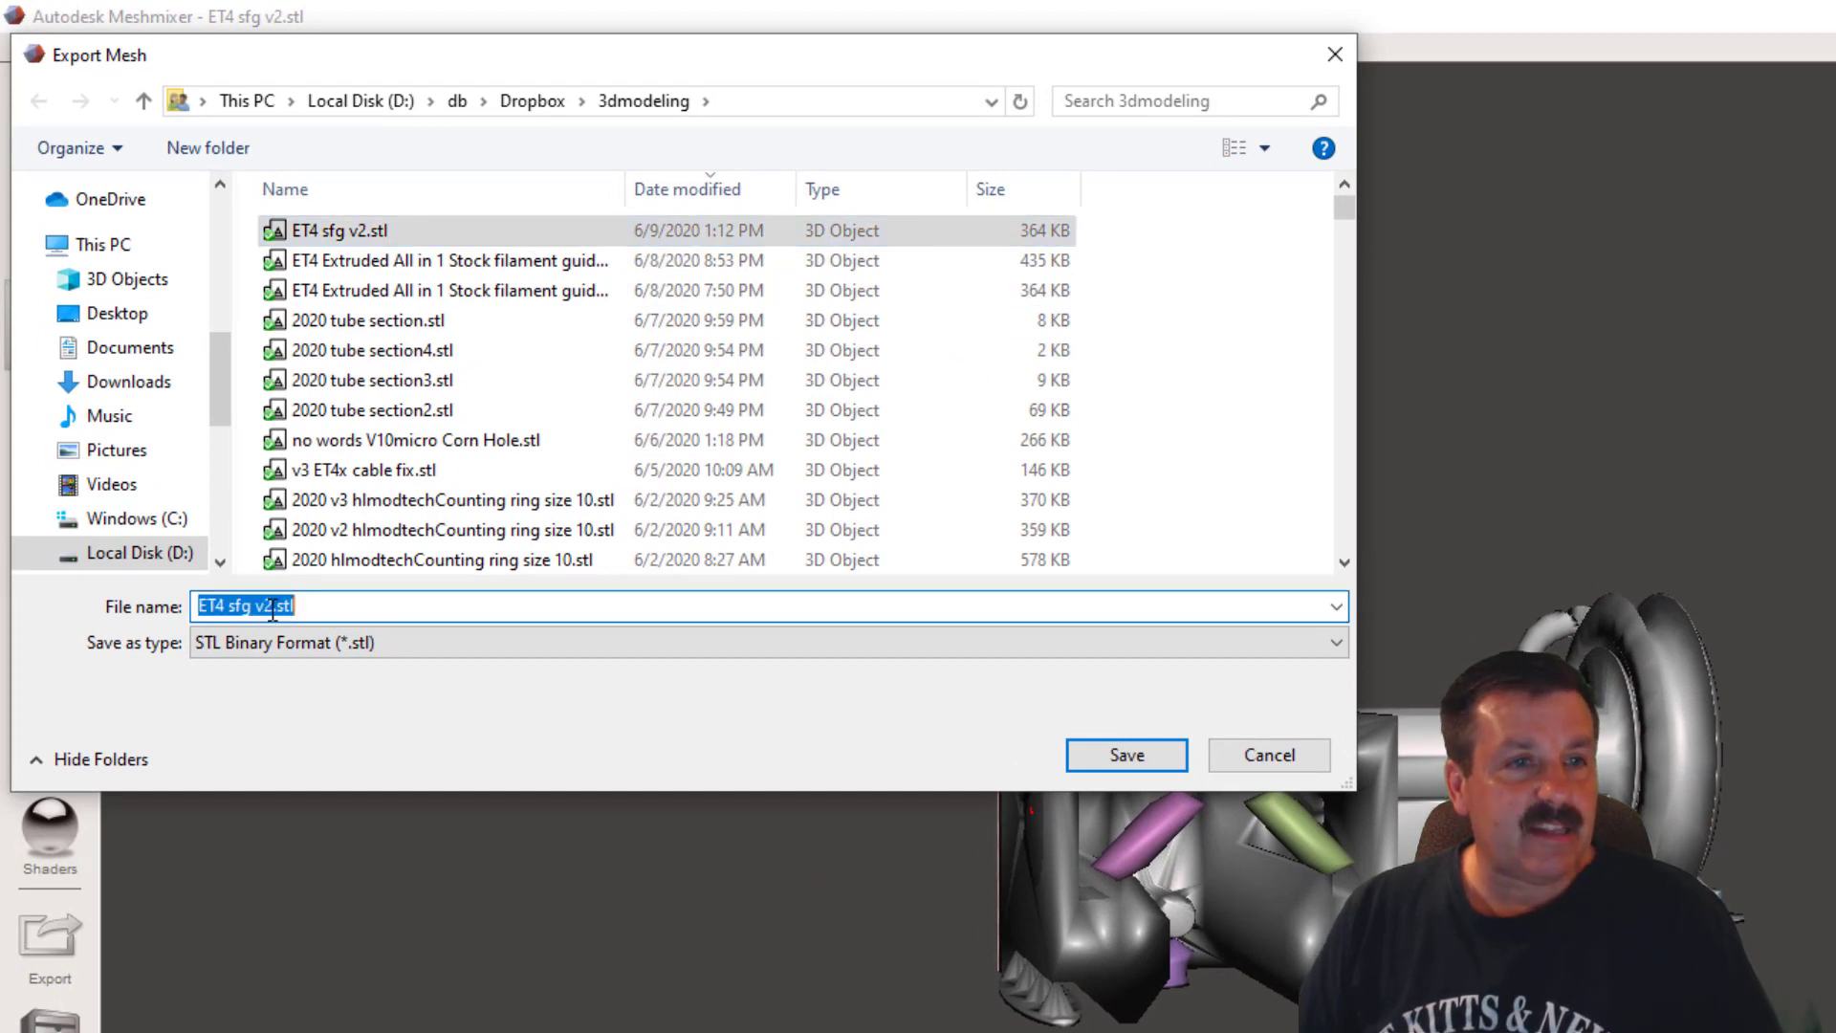
{"action": "type", "text": "- su"}
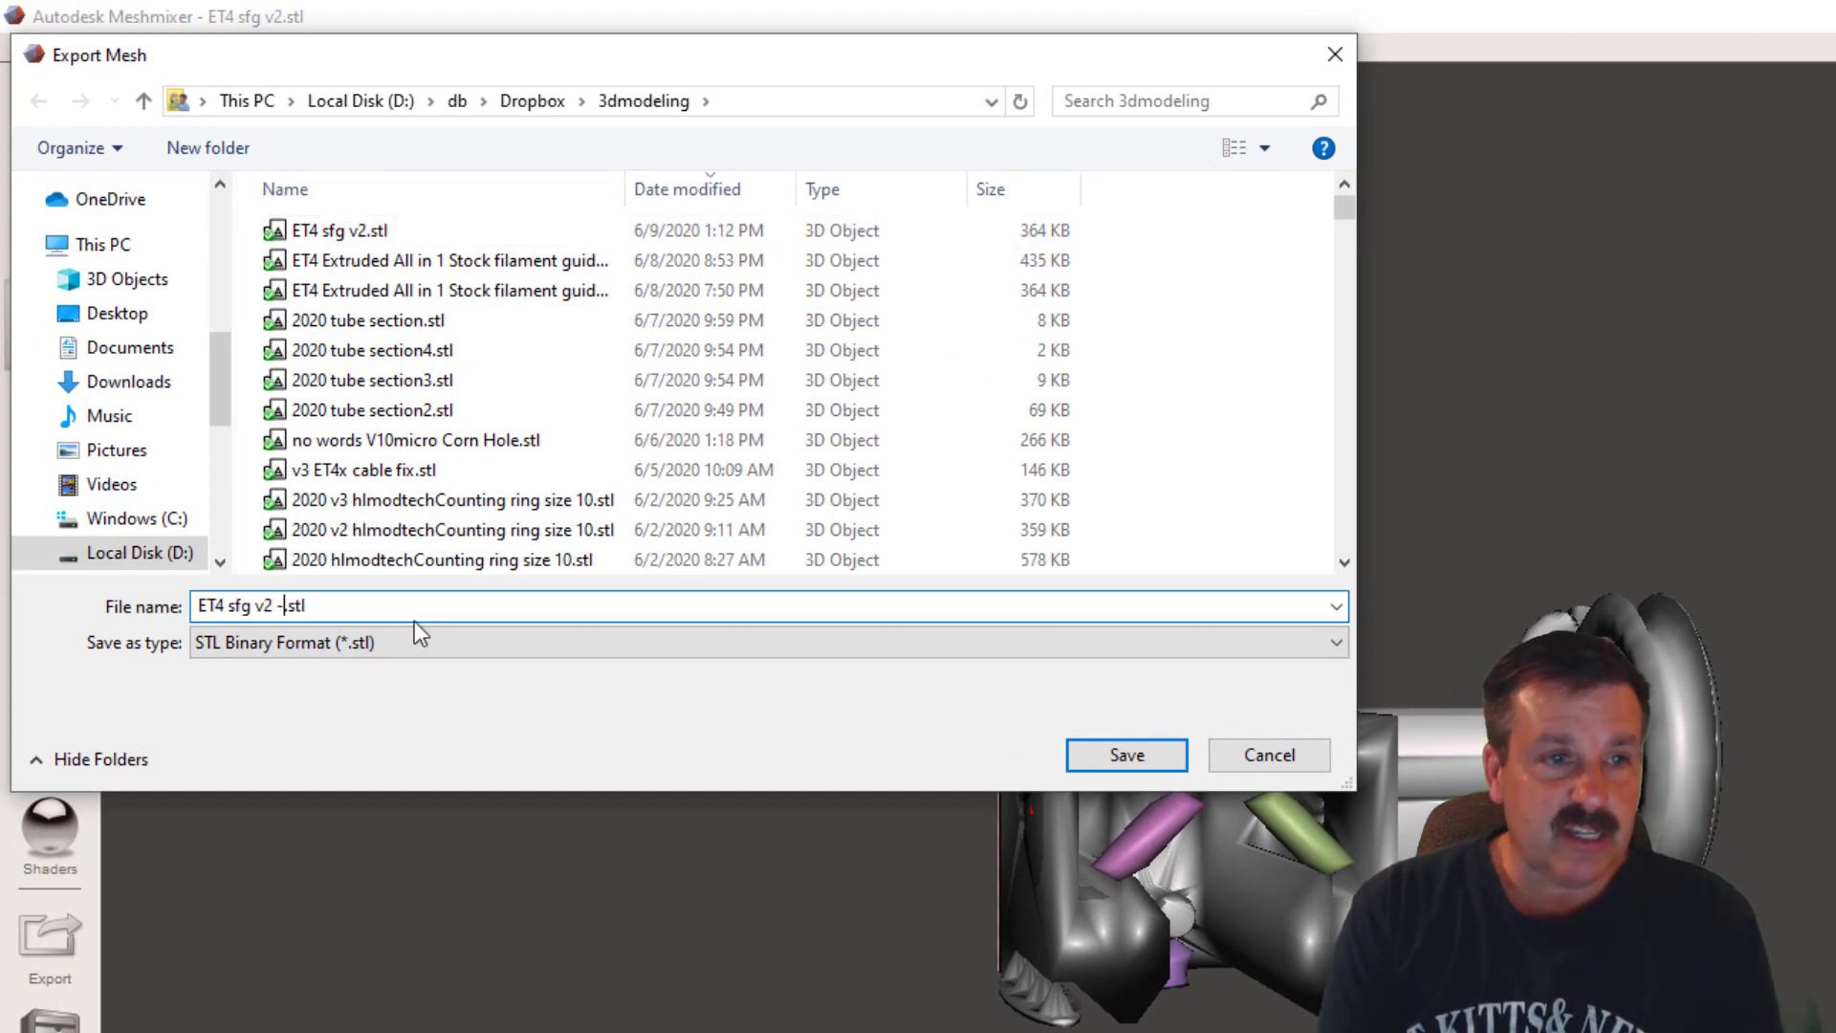
{"action": "type", "text": "pport"}
{"action": "key", "text": "Return"}
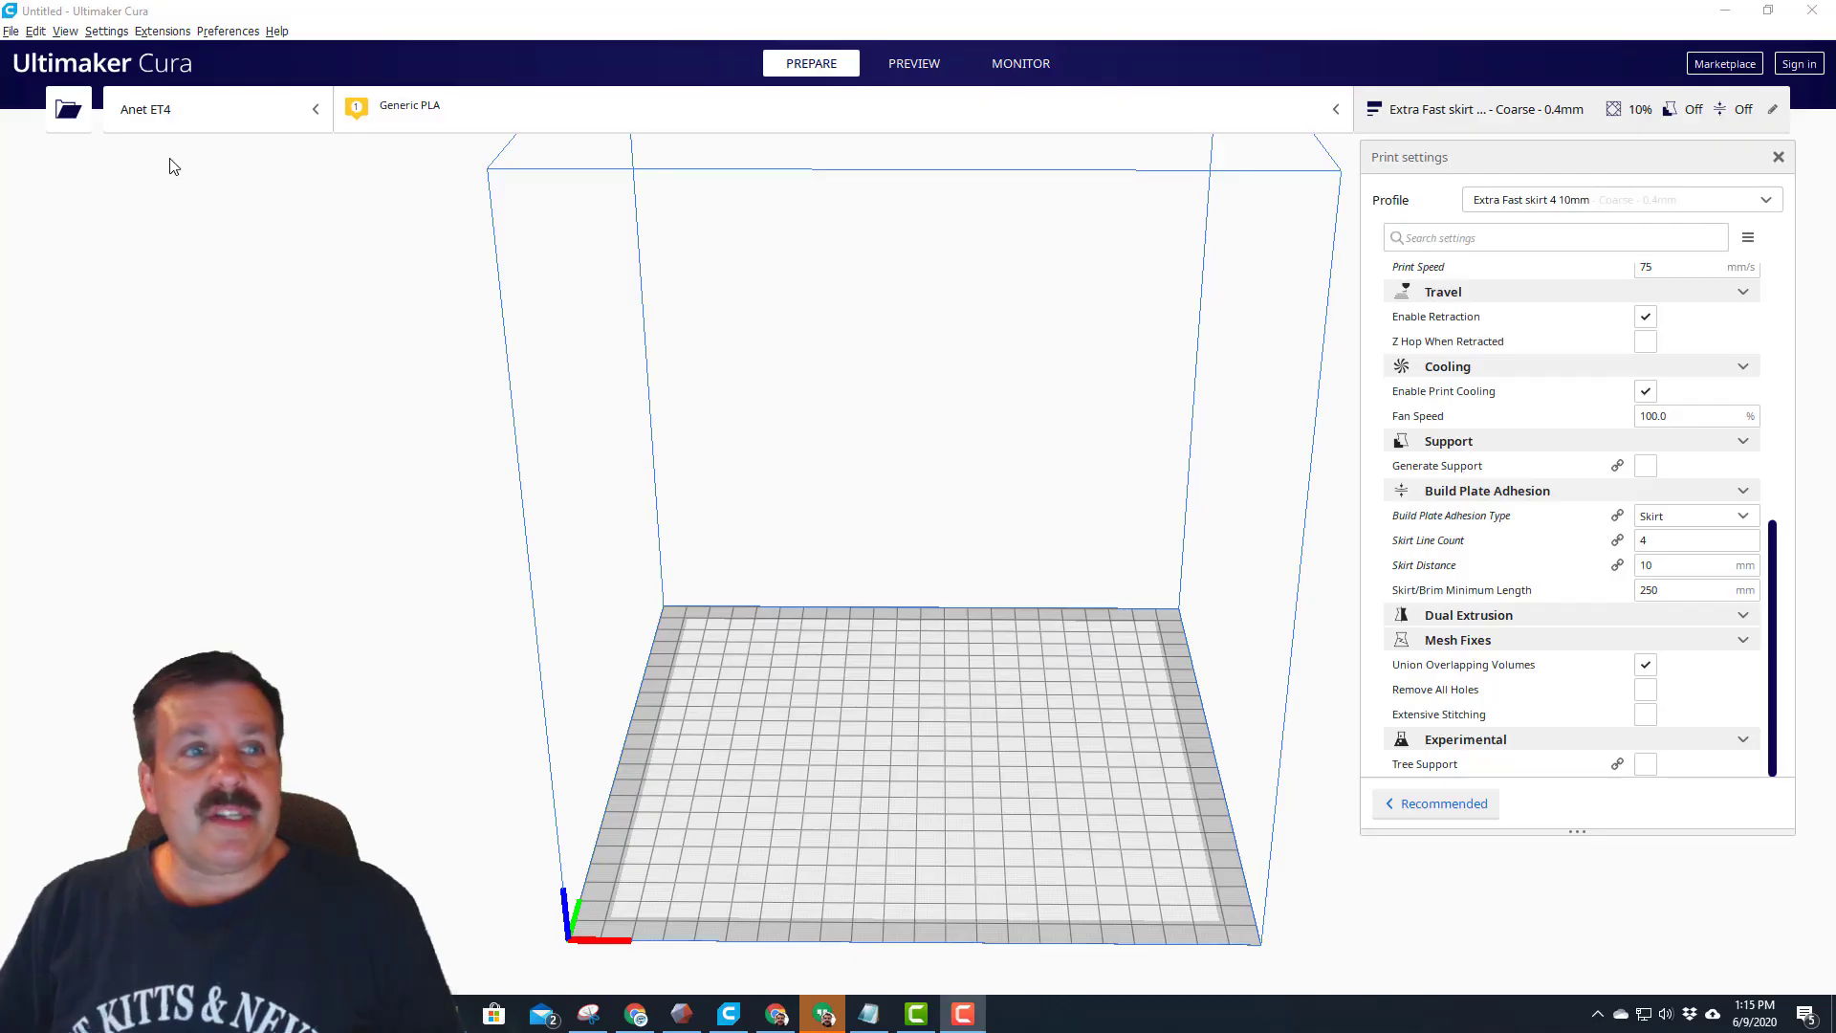
Load the supported ET4 sfg v2 STL onto Cura's build plate
{"action": "left_click", "coordinate": [68, 108]}
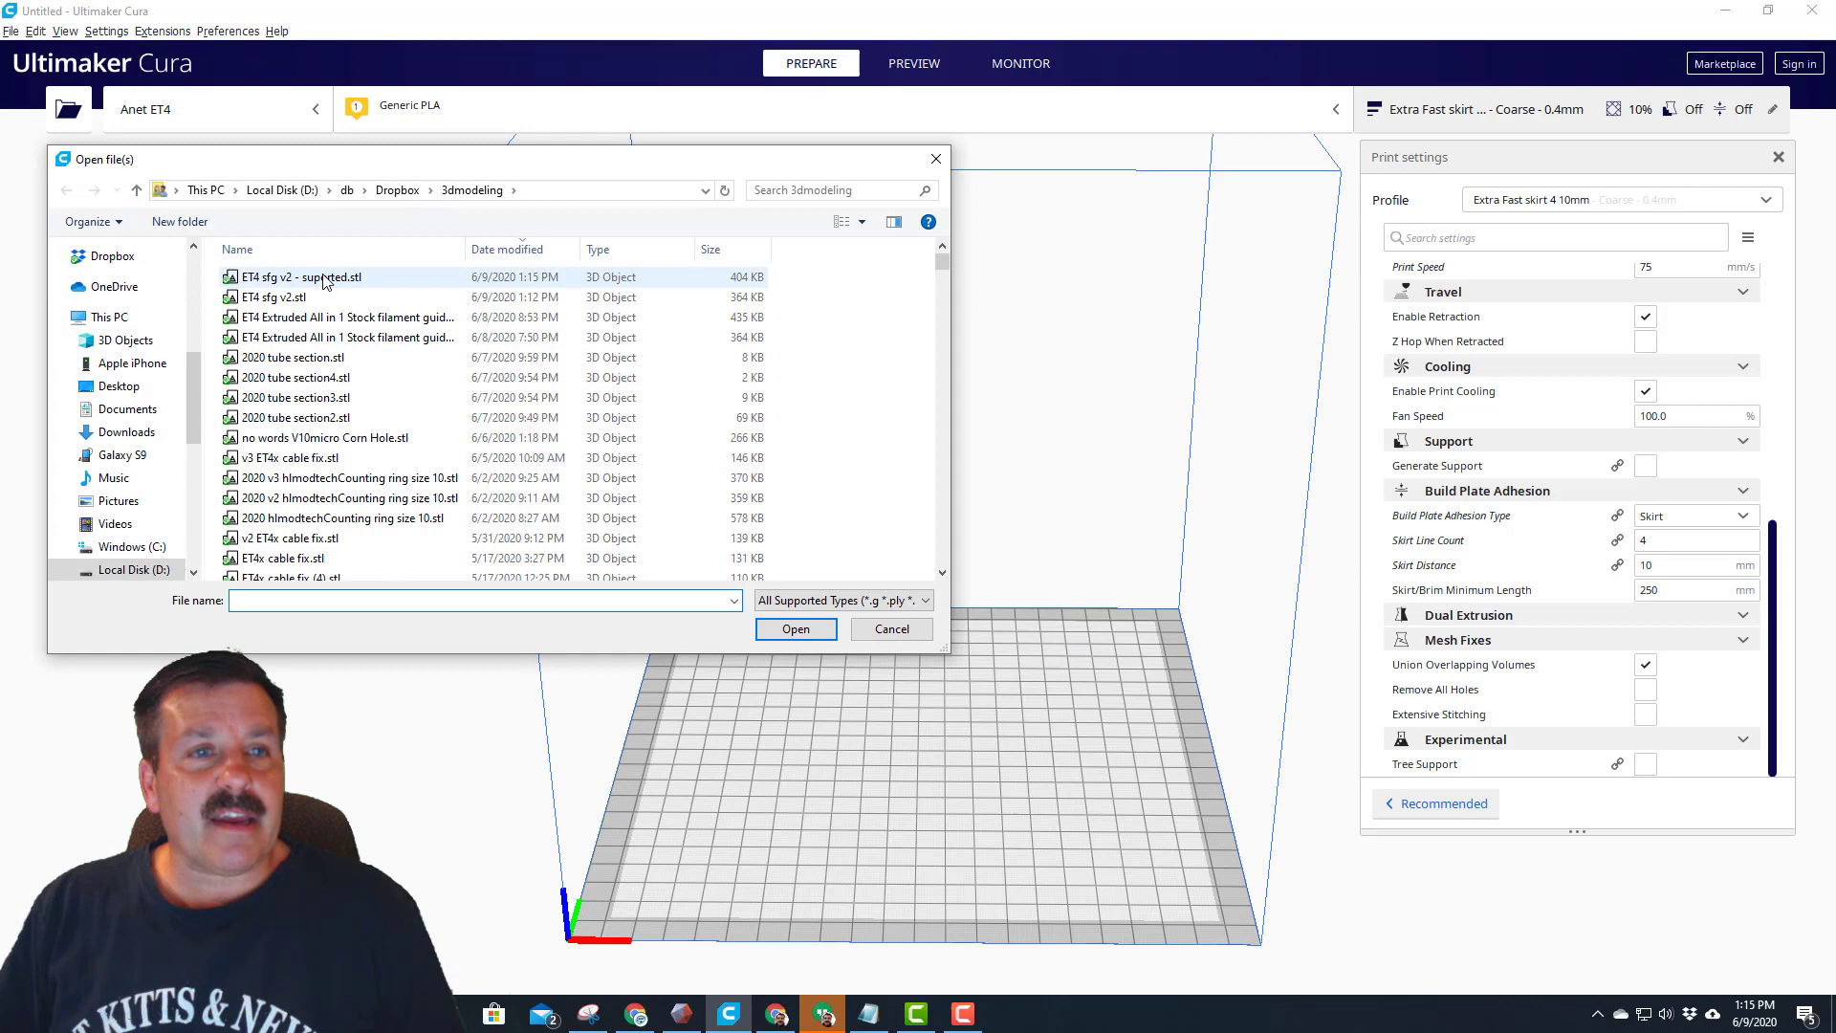
{"action": "double_click", "coordinate": [325, 279]}
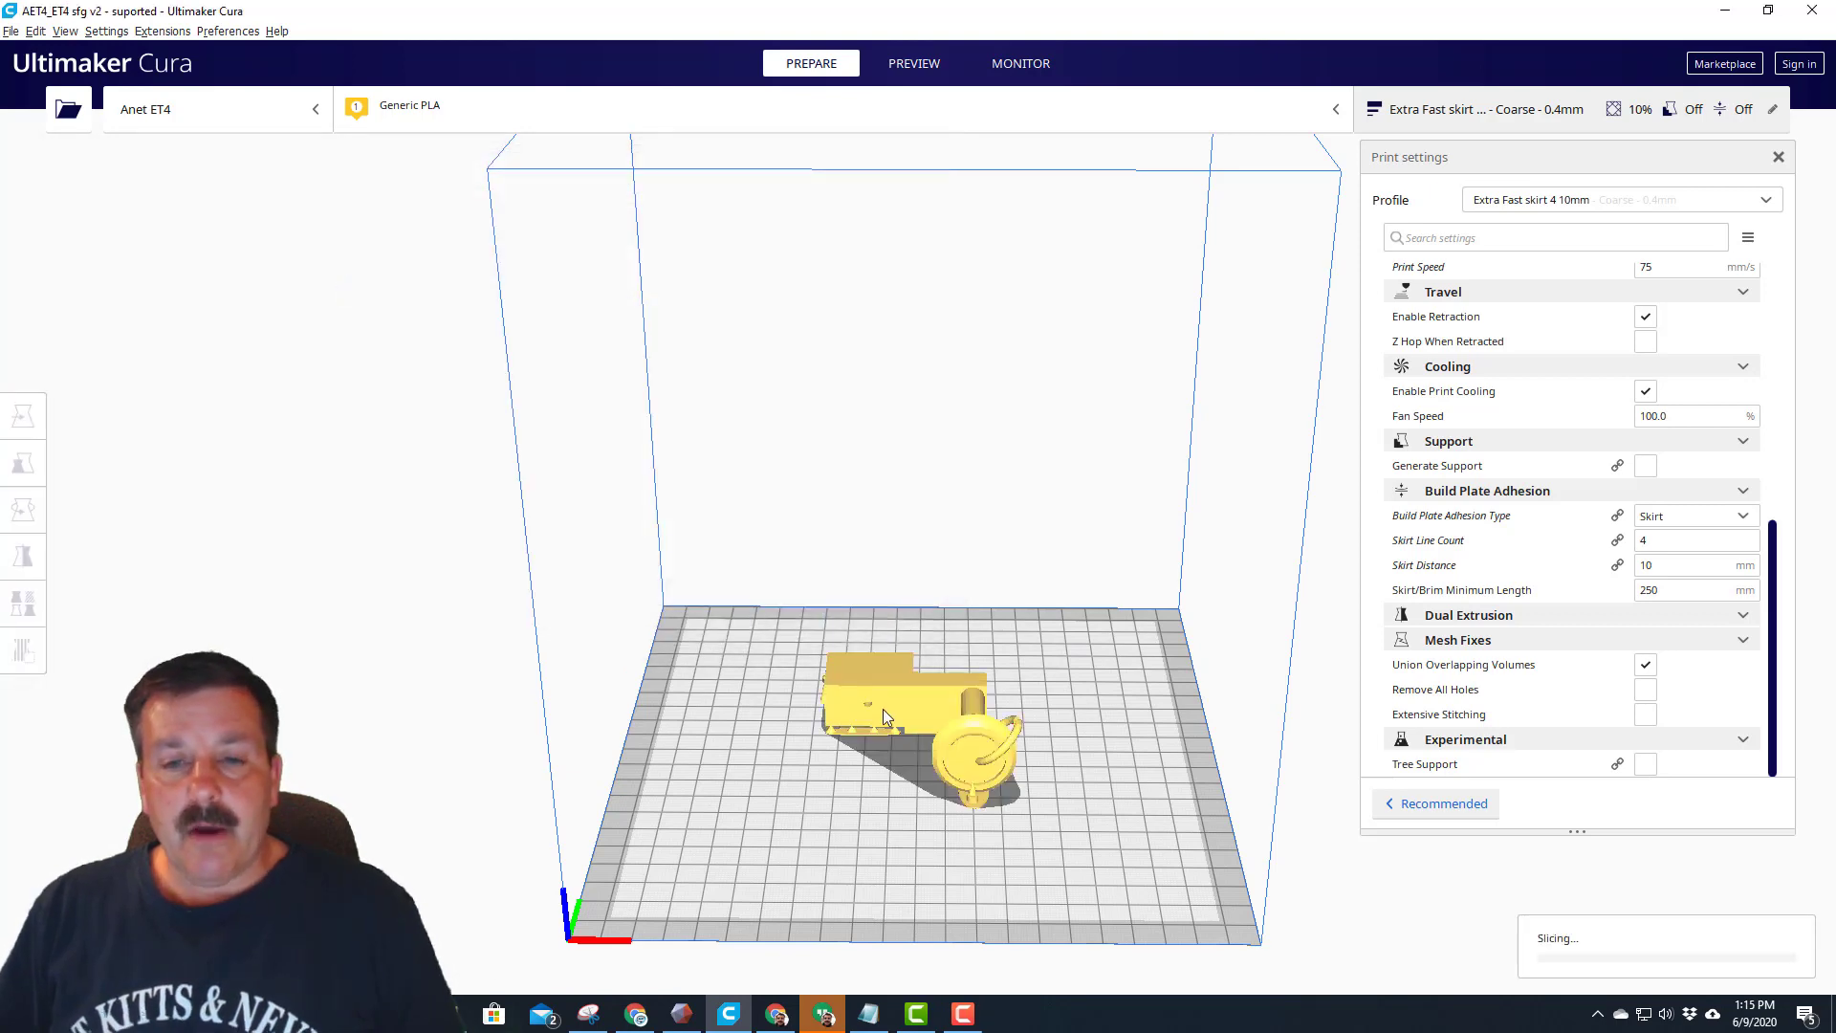
{"action": "right_click_drag", "start_coordinate": [870, 739], "coordinate": [851, 714]}
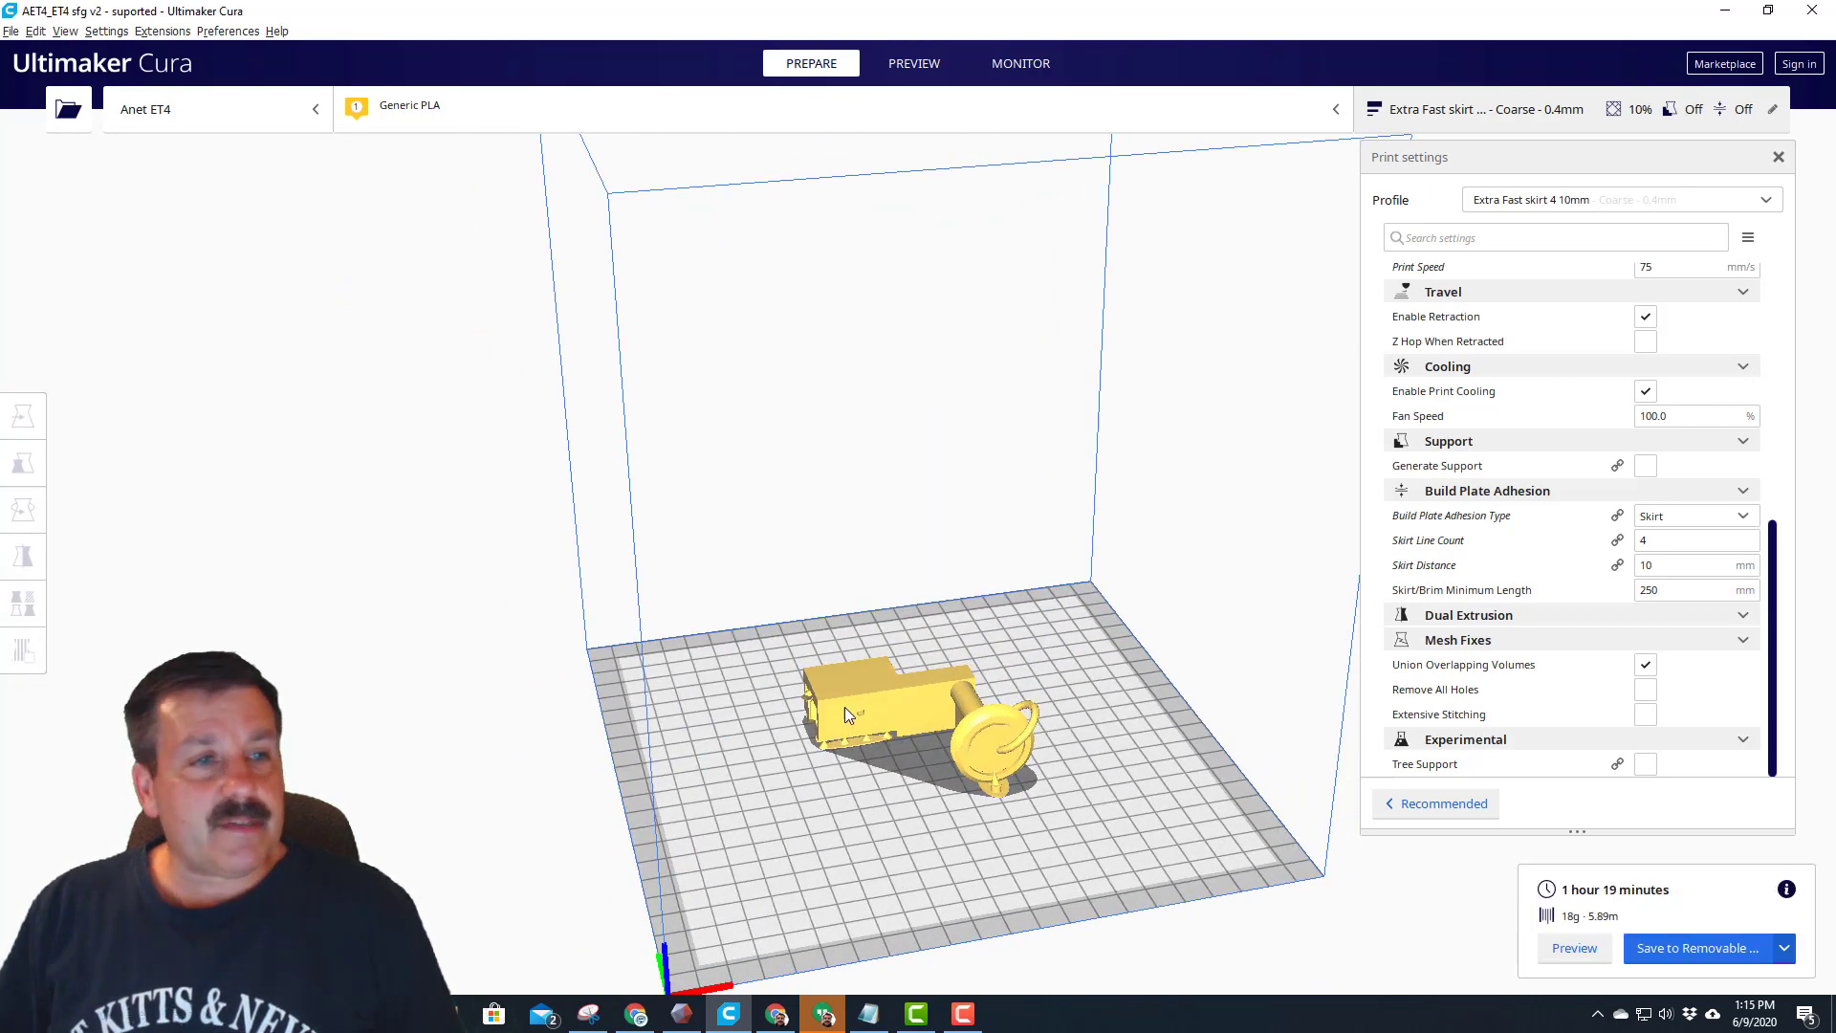
Rotate the model 90° about the vertical axis and view it from the front
{"action": "left_click", "coordinate": [893, 690]}
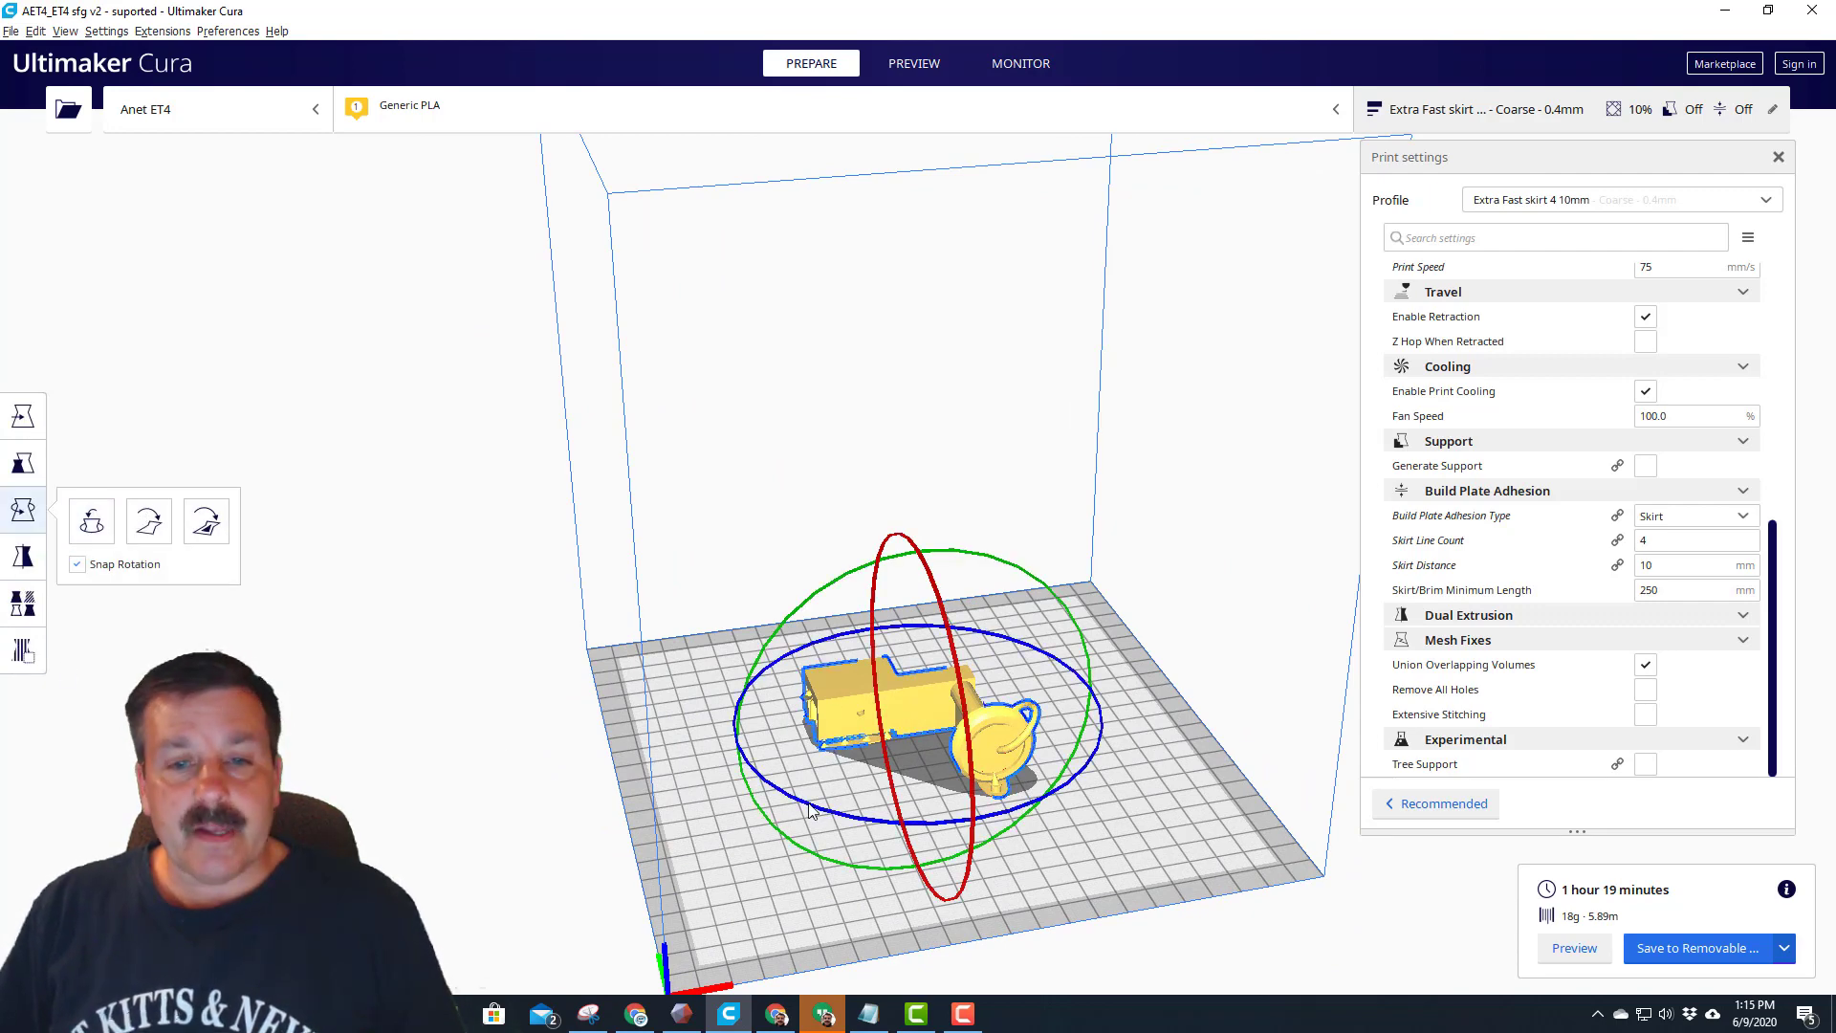
{"action": "left_click_drag", "start_coordinate": [810, 811], "coordinate": [1064, 744]}
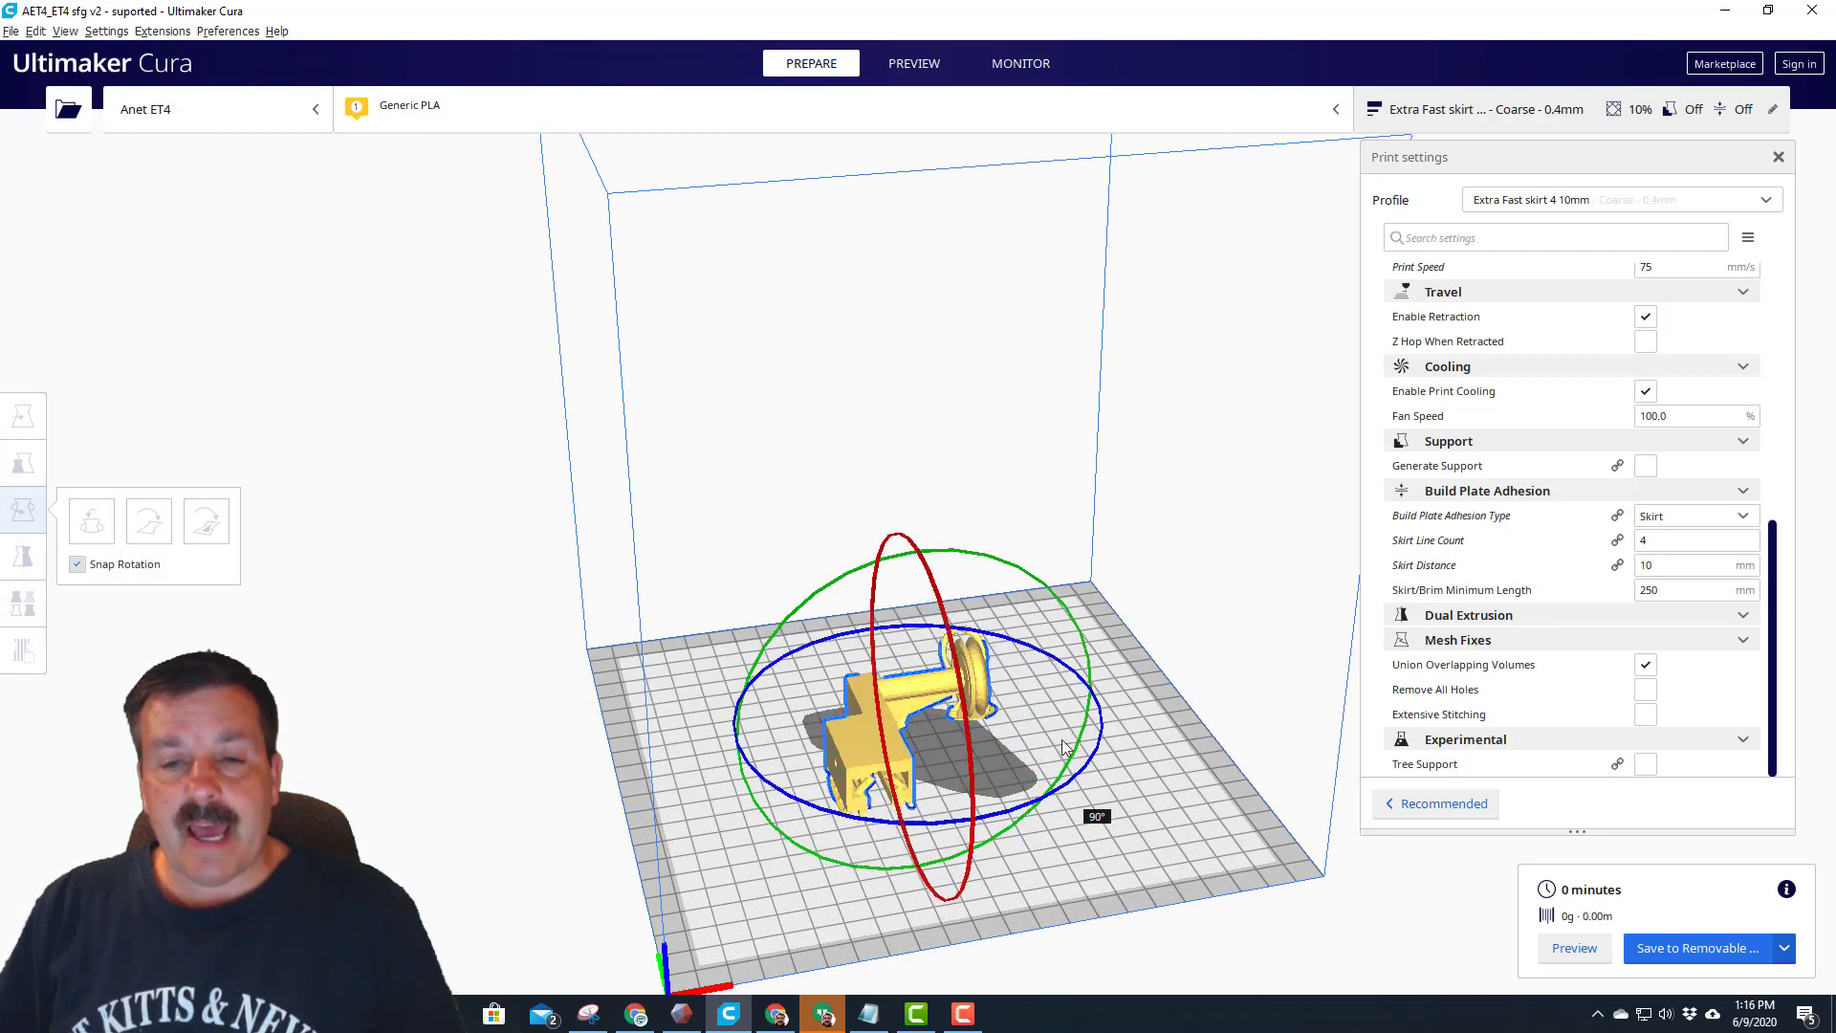
{"action": "right_click_drag", "start_coordinate": [1063, 745], "coordinate": [892, 847]}
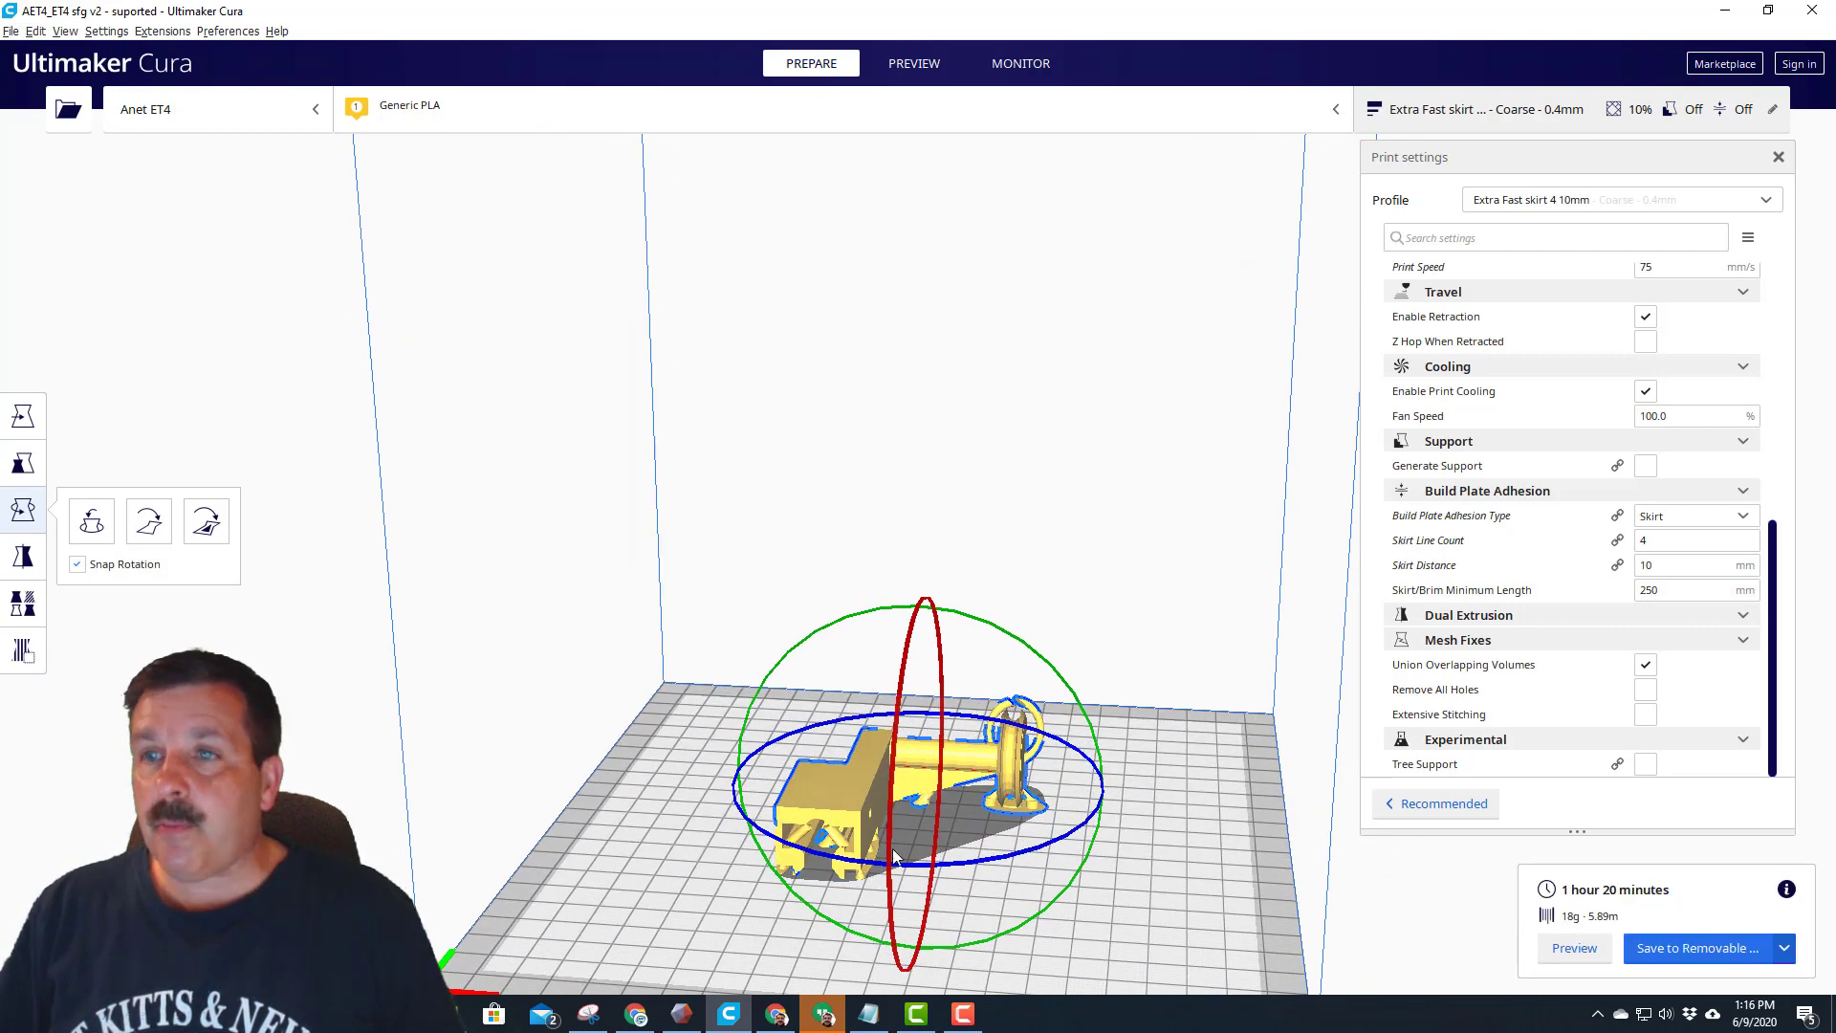
Switch to the Extra Fast profile and set the infill pattern to Lines
{"action": "left_click", "coordinate": [1604, 197]}
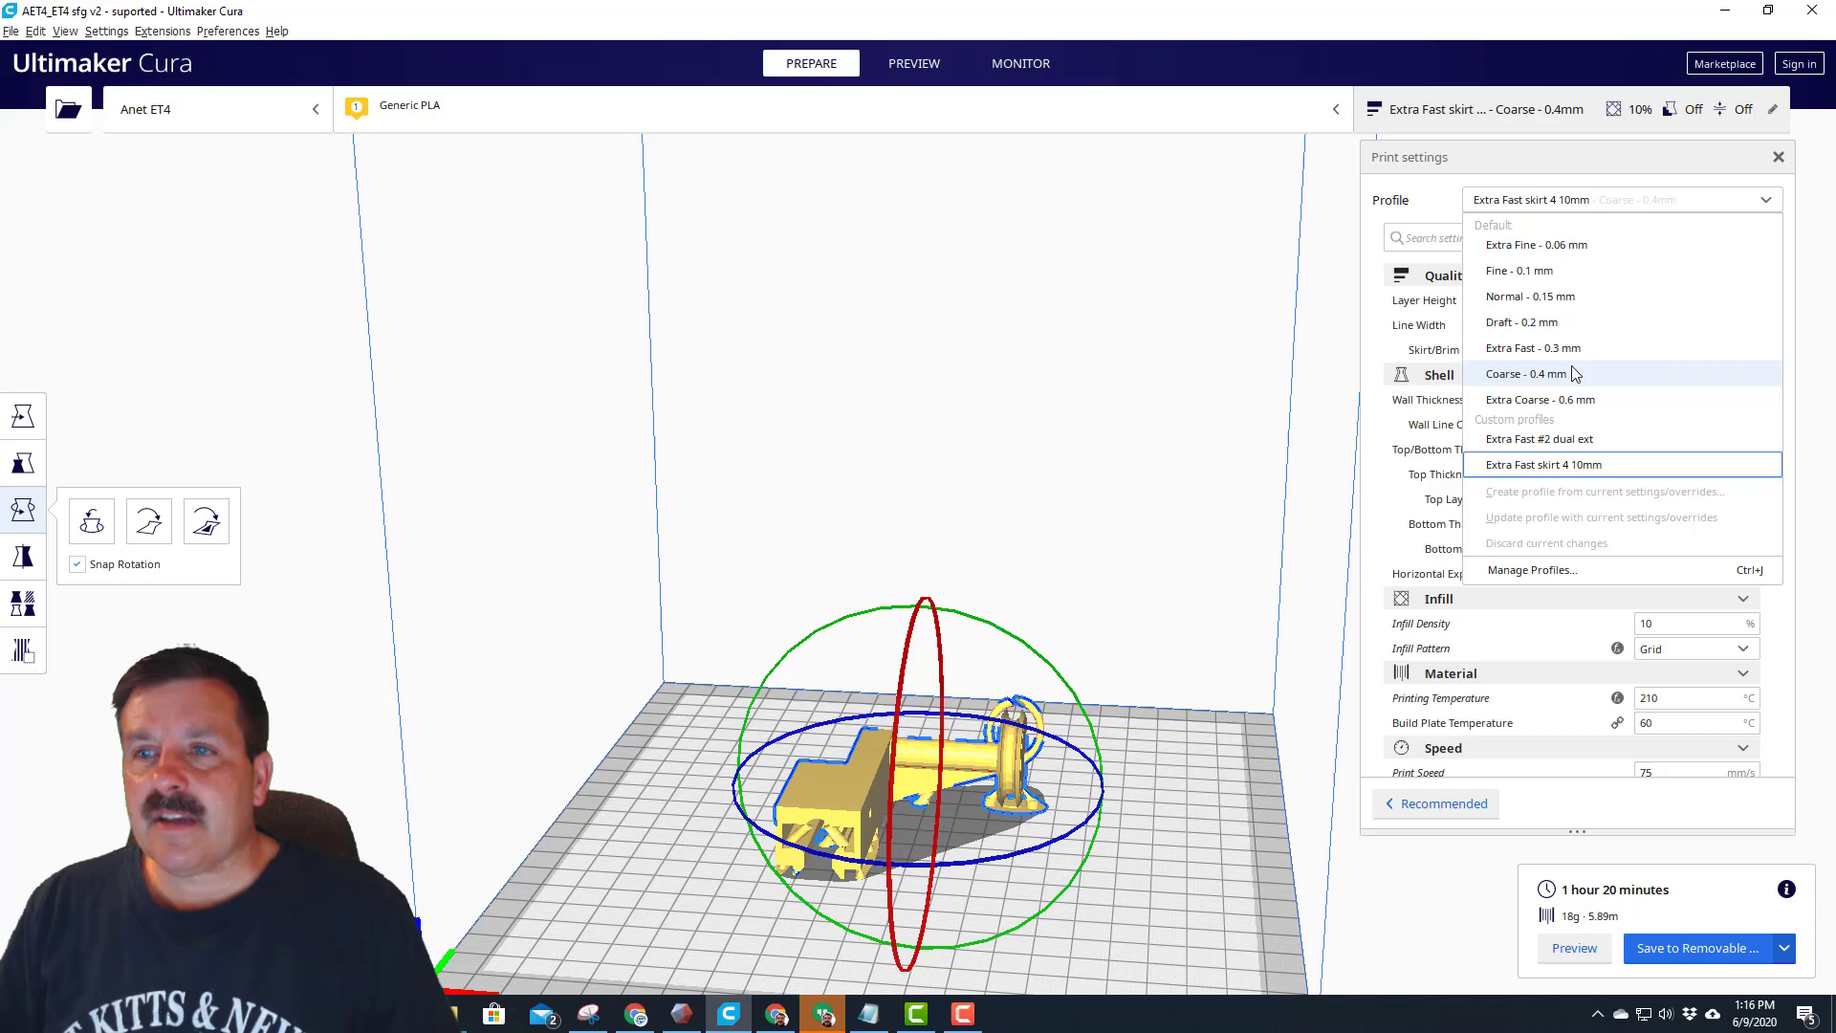
{"action": "left_click", "coordinate": [1564, 350]}
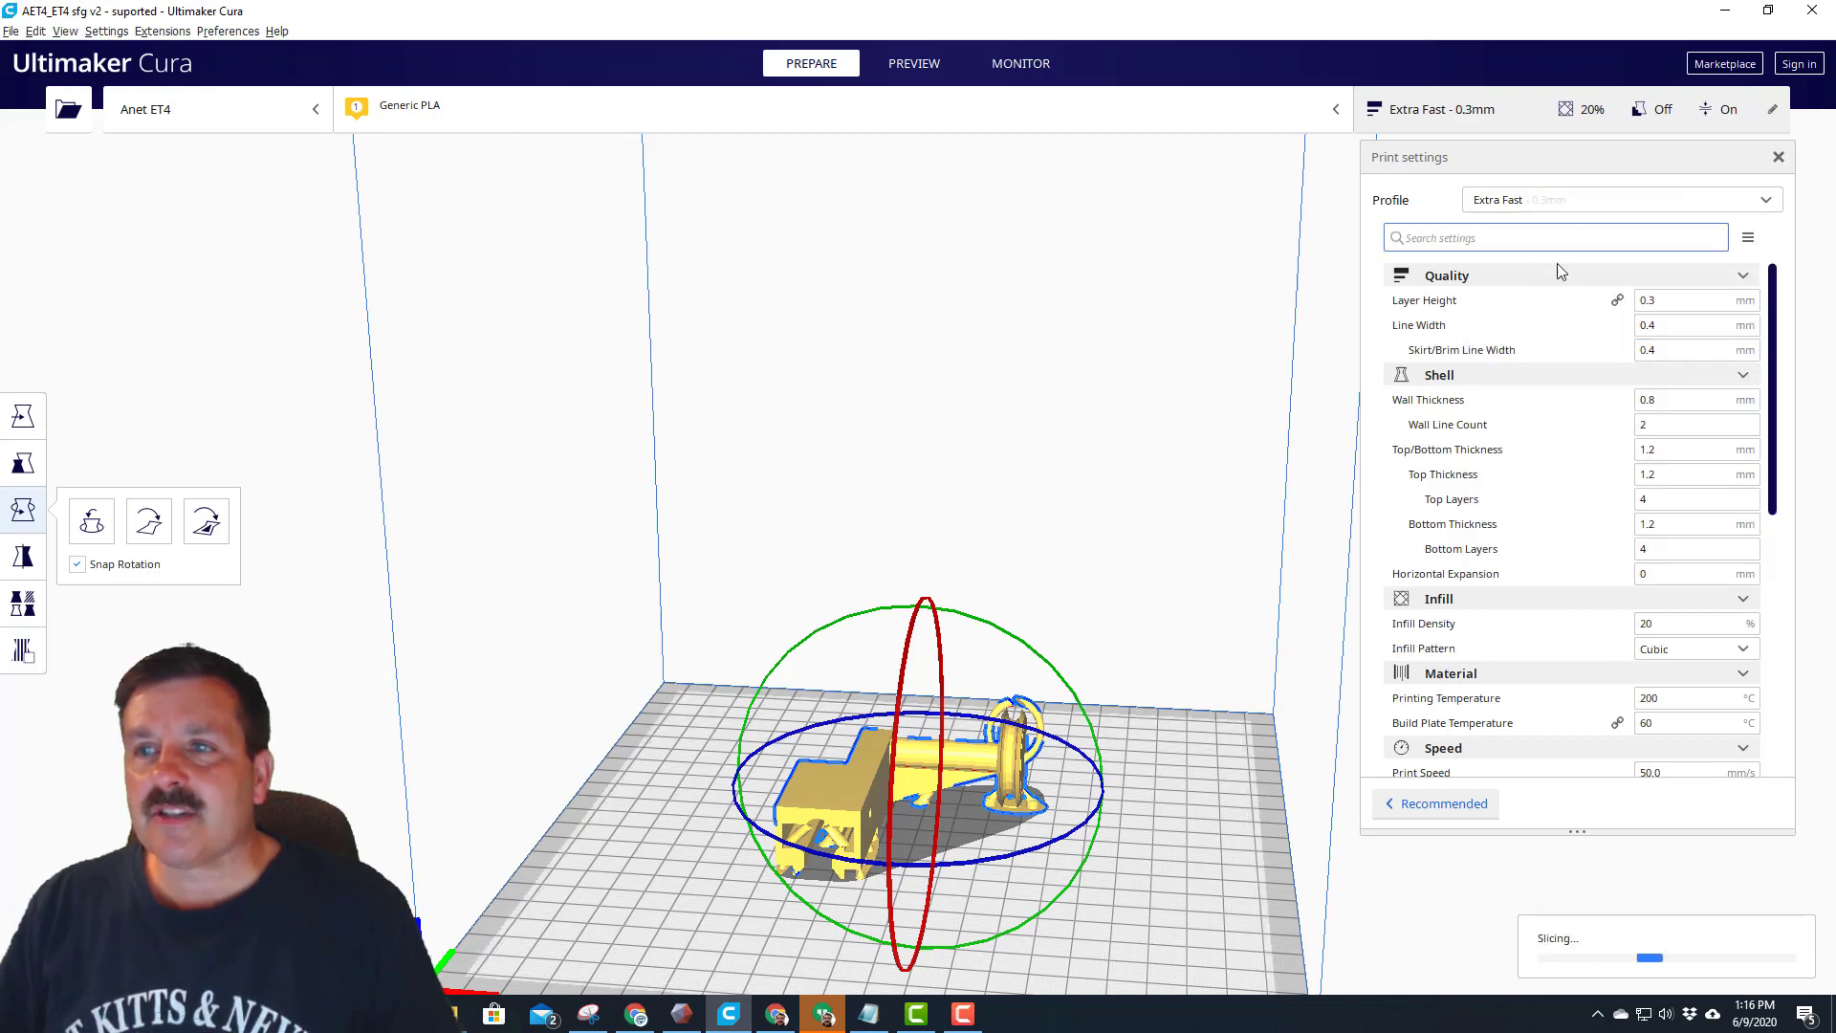
{"action": "scroll", "coordinate": [1676, 393], "scroll_direction": "down", "scroll_amount": 3}
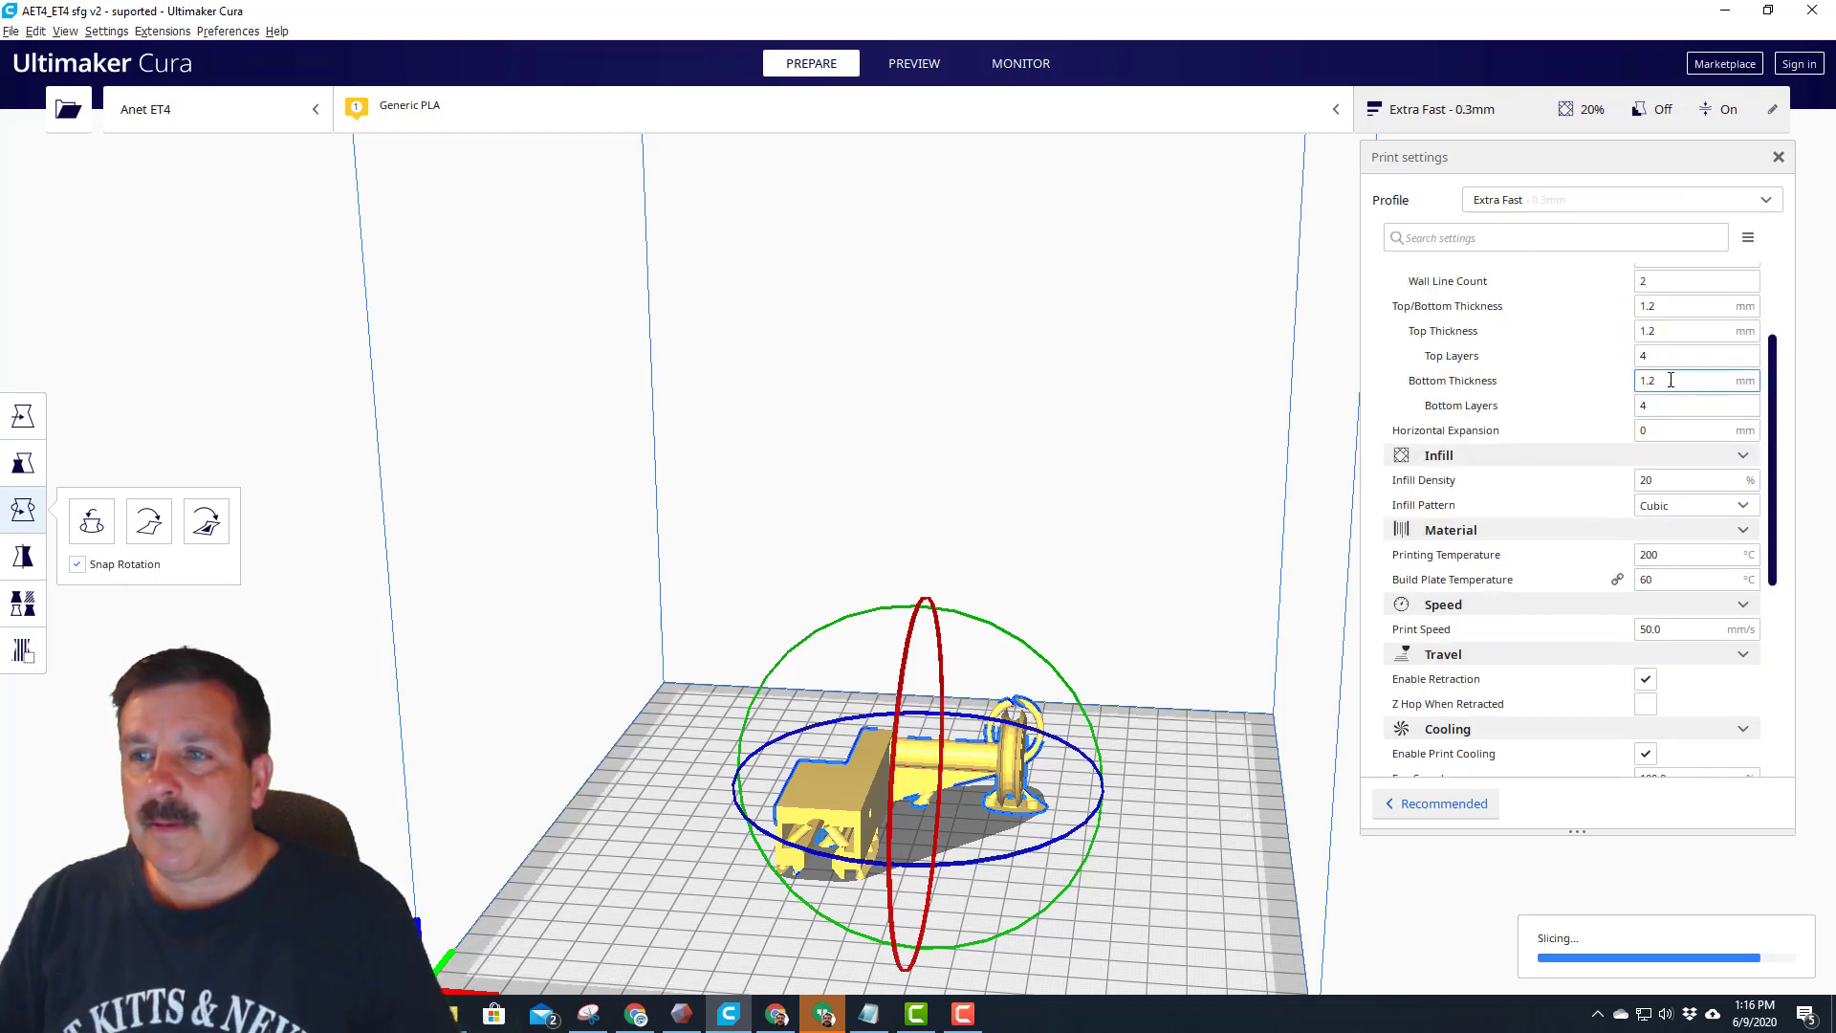
{"action": "double_click", "coordinate": [1675, 480]}
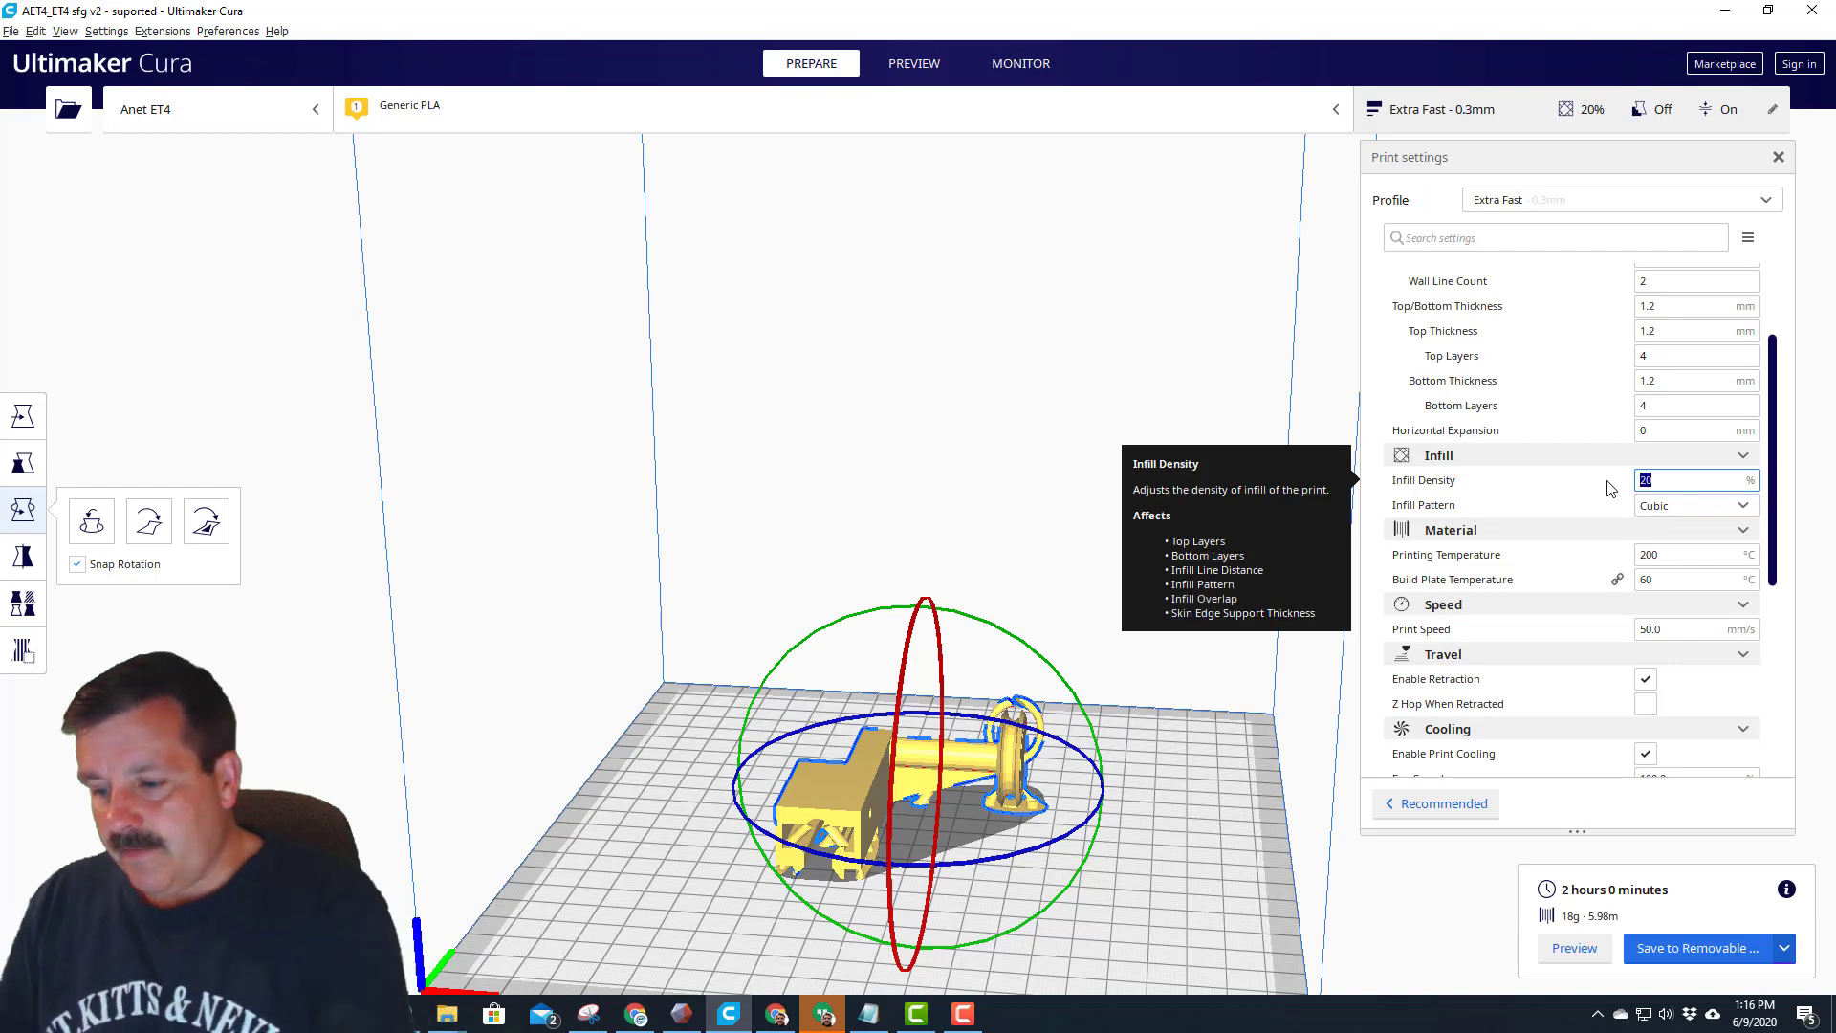
{"action": "left_click", "coordinate": [1654, 505]}
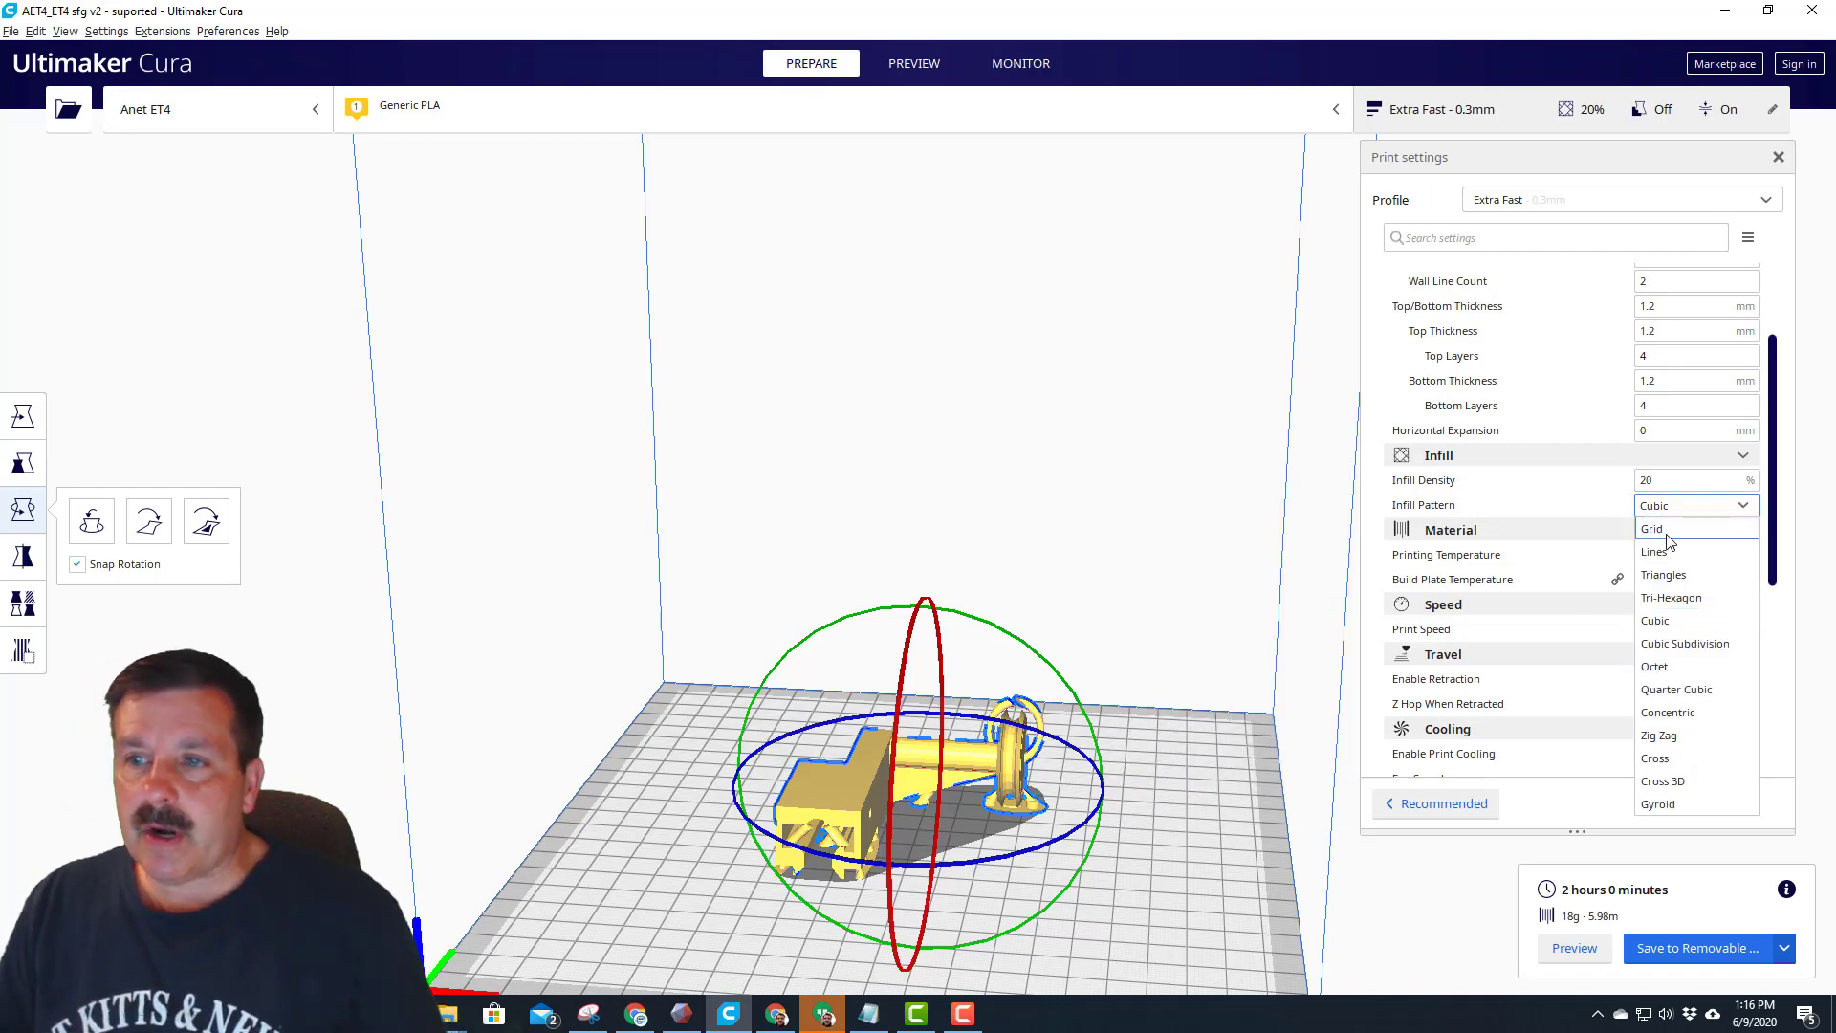
{"action": "left_click", "coordinate": [1664, 553]}
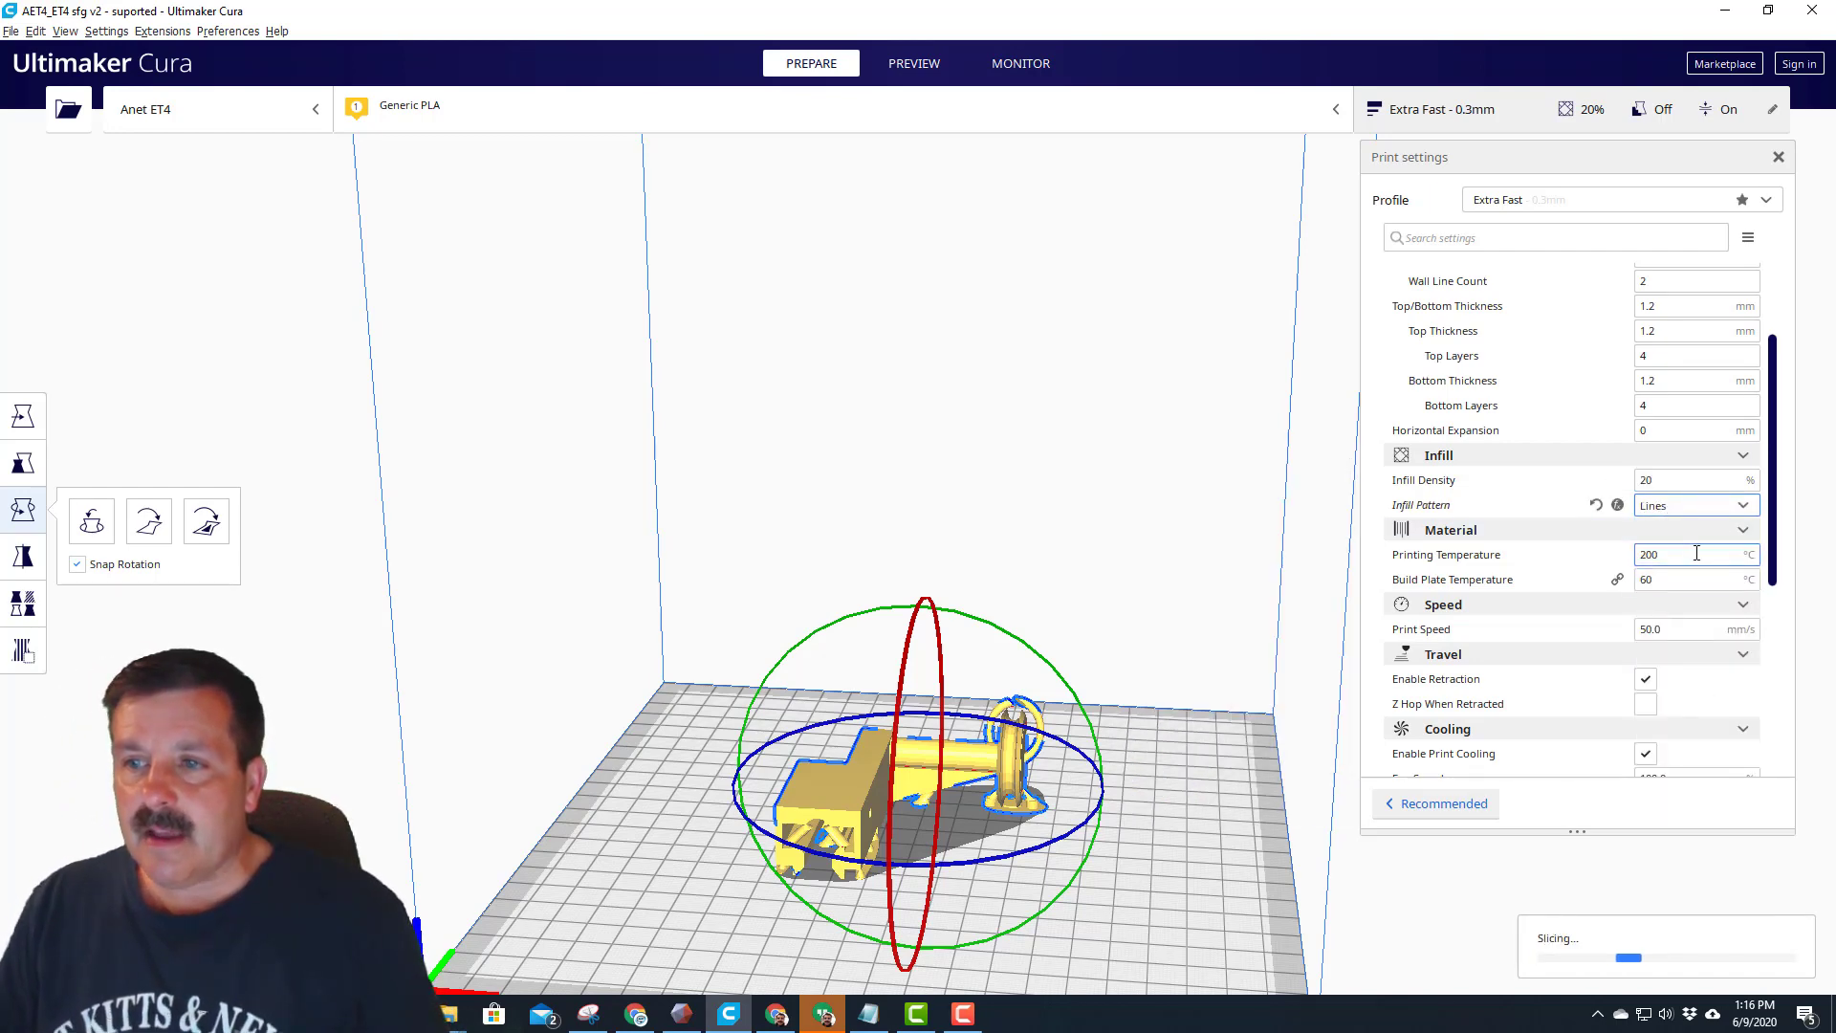
Set printing temperature to 210 °C and print speed to 75 mm/s
{"action": "double_click", "coordinate": [1652, 557]}
{"action": "type", "text": "210"}
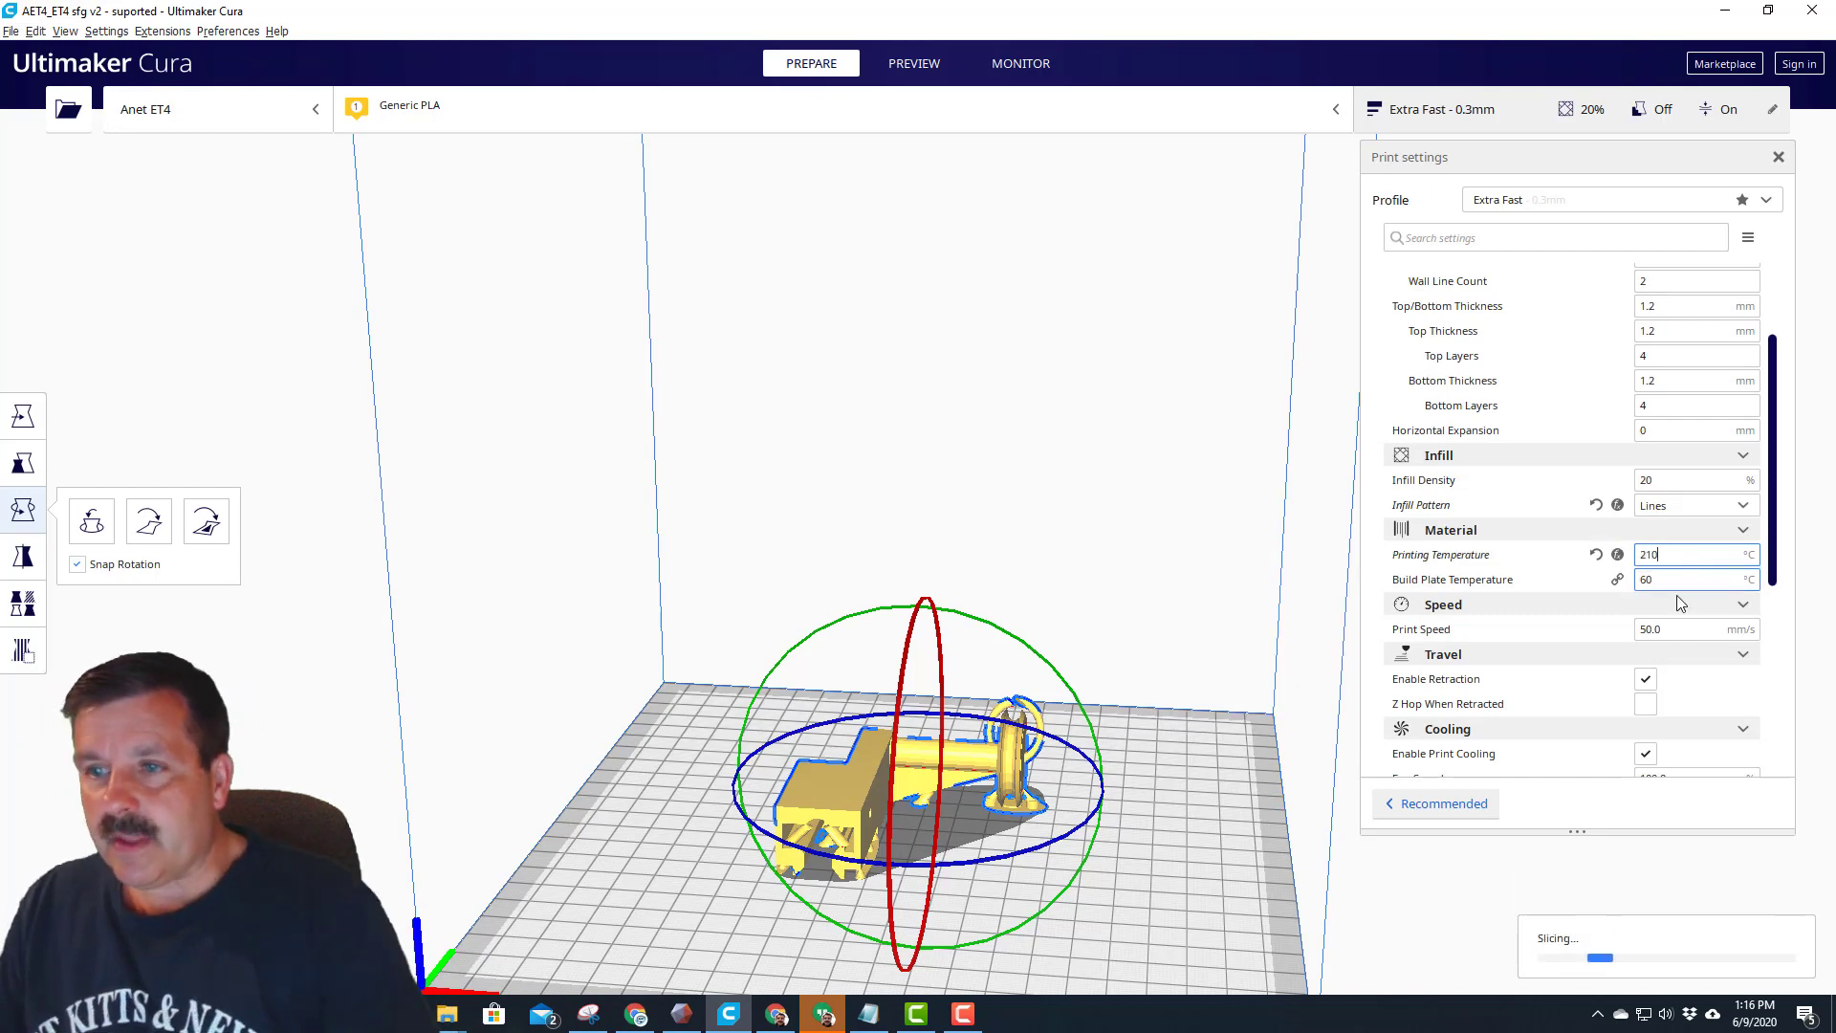
{"action": "scroll", "coordinate": [1671, 593], "scroll_direction": "down", "scroll_amount": 2}
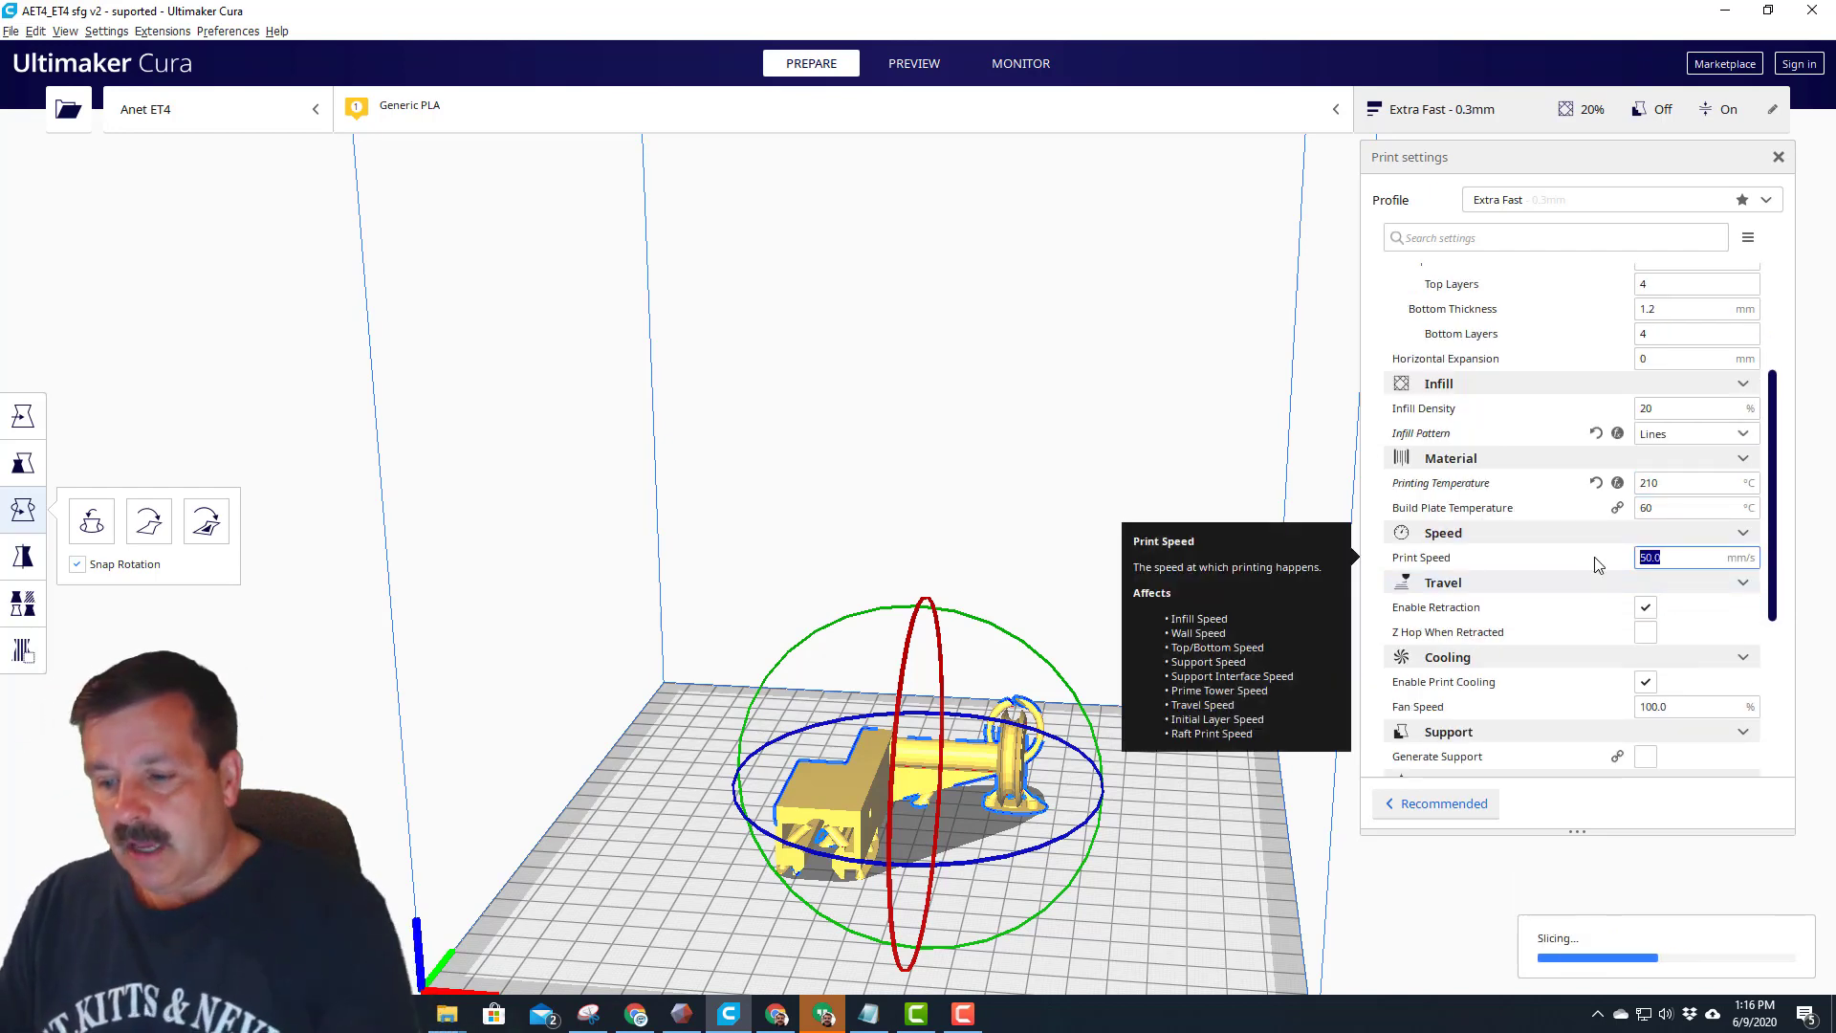
{"action": "type", "text": "75"}
{"action": "scroll", "coordinate": [1676, 593], "scroll_direction": "down", "scroll_amount": 2}
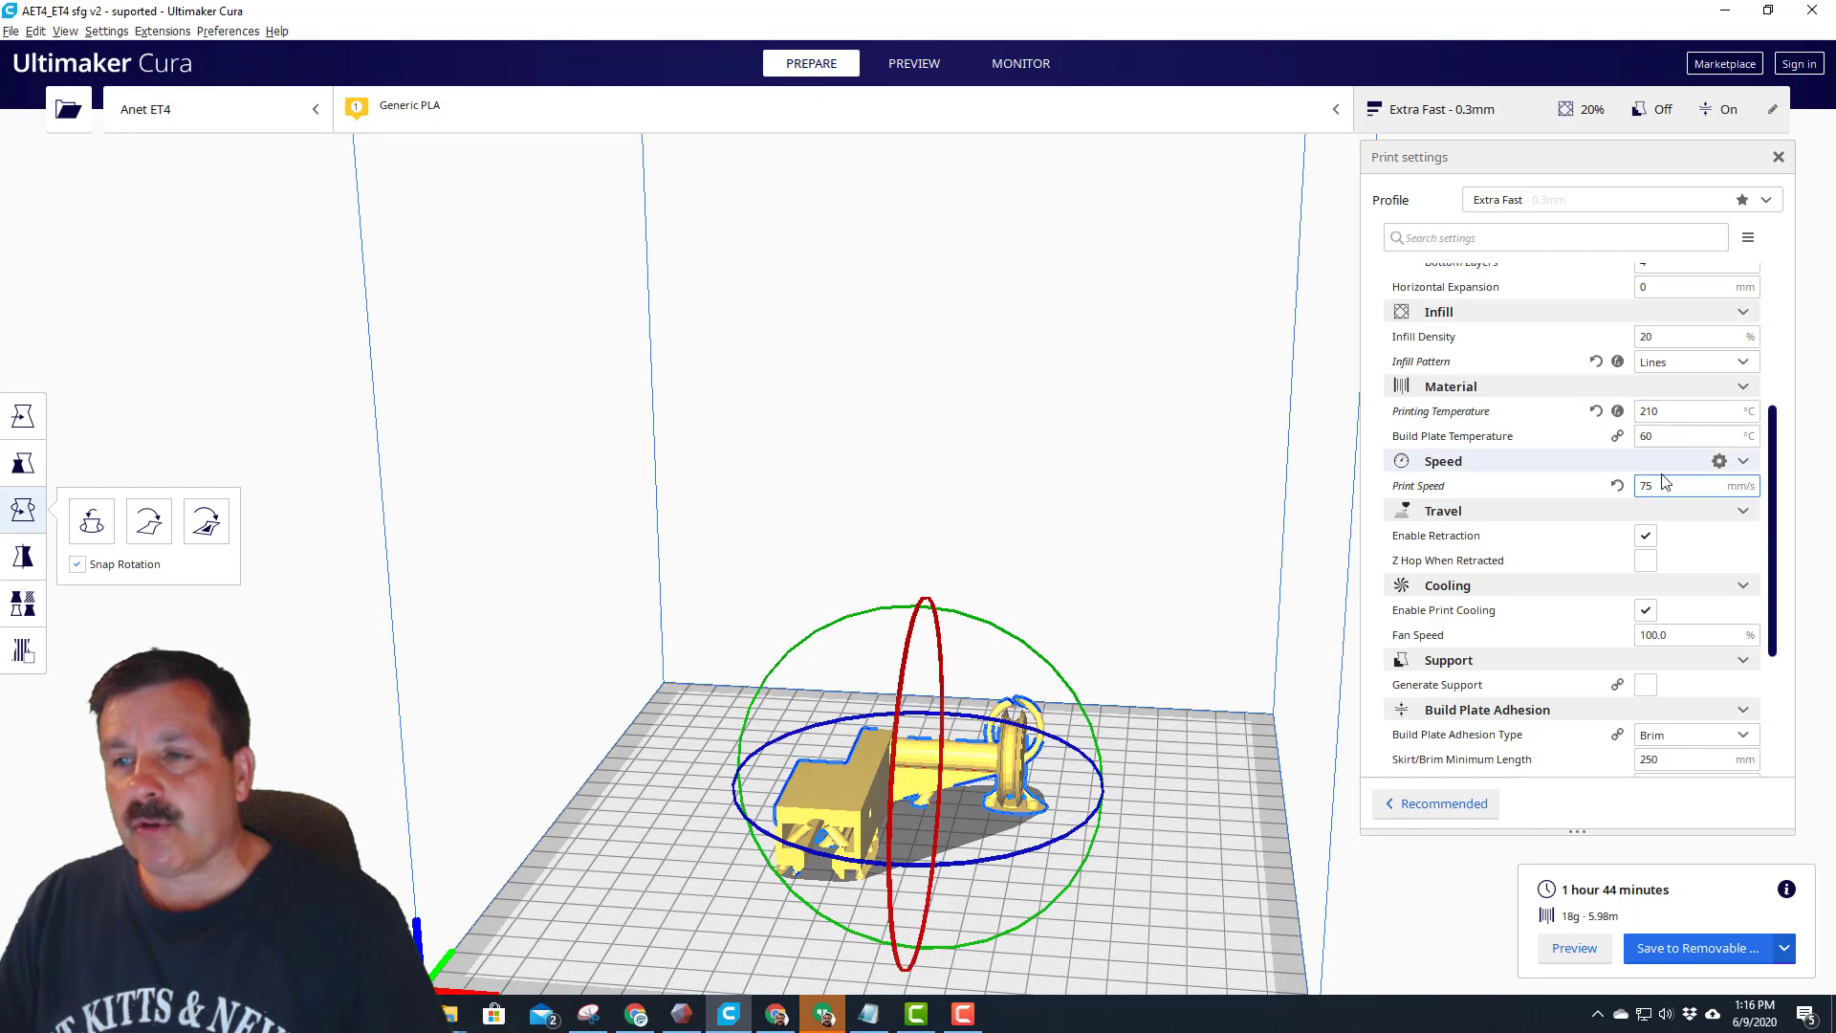
{"action": "scroll", "coordinate": [1662, 517], "scroll_direction": "down", "scroll_amount": 3}
Change adhesion from Brim to Skirt with 4 skirt lines at 10 mm distance
{"action": "left_click", "coordinate": [1681, 593]}
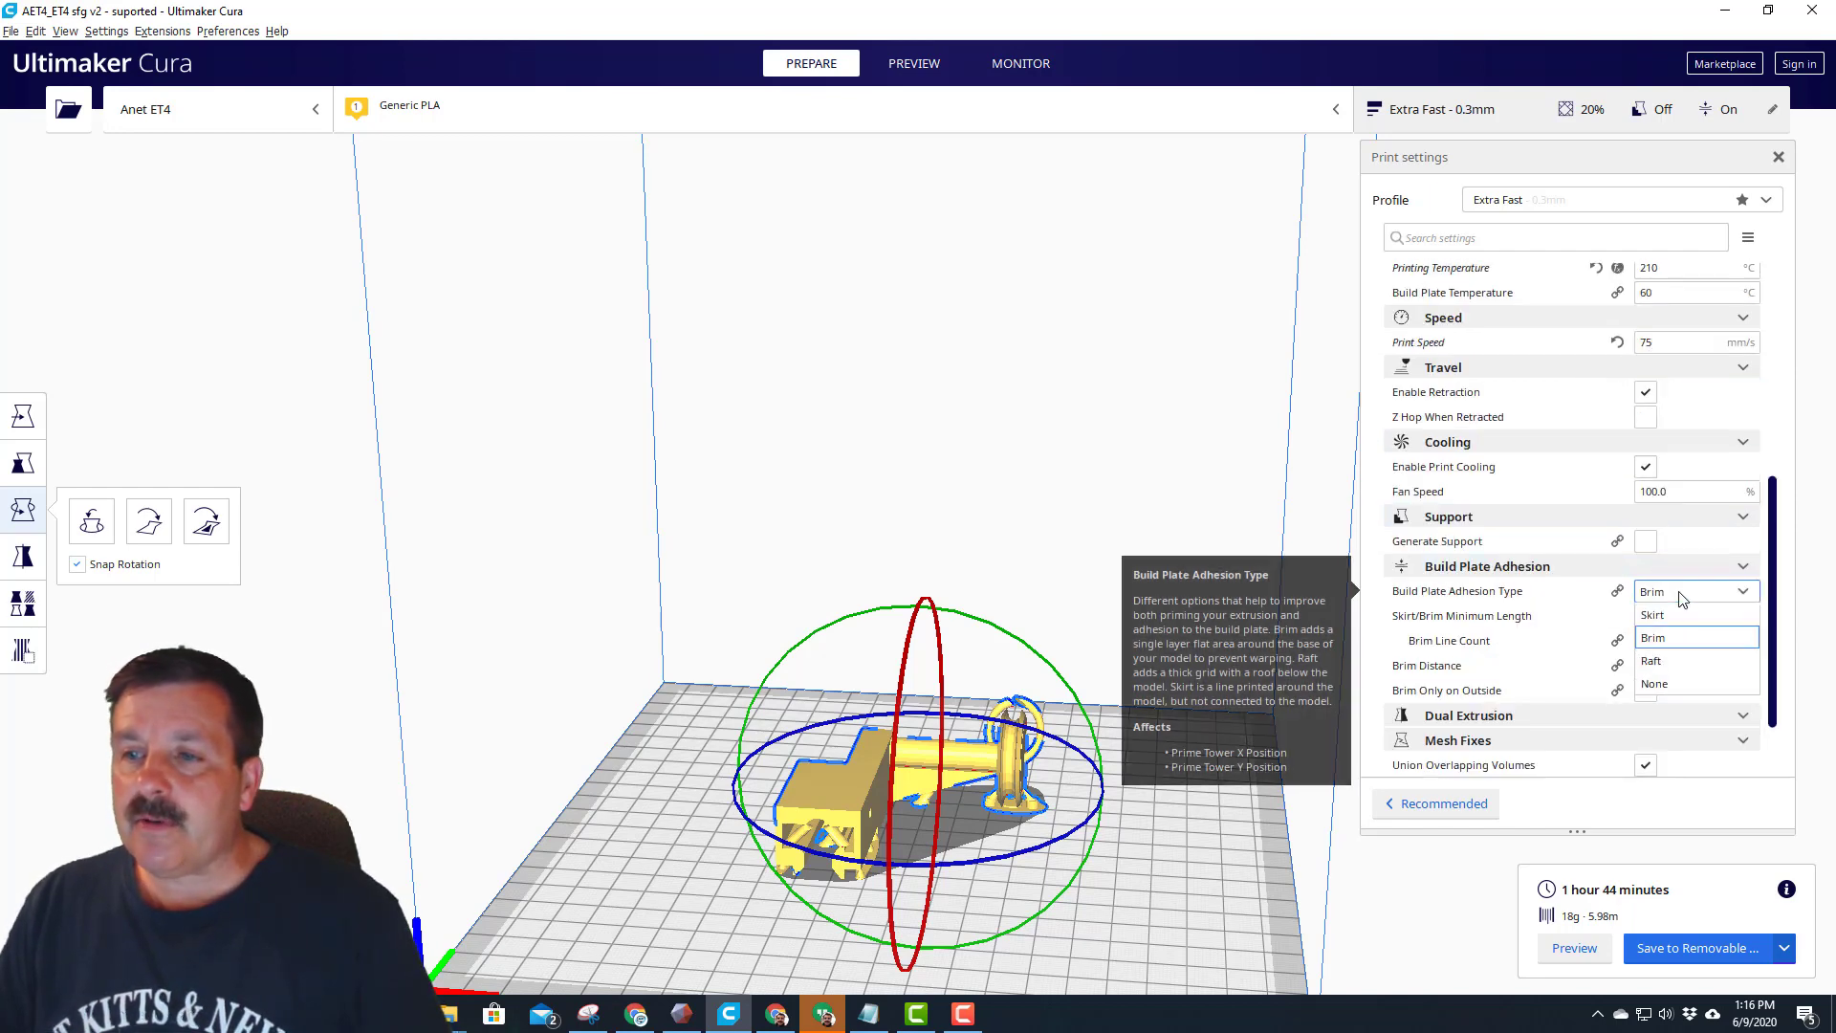
{"action": "left_click", "coordinate": [1664, 617]}
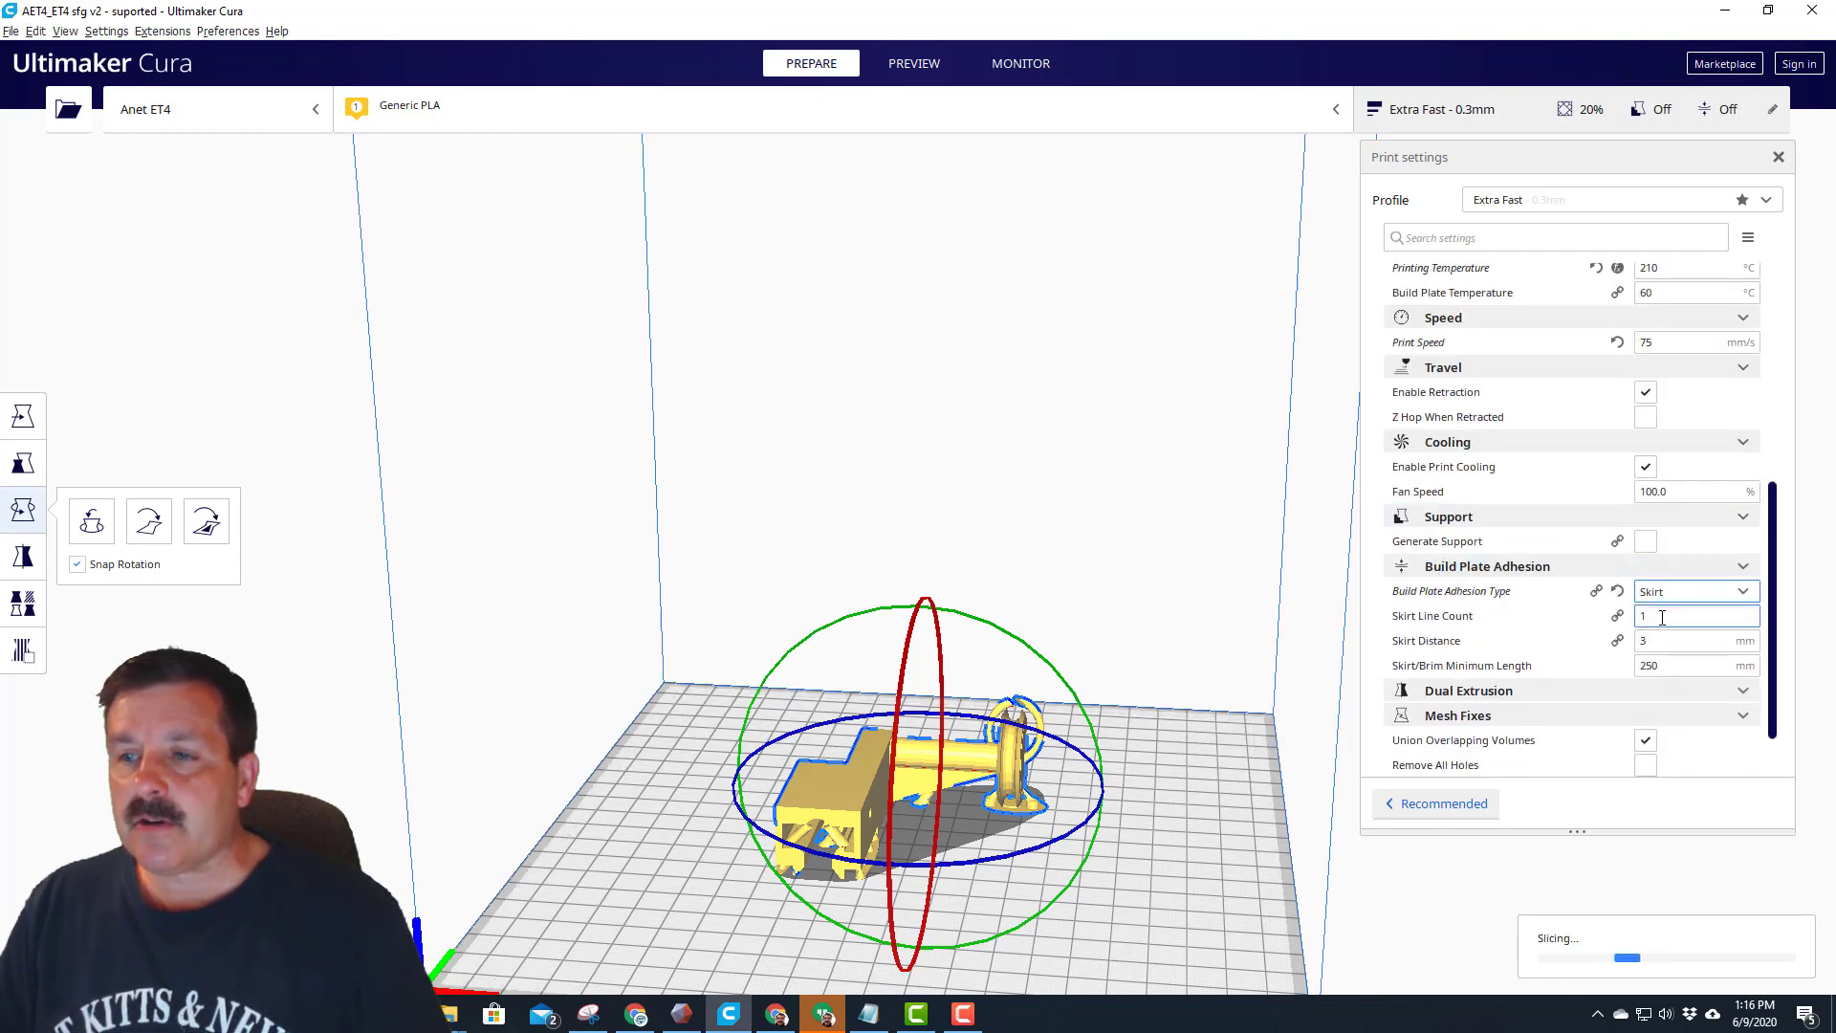
{"action": "double_click", "coordinate": [1662, 617]}
{"action": "type", "text": "4"}
{"action": "key", "text": "Tab"}
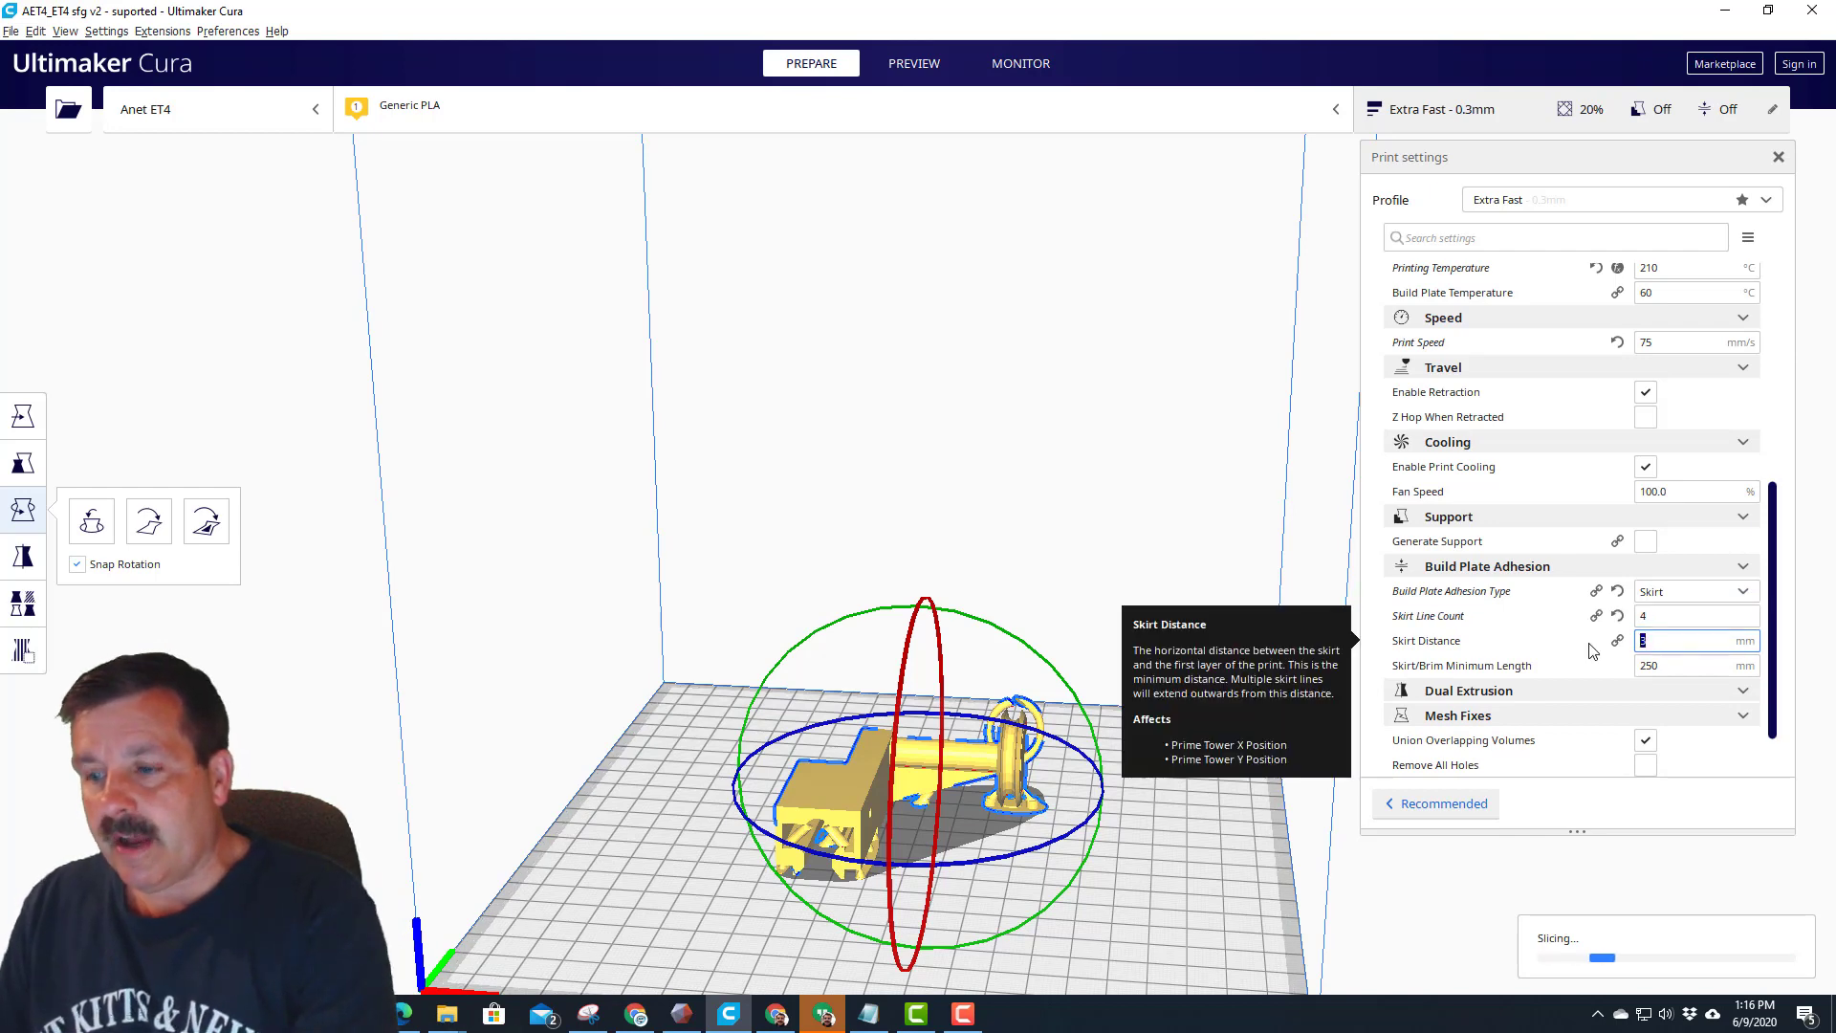
{"action": "type", "text": "10"}
{"action": "scroll", "coordinate": [1617, 660], "scroll_direction": "down", "scroll_amount": 1}
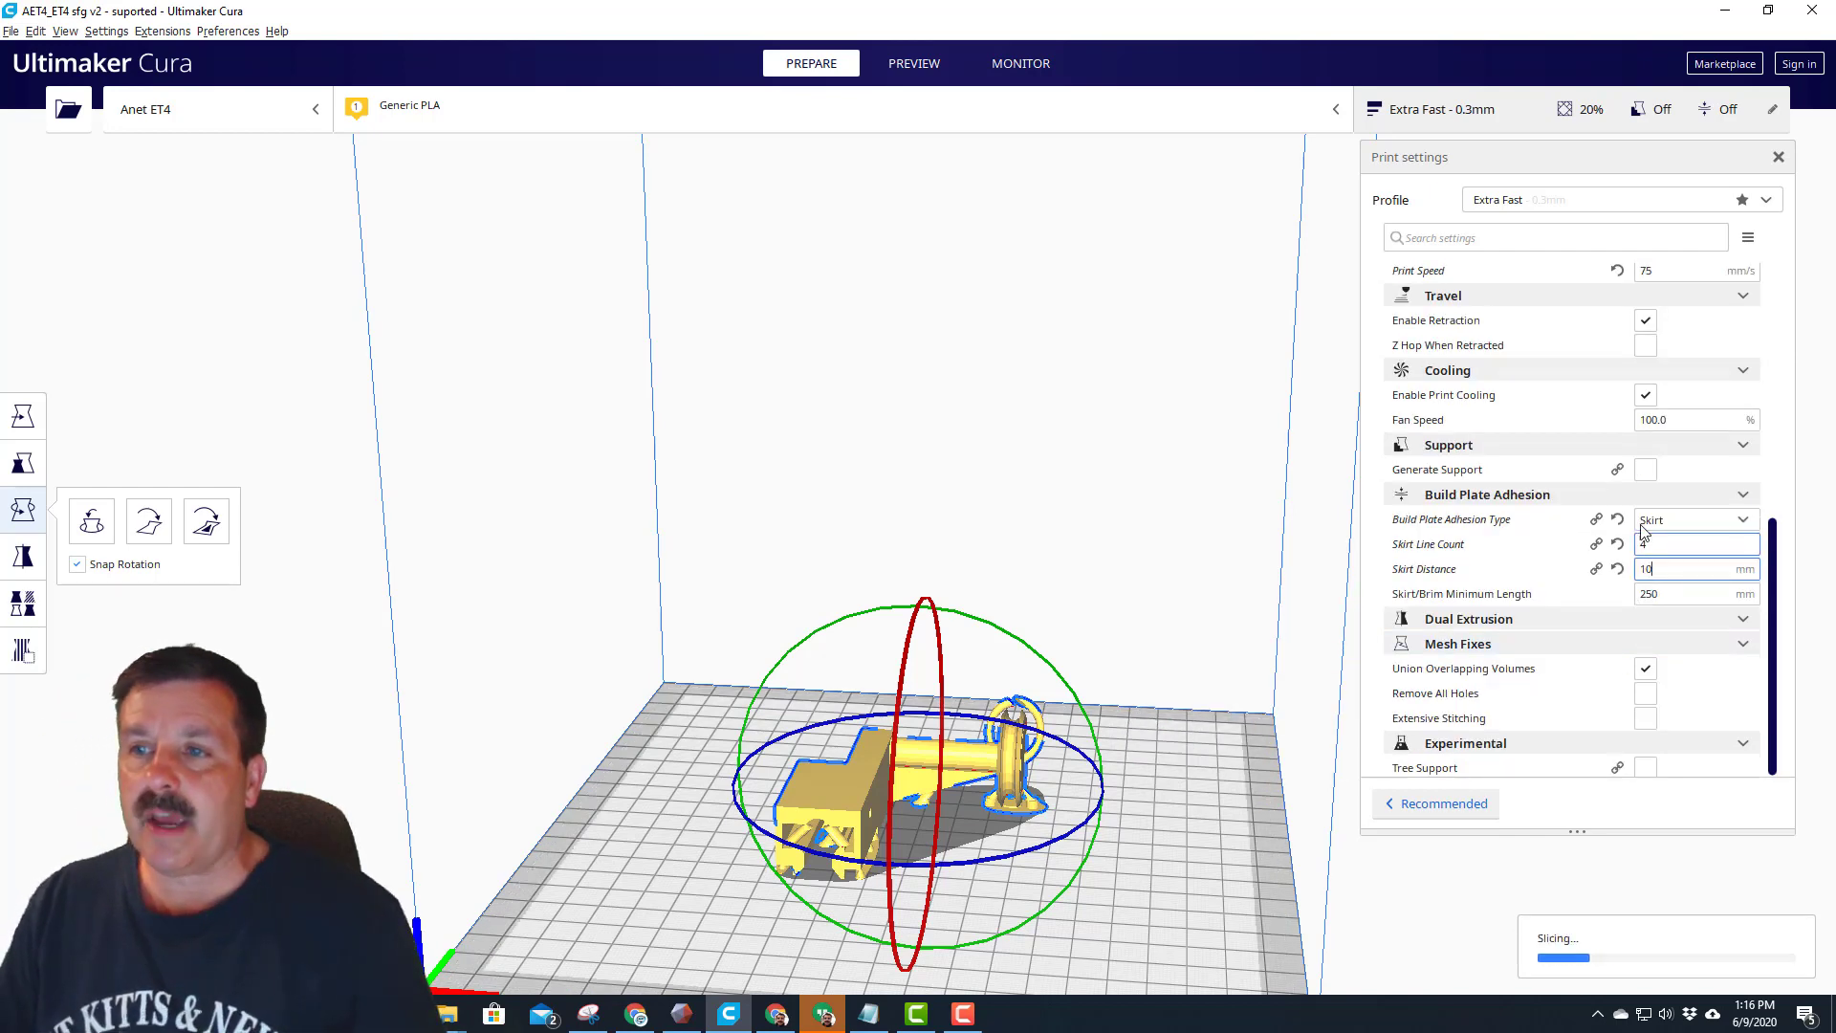
{"action": "scroll", "coordinate": [1642, 531], "scroll_direction": "up", "scroll_amount": 2}
{"action": "left_click", "coordinate": [1766, 200]}
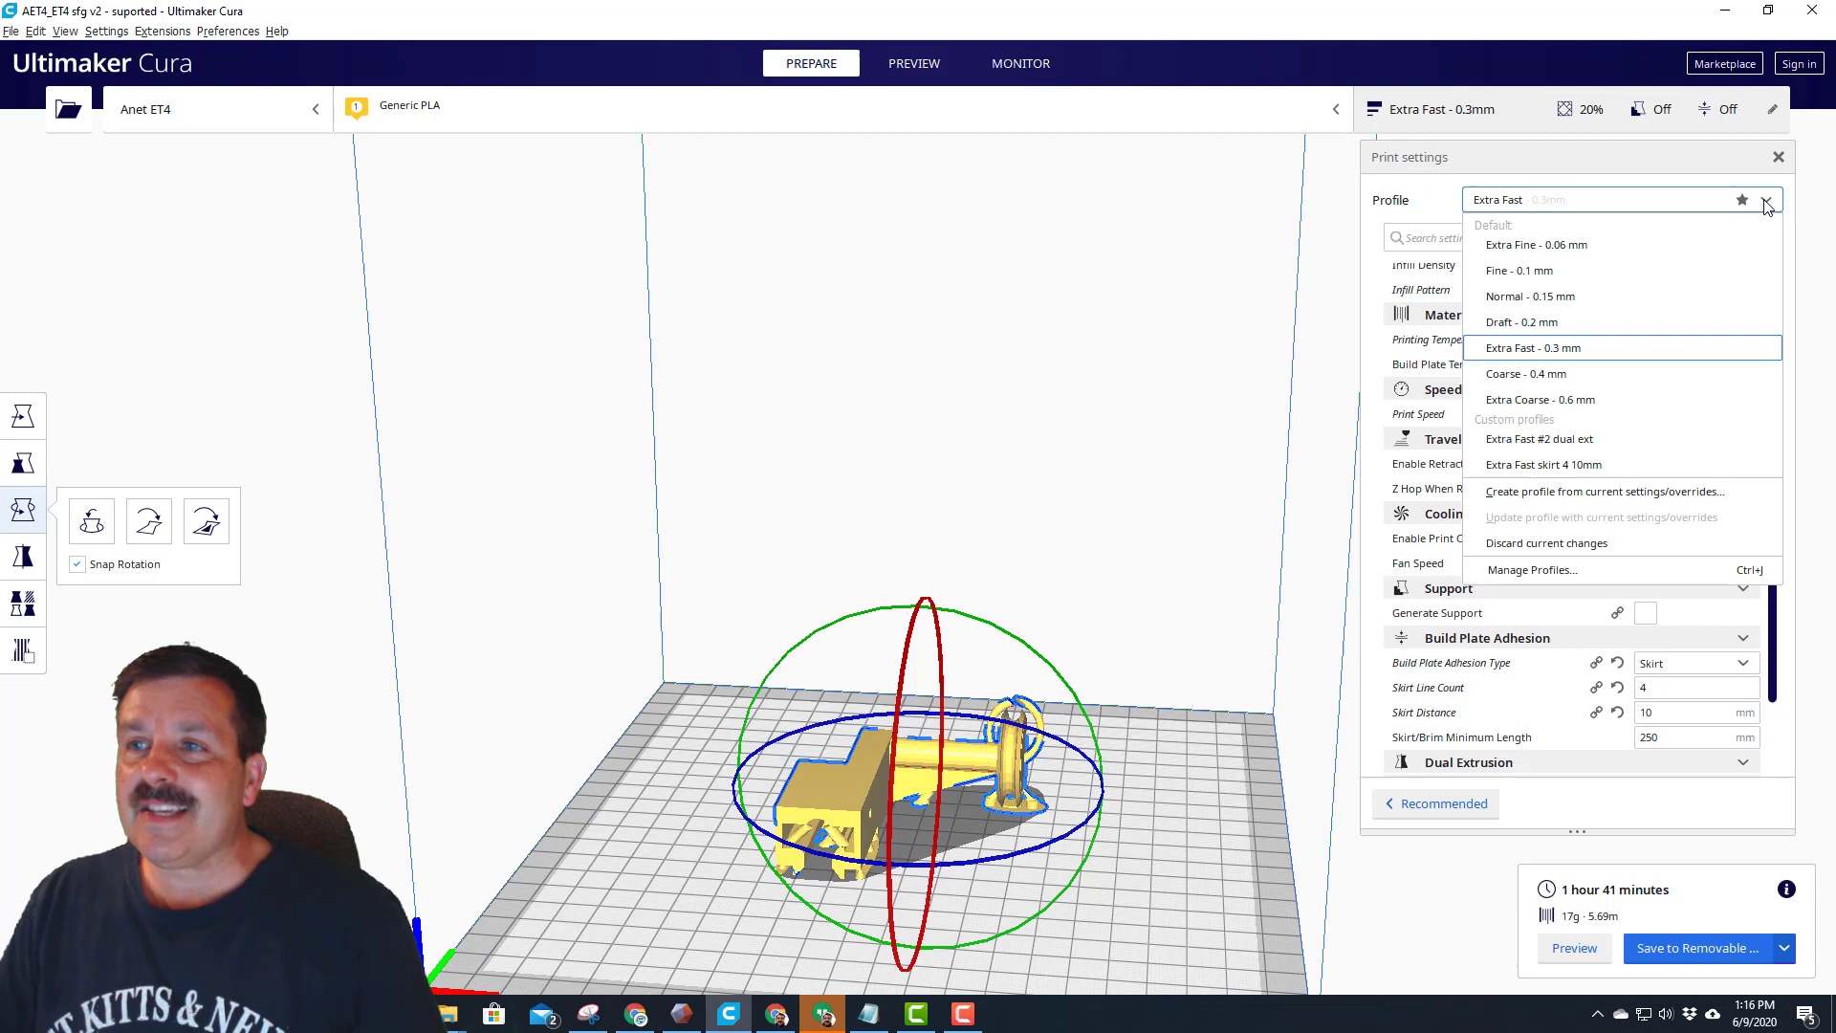
{"action": "left_click", "coordinate": [1533, 35]}
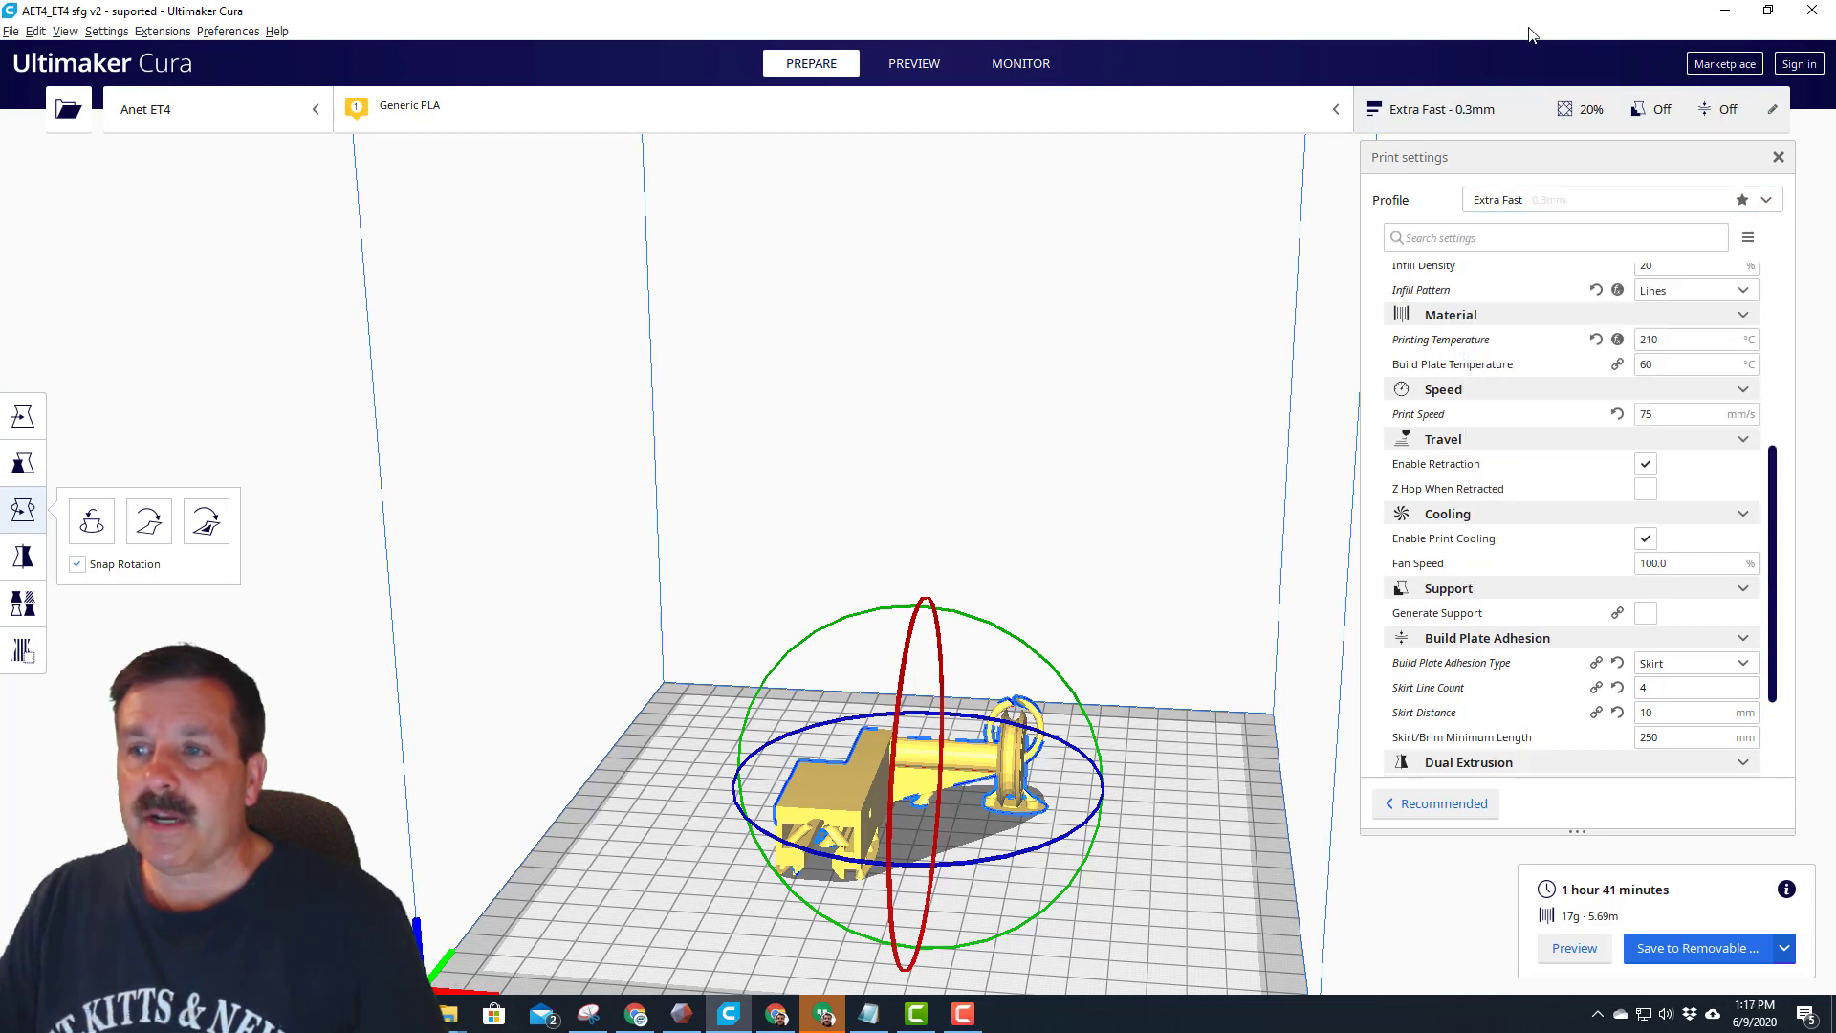
{"action": "left_click_drag", "start_coordinate": [1781, 609], "coordinate": [1781, 713]}
{"action": "scroll", "coordinate": [1781, 713], "scroll_direction": "up", "scroll_amount": 2}
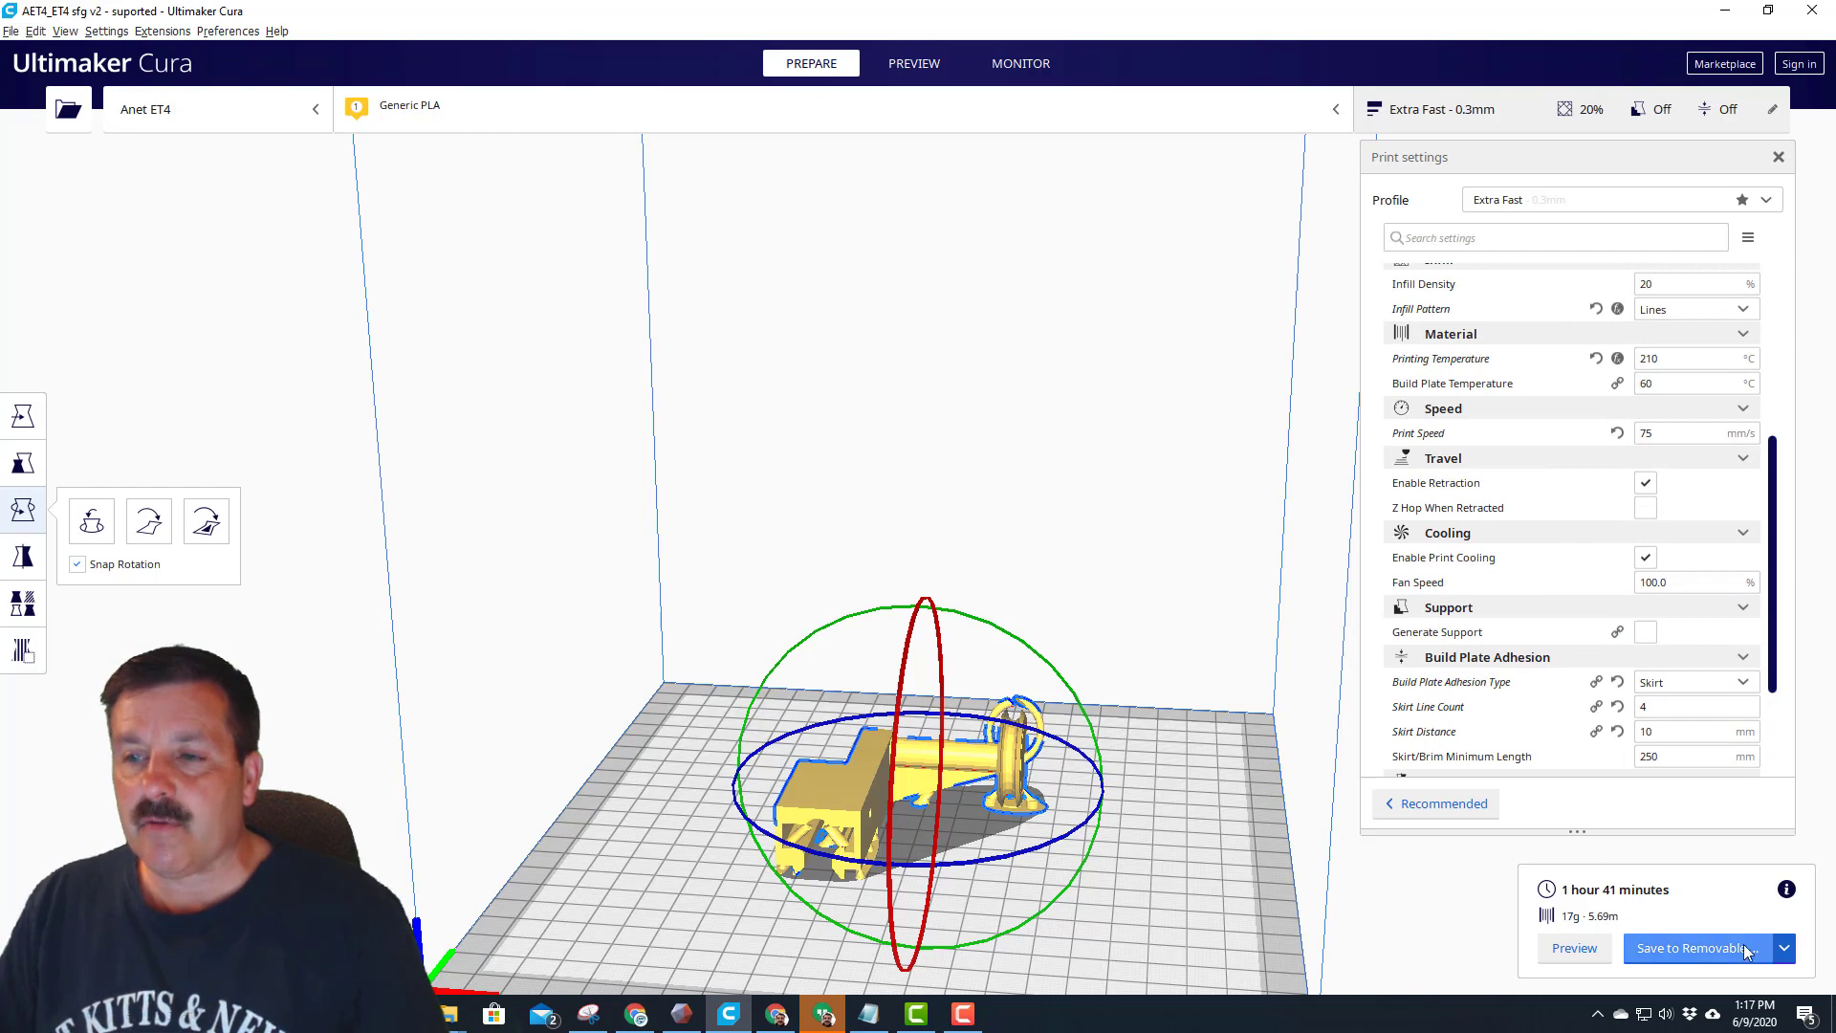
{"action": "scroll", "coordinate": [1712, 655], "scroll_direction": "up", "scroll_amount": 4}
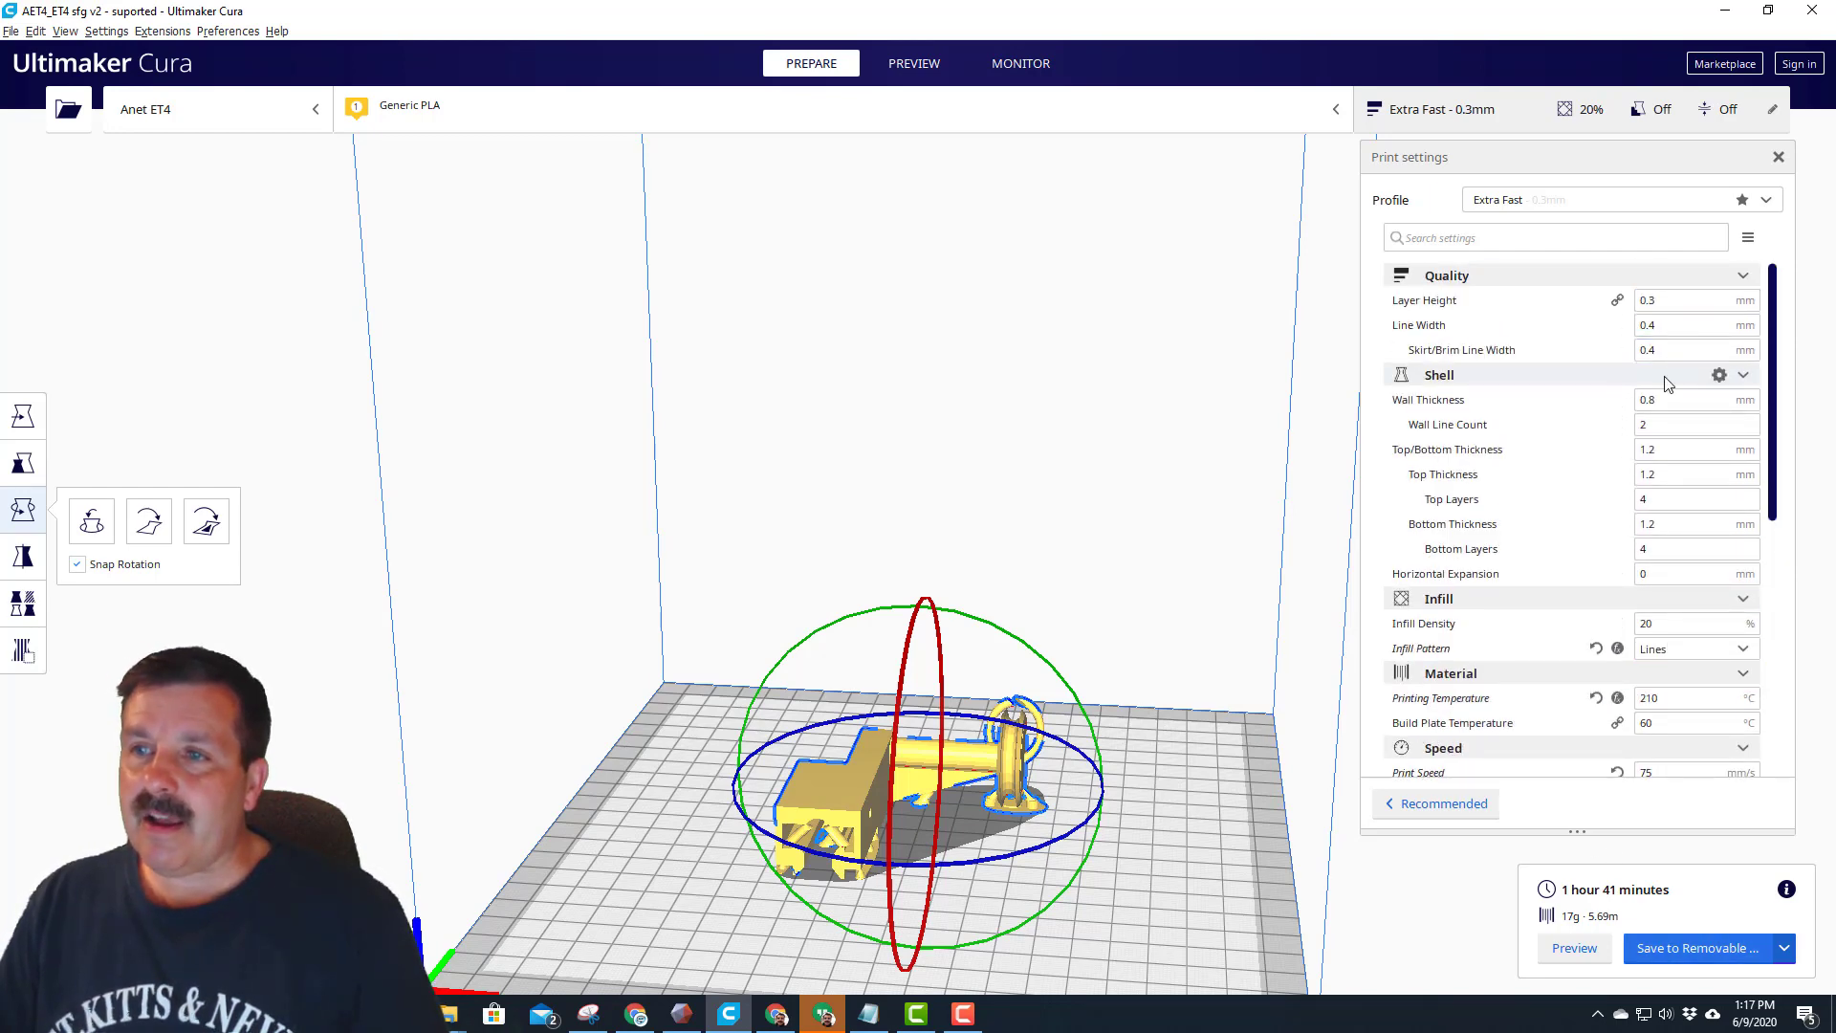
{"action": "scroll", "coordinate": [1675, 570], "scroll_direction": "down", "scroll_amount": 1}
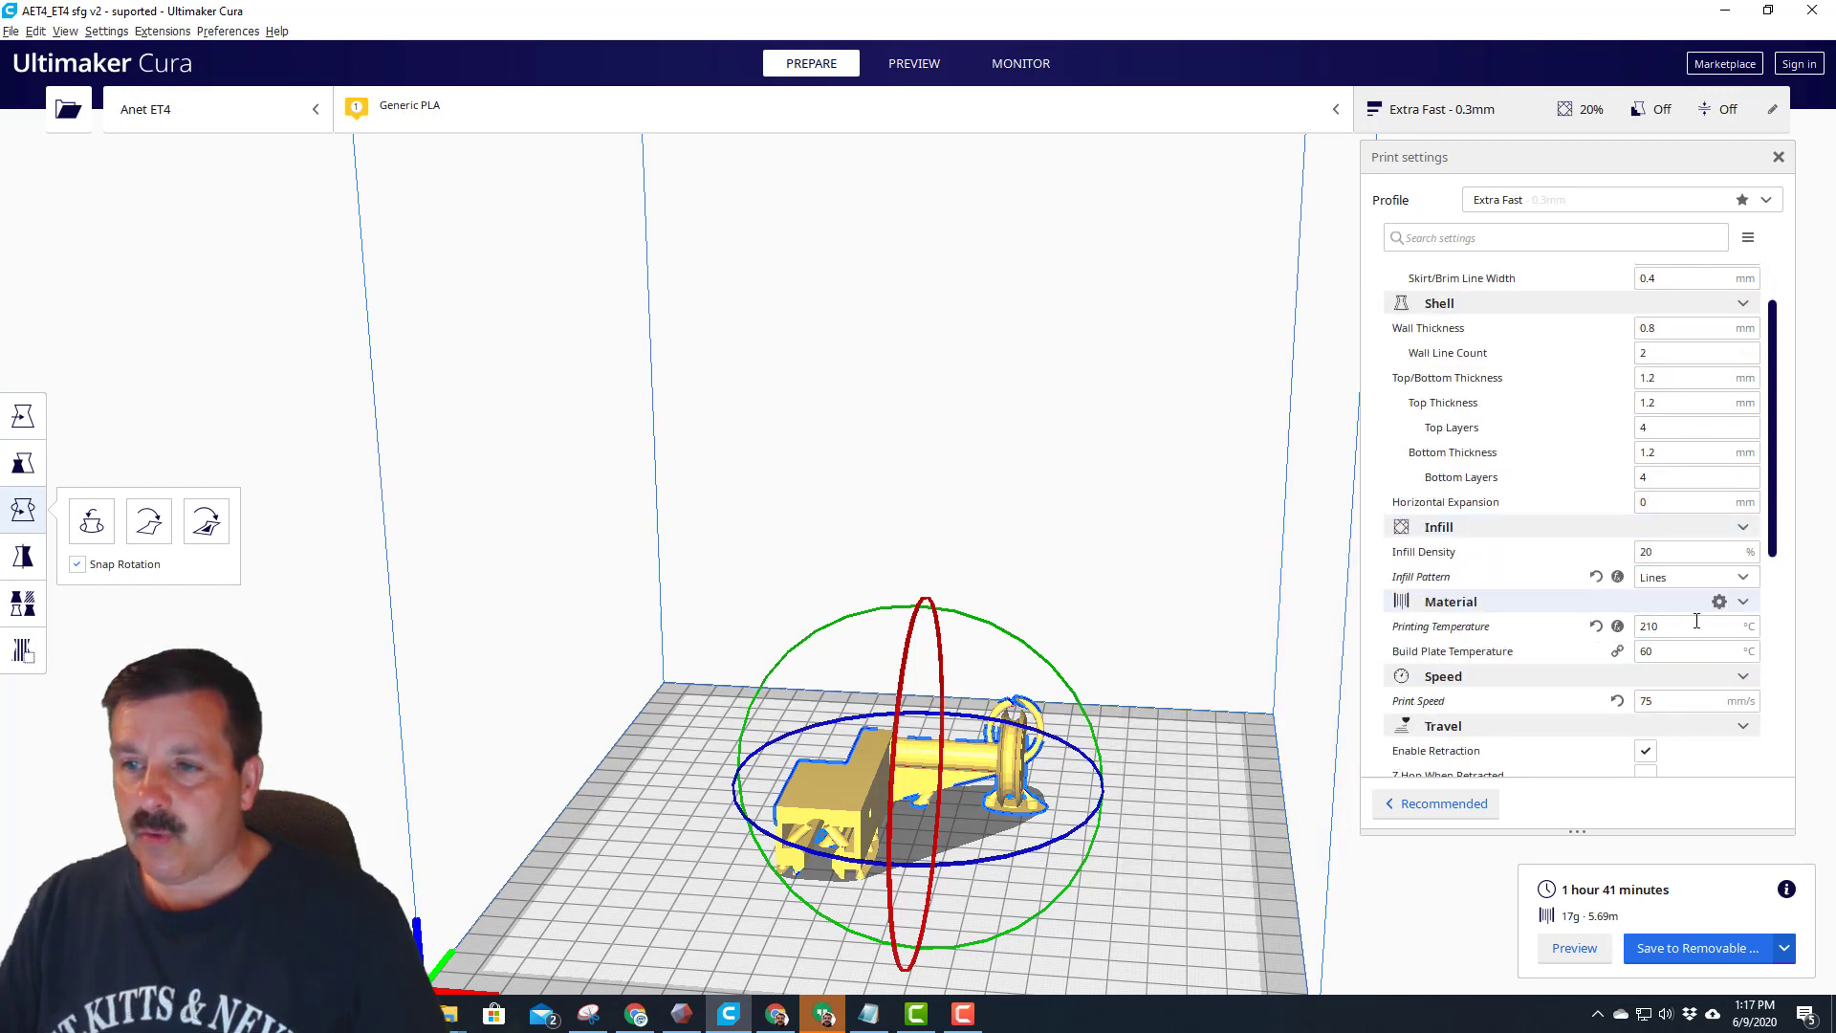
{"action": "scroll", "coordinate": [1688, 617], "scroll_direction": "down", "scroll_amount": 2}
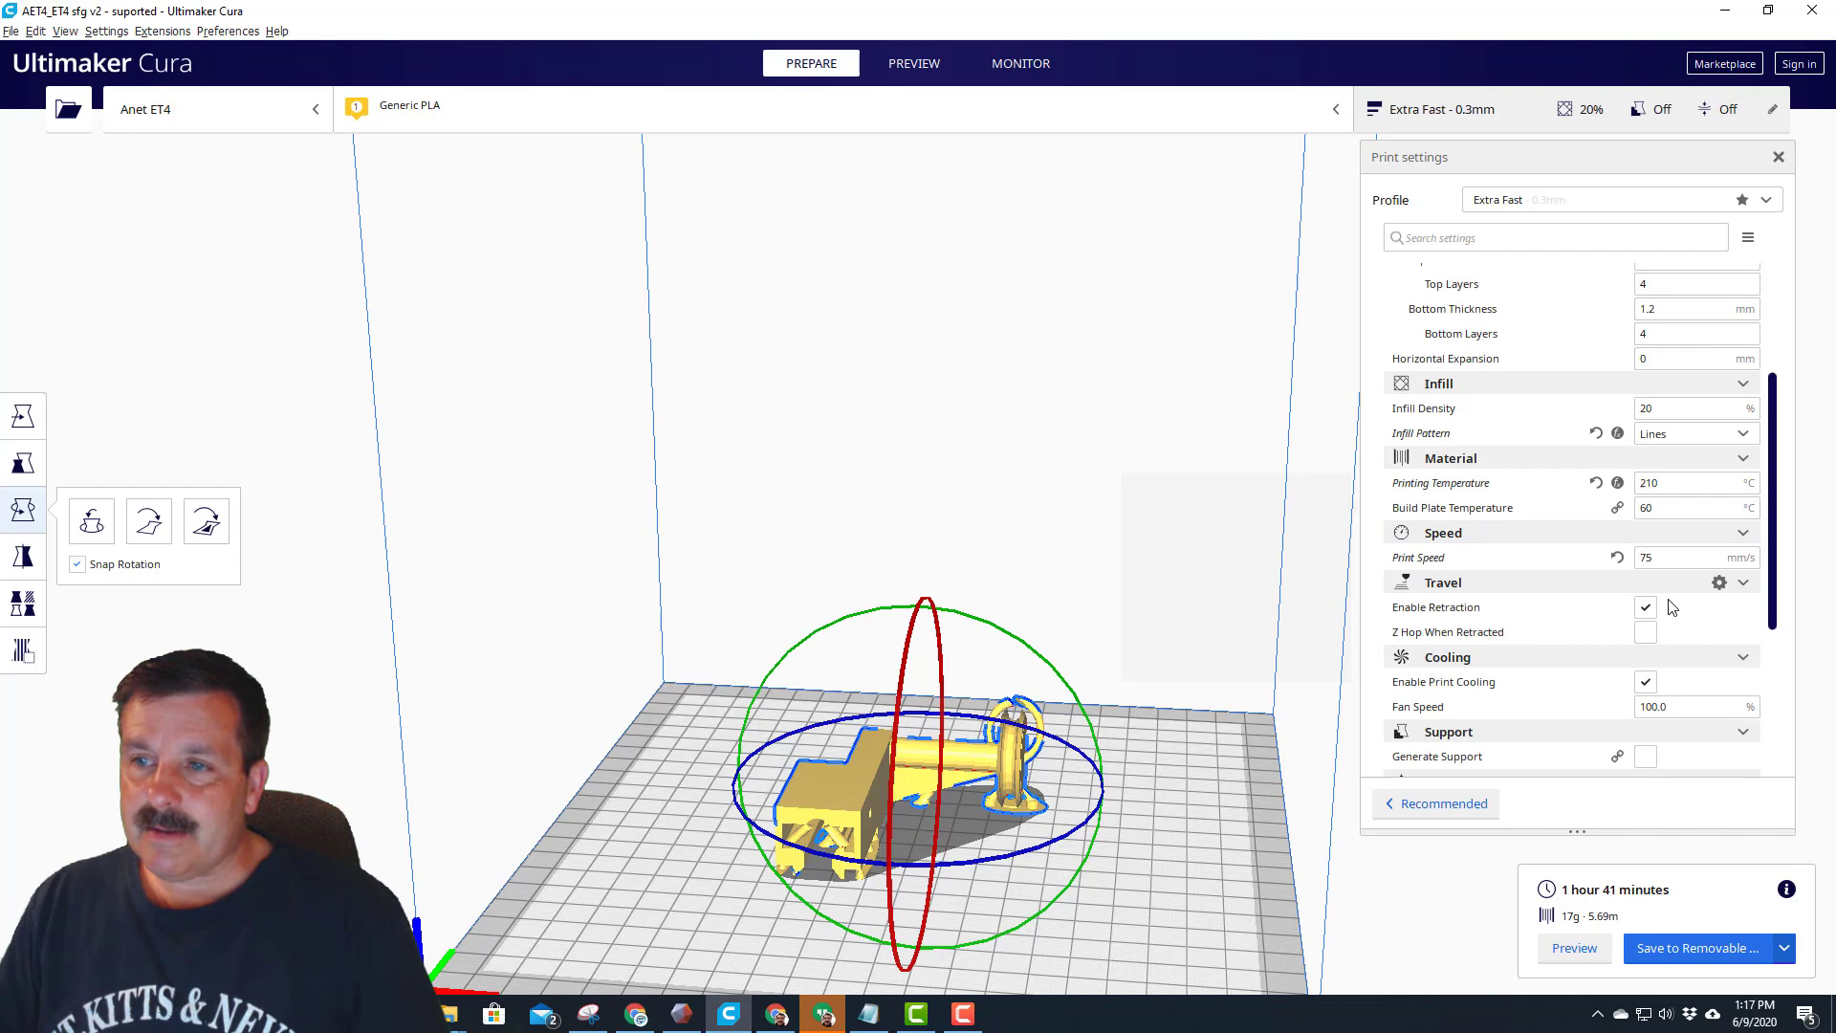
{"action": "scroll", "coordinate": [1669, 712], "scroll_direction": "down", "scroll_amount": 2}
{"action": "scroll", "coordinate": [1667, 716], "scroll_direction": "down", "scroll_amount": 2}
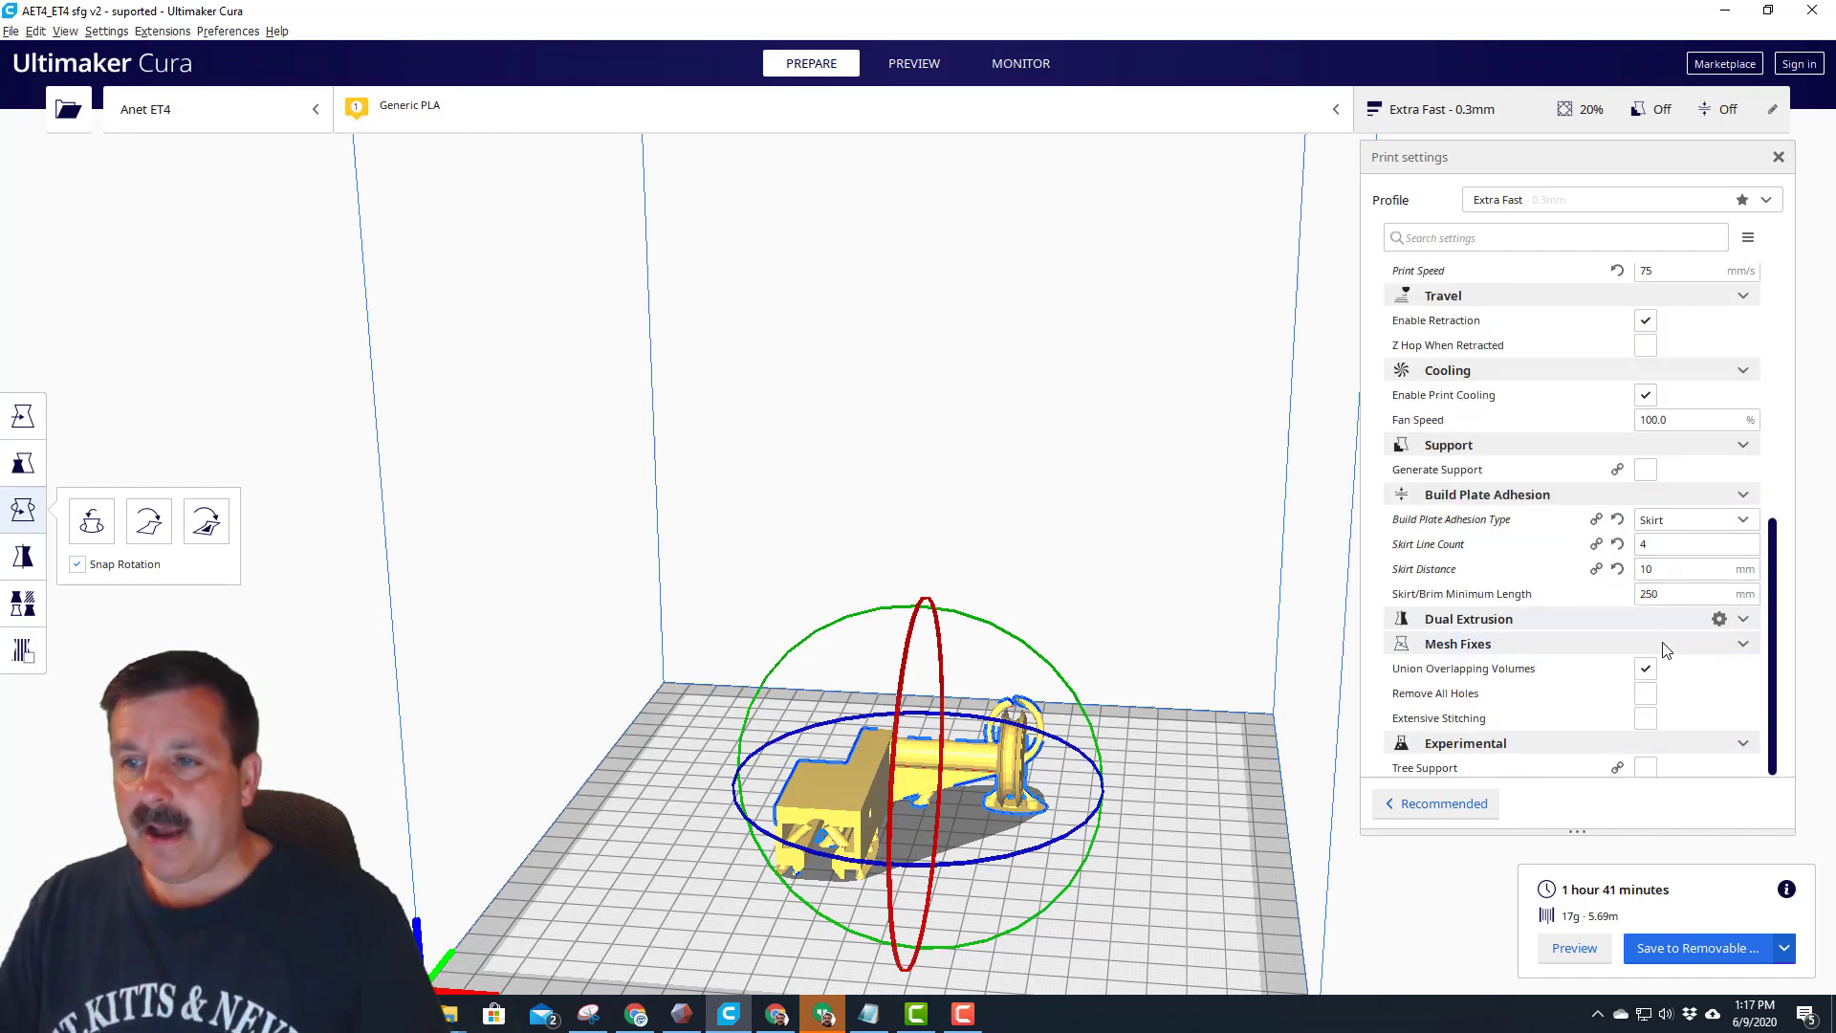